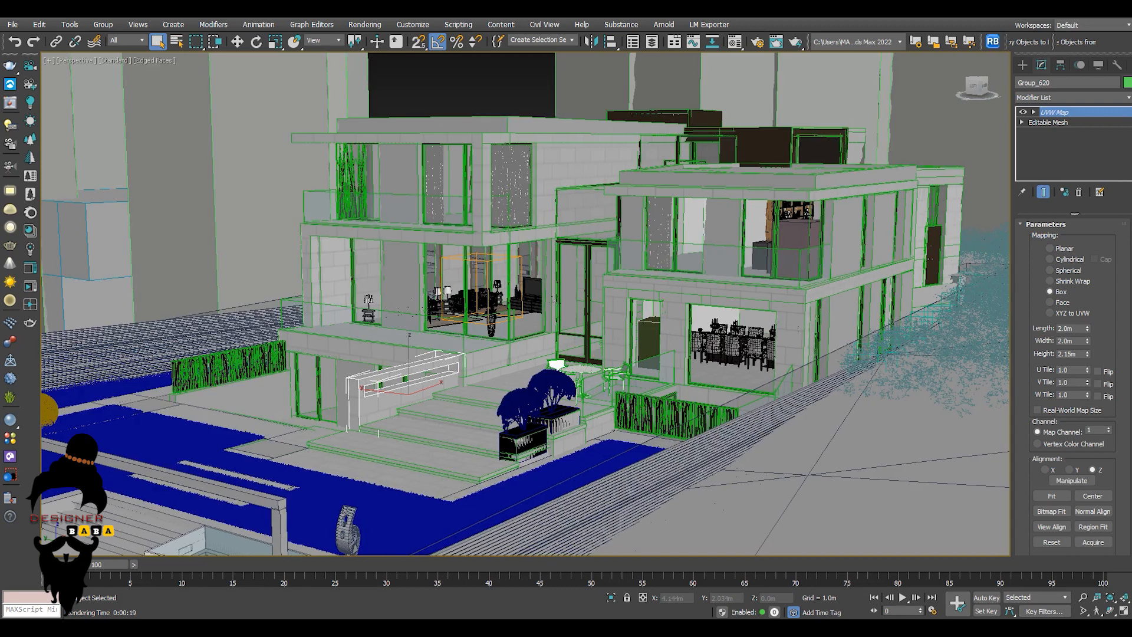
Turn off the edged-faces display in the perspective view so the villa shows with plain default shading.
middle_click_drag(471, 354, 536, 348, "alt")
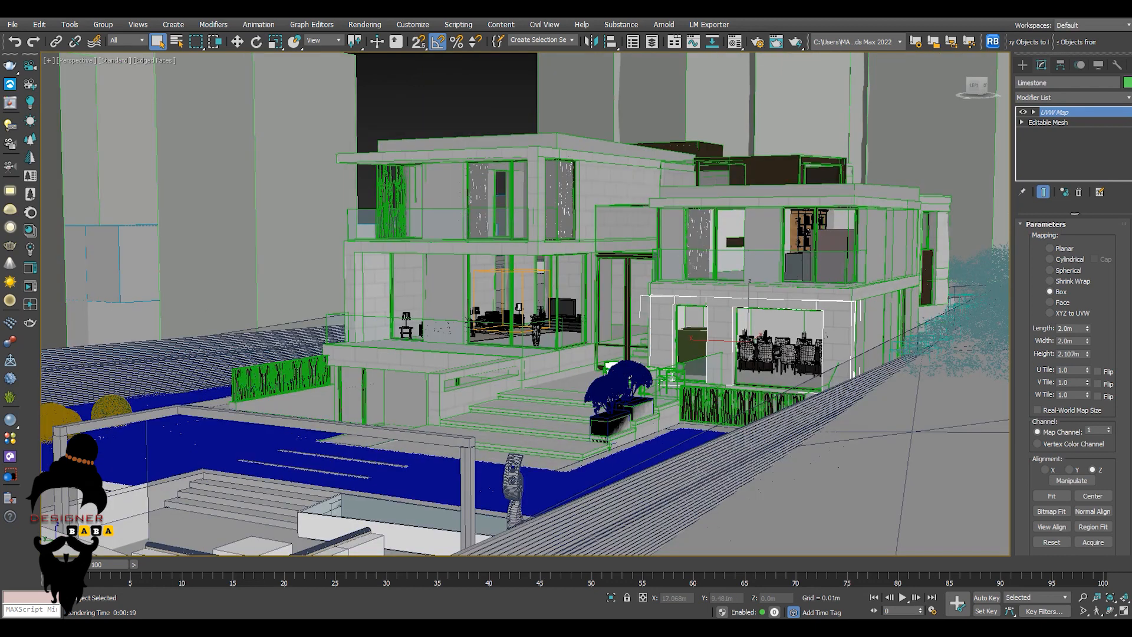
left_click(470, 374)
mouse_move(501, 365)
middle_mouse_down()
mouse_move(483, 363)
mouse_move(511, 371)
middle_mouse_up()
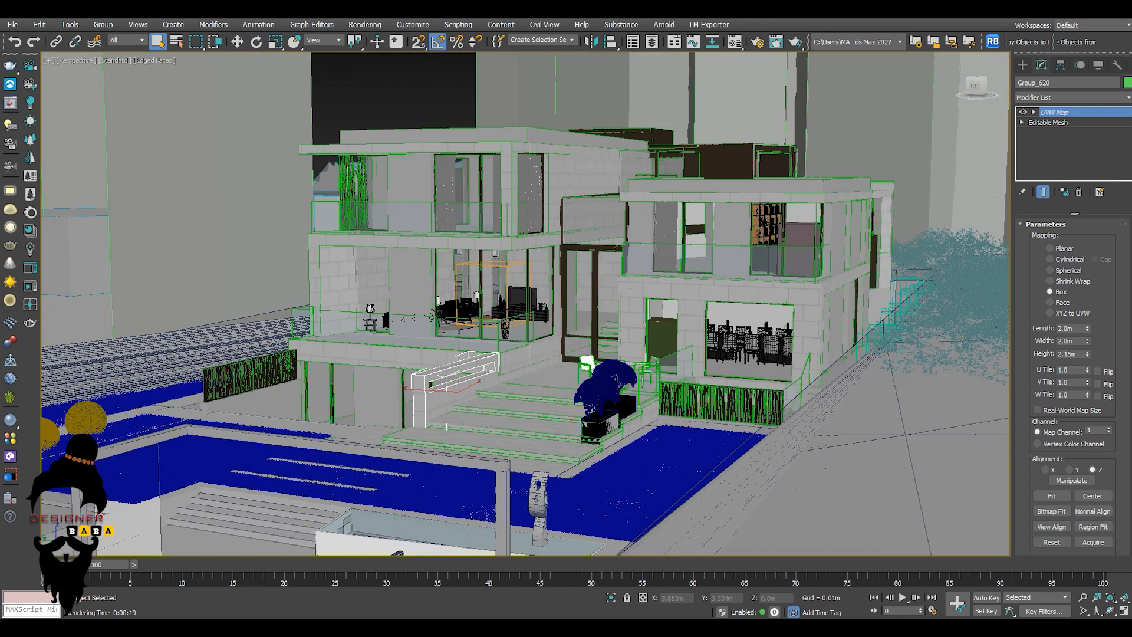
key("F4")
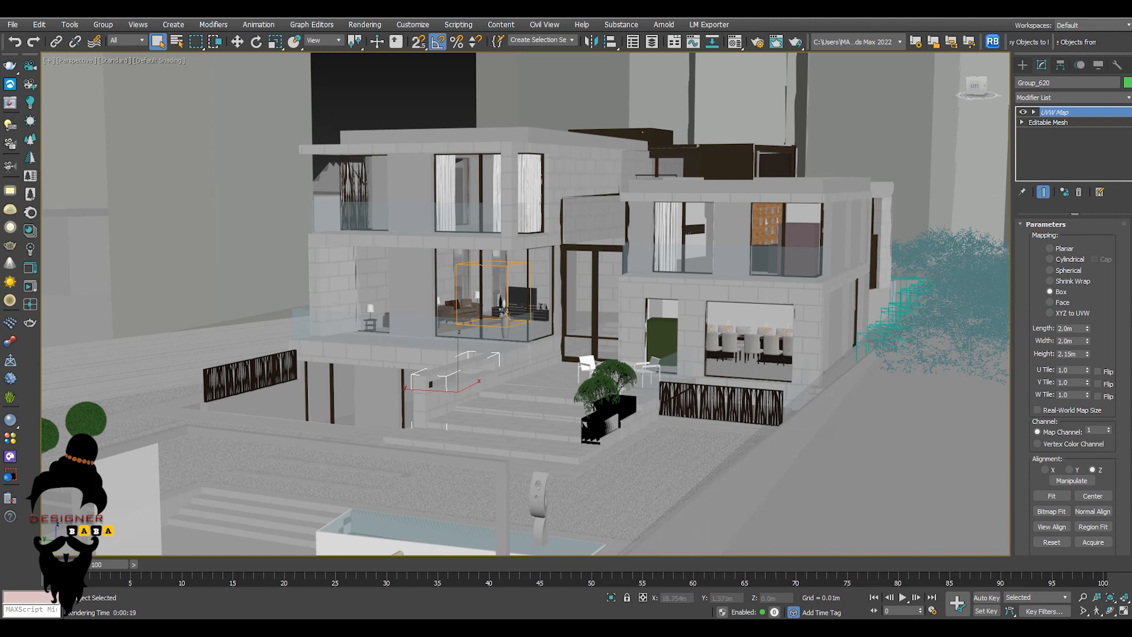
mouse_move(530, 354)
middle_mouse_down("alt")
mouse_move(507, 354)
mouse_move(519, 354)
middle_mouse_up("alt")
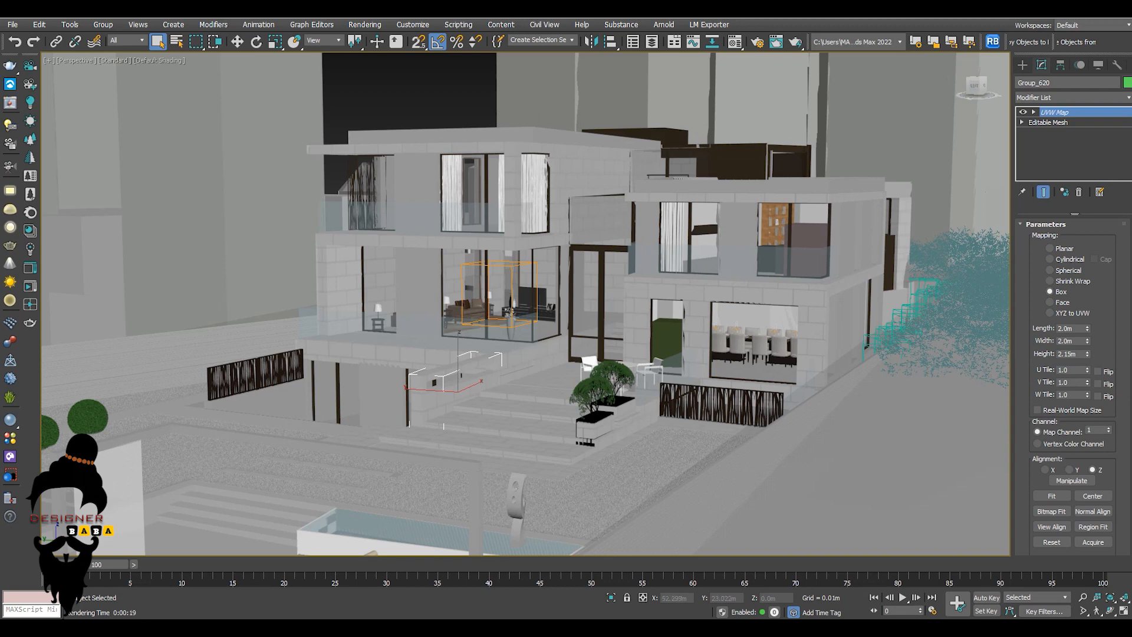
middle_click_drag(520, 354, 566, 377, "alt")
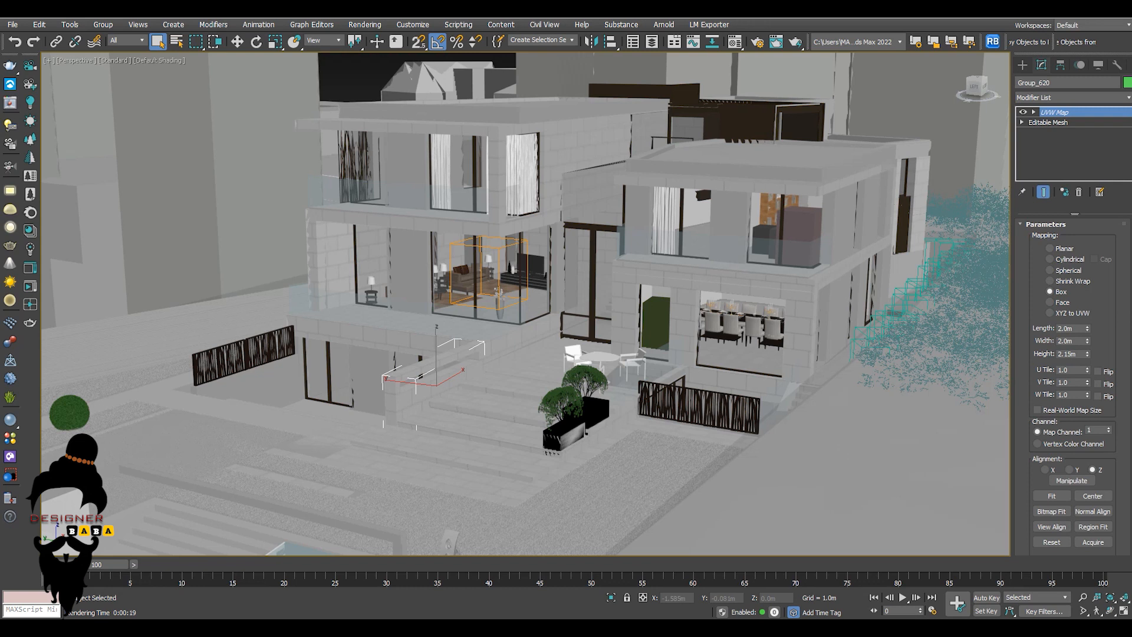
Create a VRayPhysicalCamera in the full-size Top view, aimed from the lawn's outer corner diagonally across the house, target distance about 44.8 m.
key("alt+w")
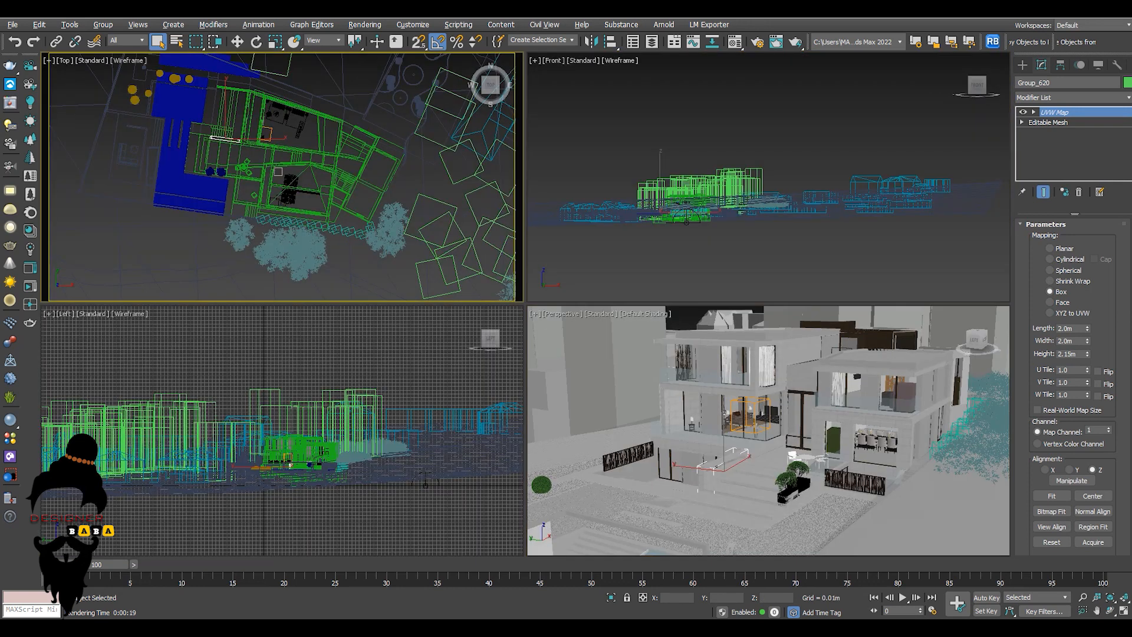
key("alt+w")
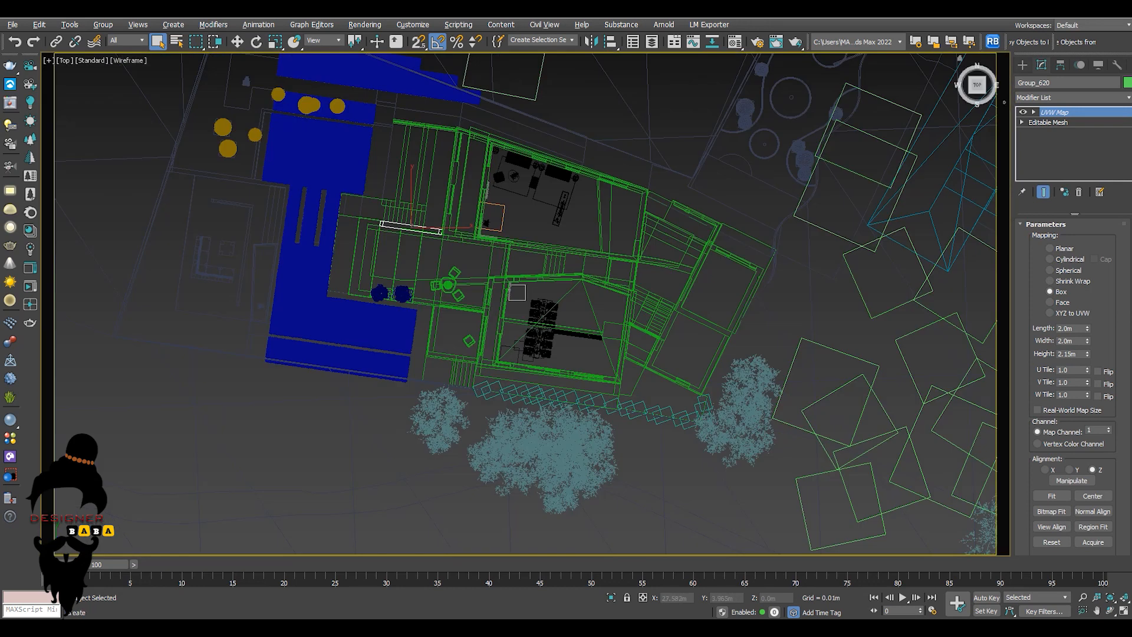
left_click(1022, 65)
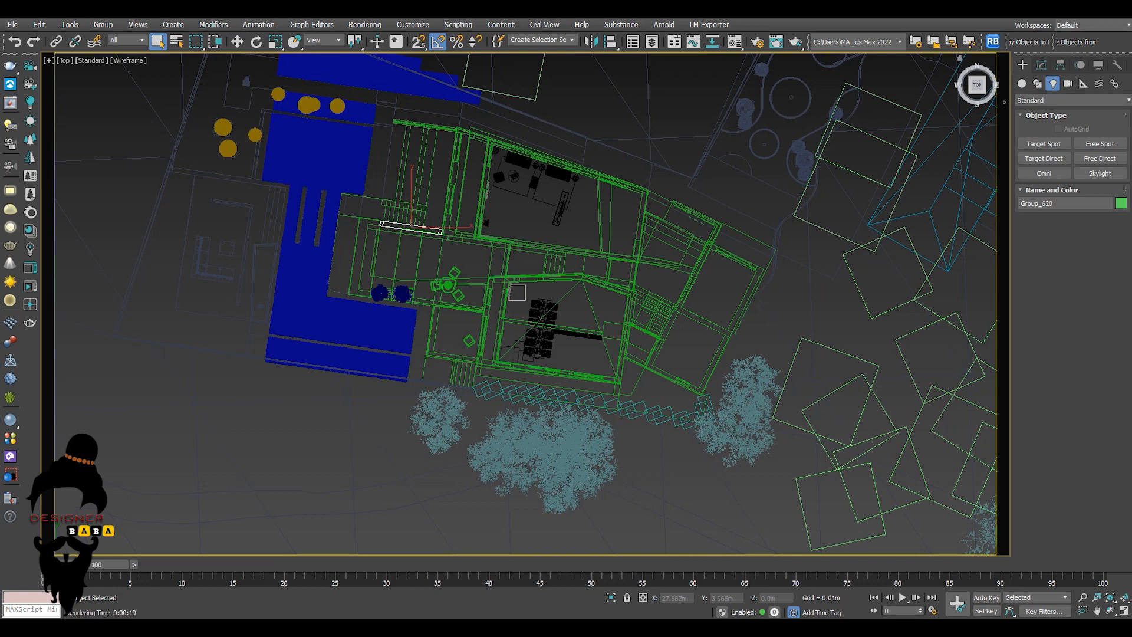
left_click(1067, 83)
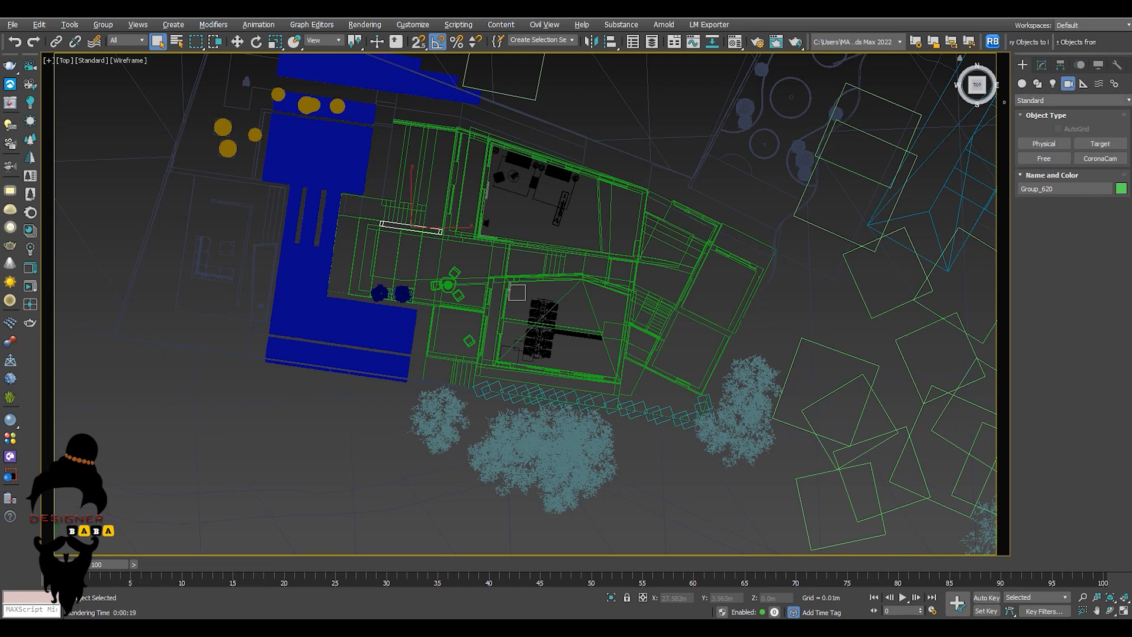
left_click(1069, 100)
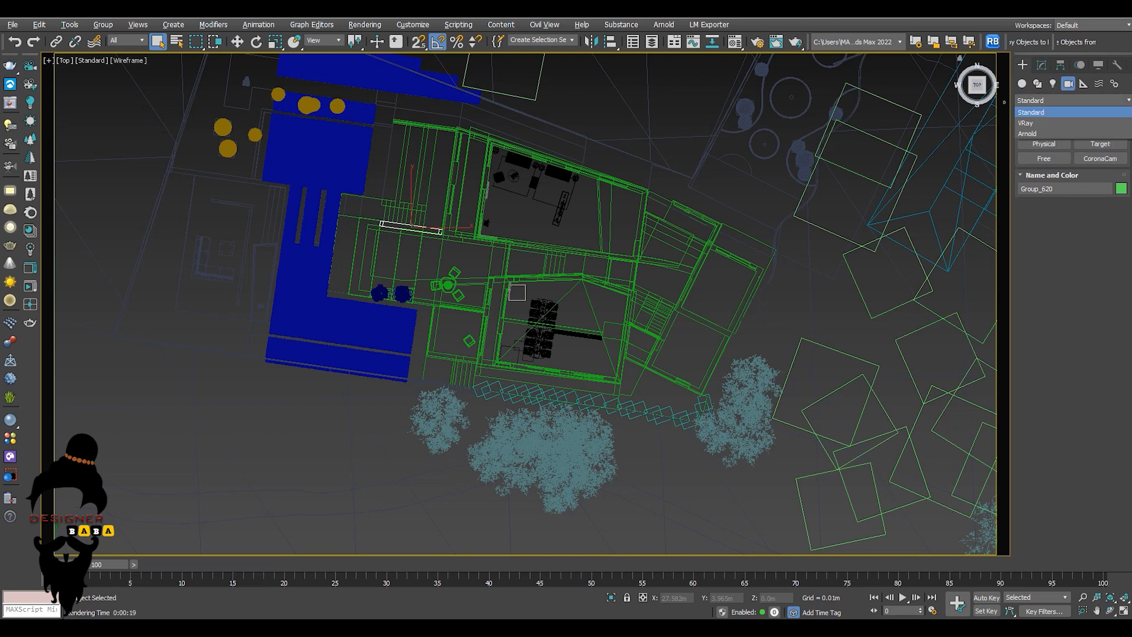
left_click(1043, 123)
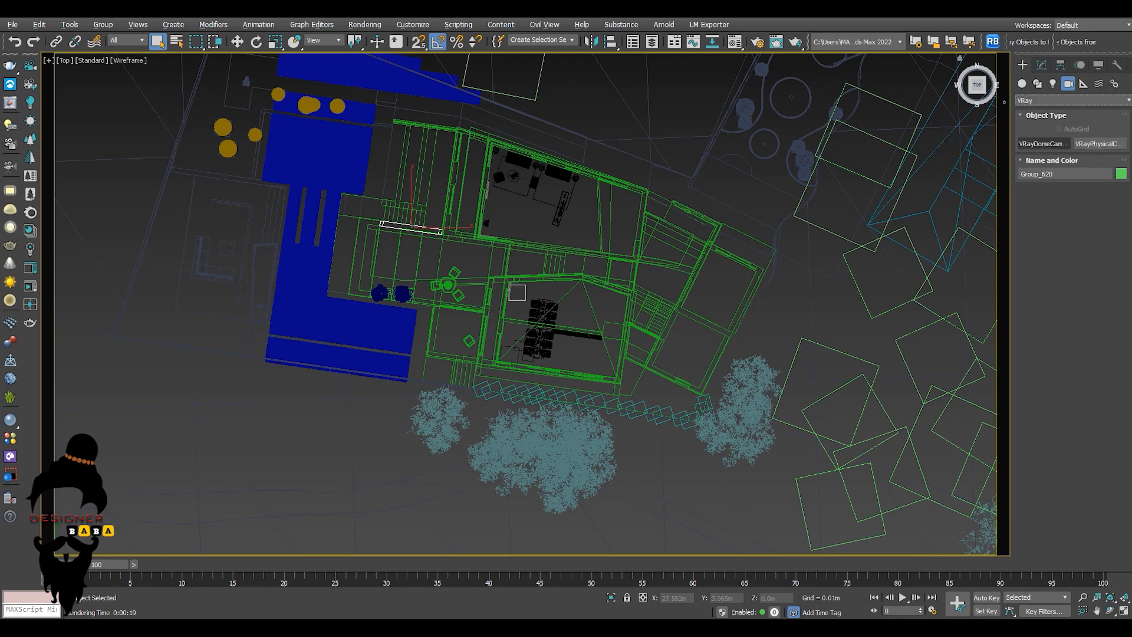
left_click(1098, 143)
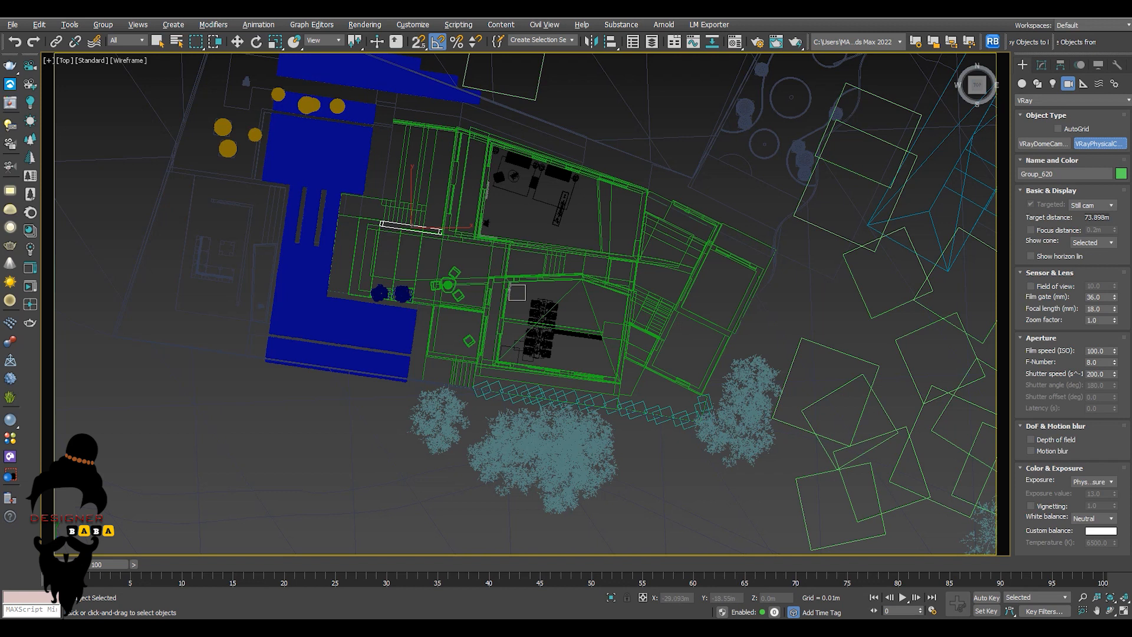
left_click_drag(235, 375, 733, 82)
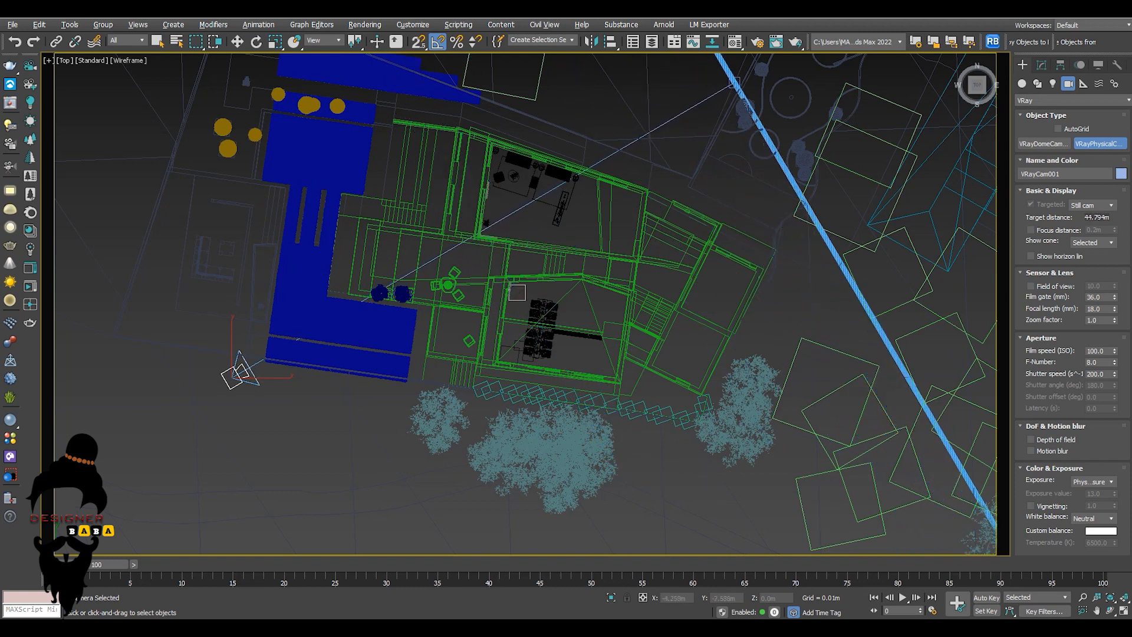
right_click(734, 82)
Show the new camera's view in the maximized perspective viewport and turn on safe frames.
key("alt+w")
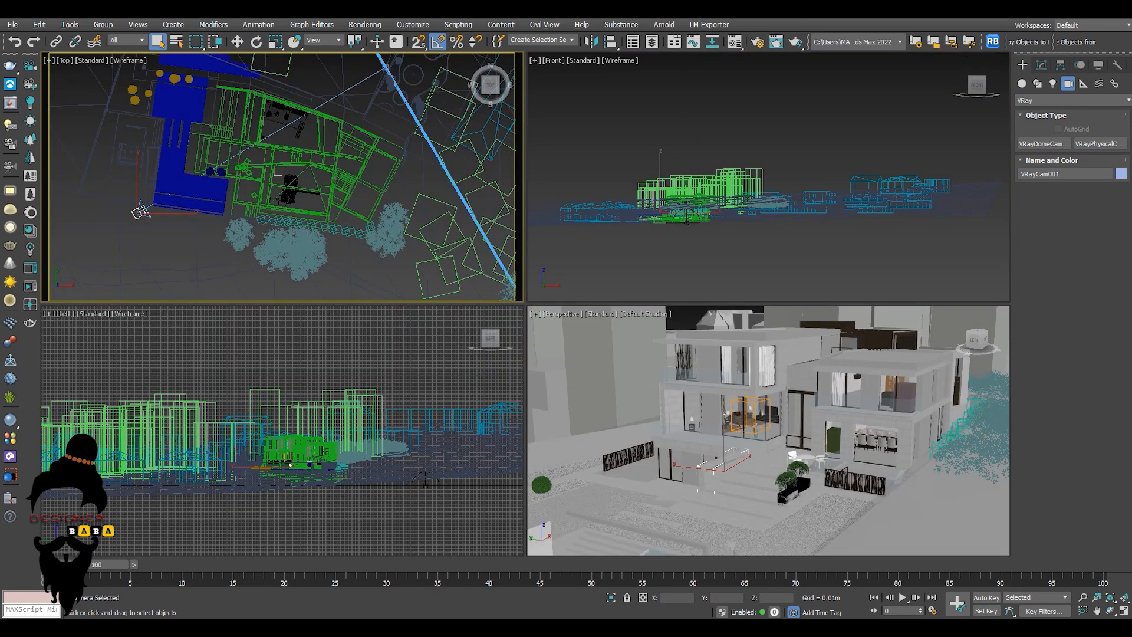
right_click(594, 382)
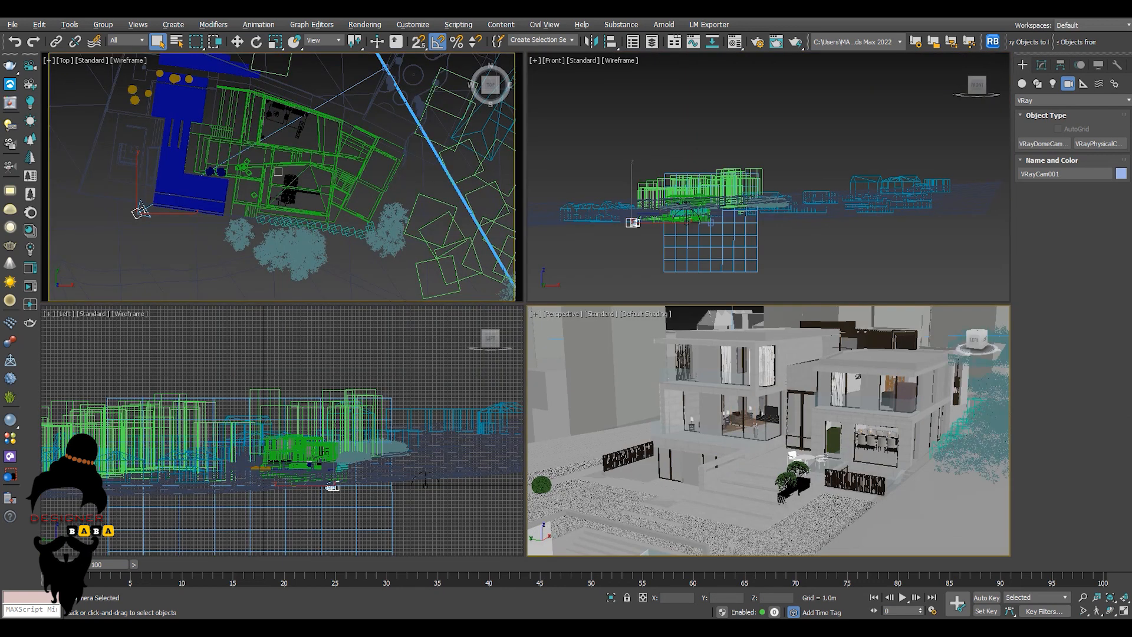
key("alt+w")
key("c")
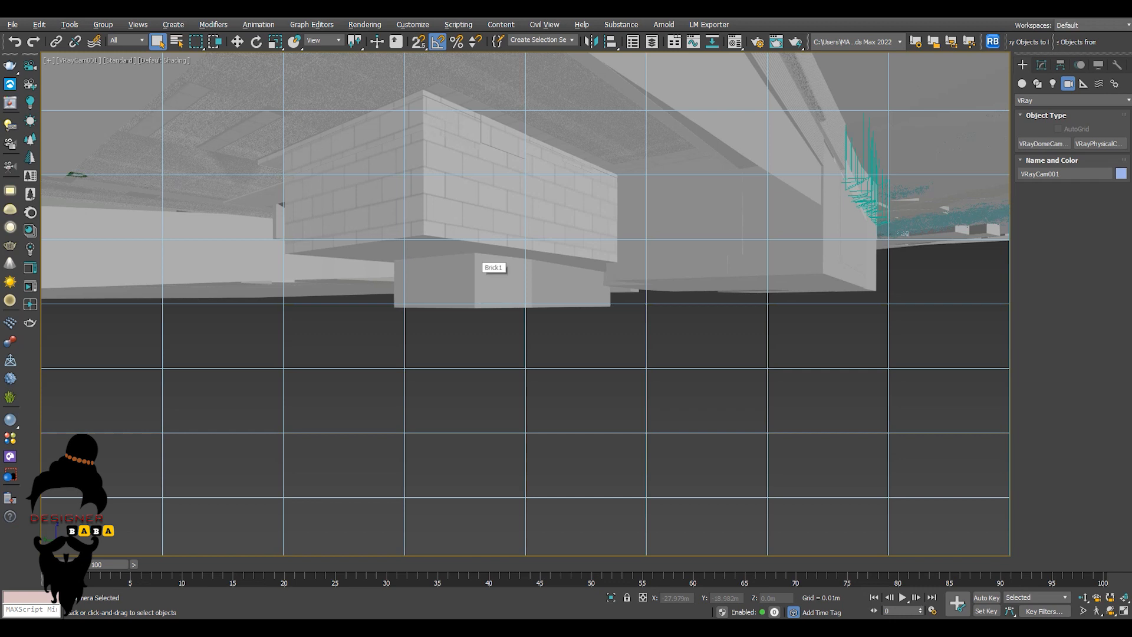
key("shift+f")
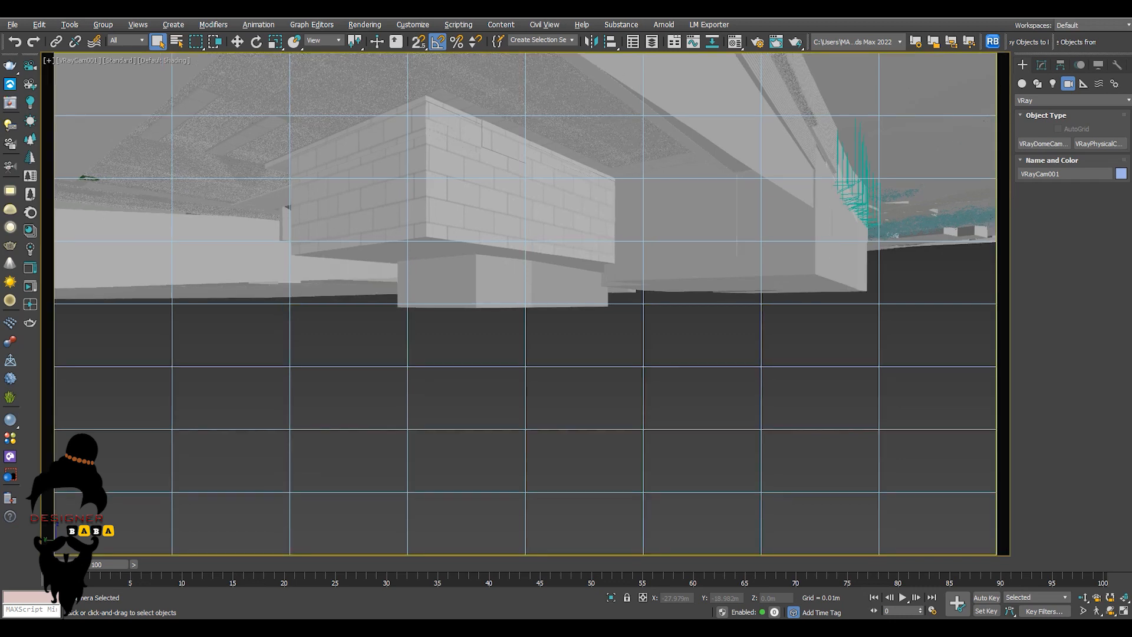
Reposition the camera above ground and frame the whole villa with the front lawn and the sculpture at the frame's edge.
scroll(484, 209, "up", 8)
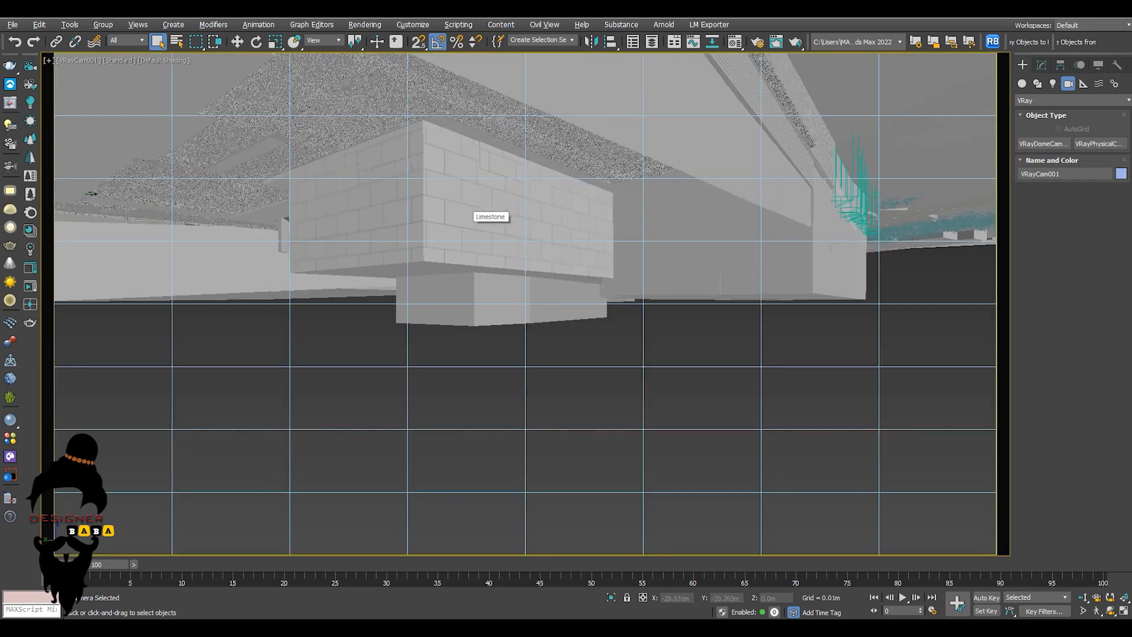
scroll(486, 210, "down", 10)
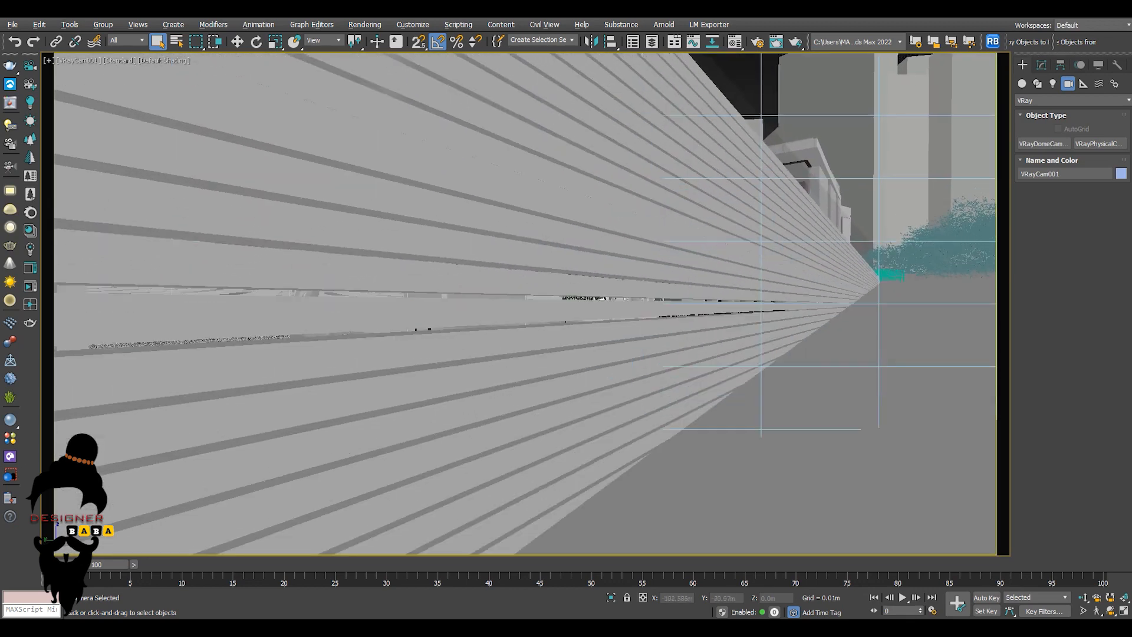
scroll(486, 210, "up", 8)
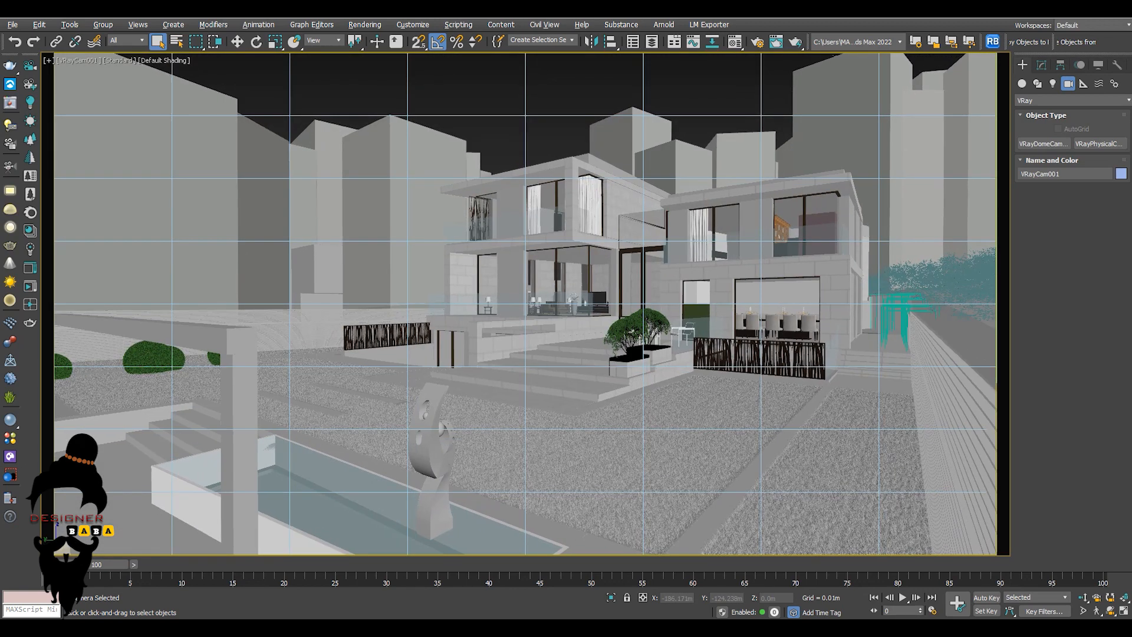
scroll(486, 210, "down", 5)
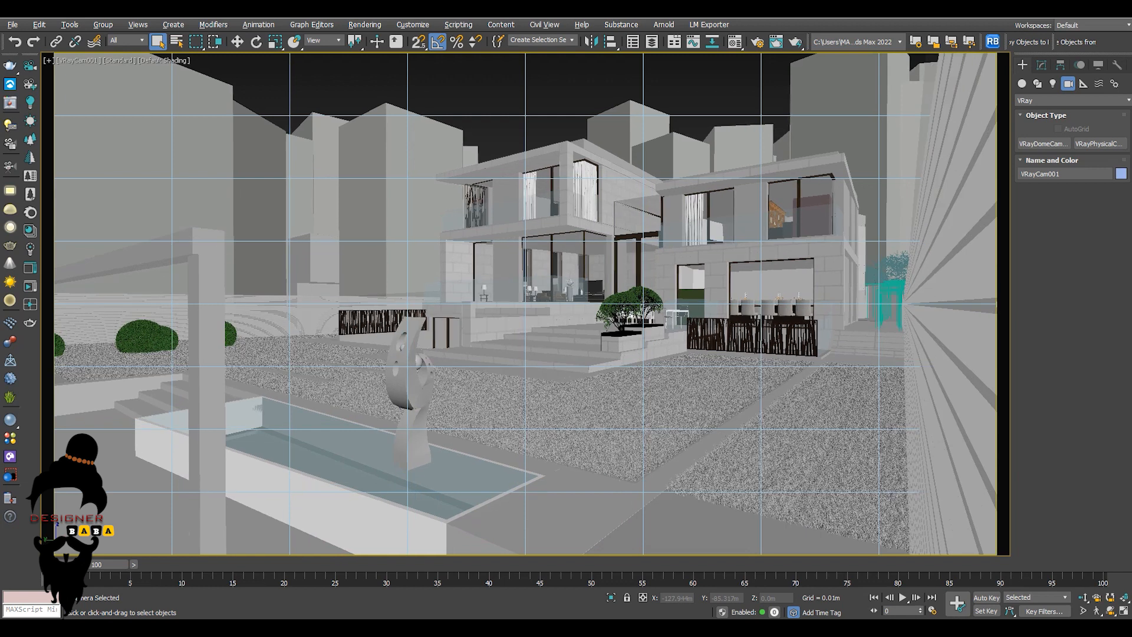
scroll(486, 210, "up", 1)
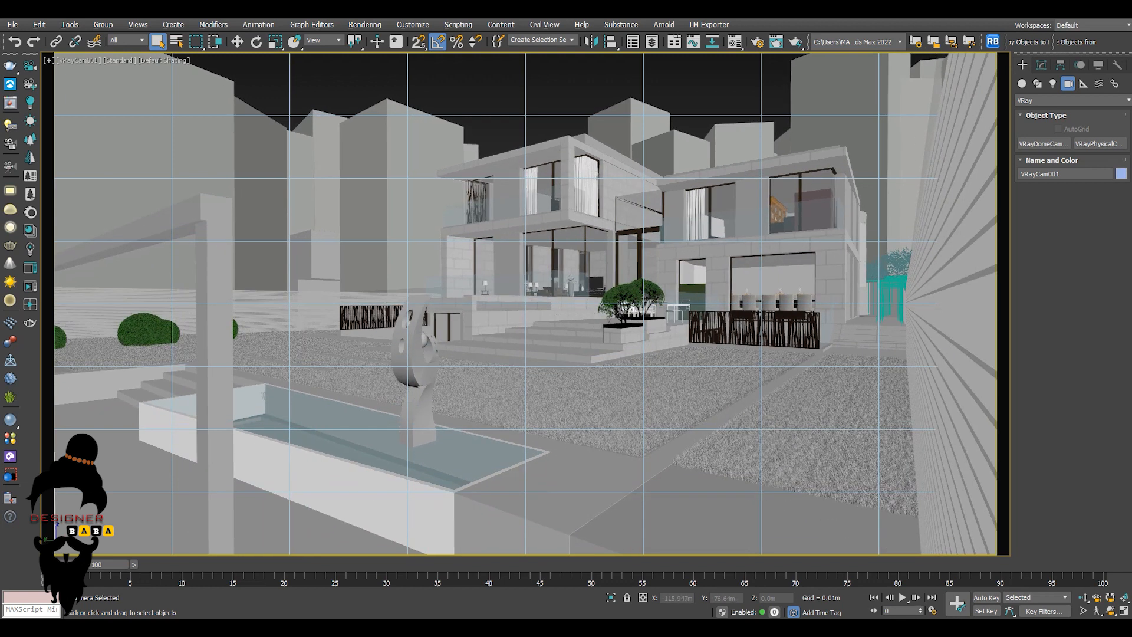
left_click(1082, 598)
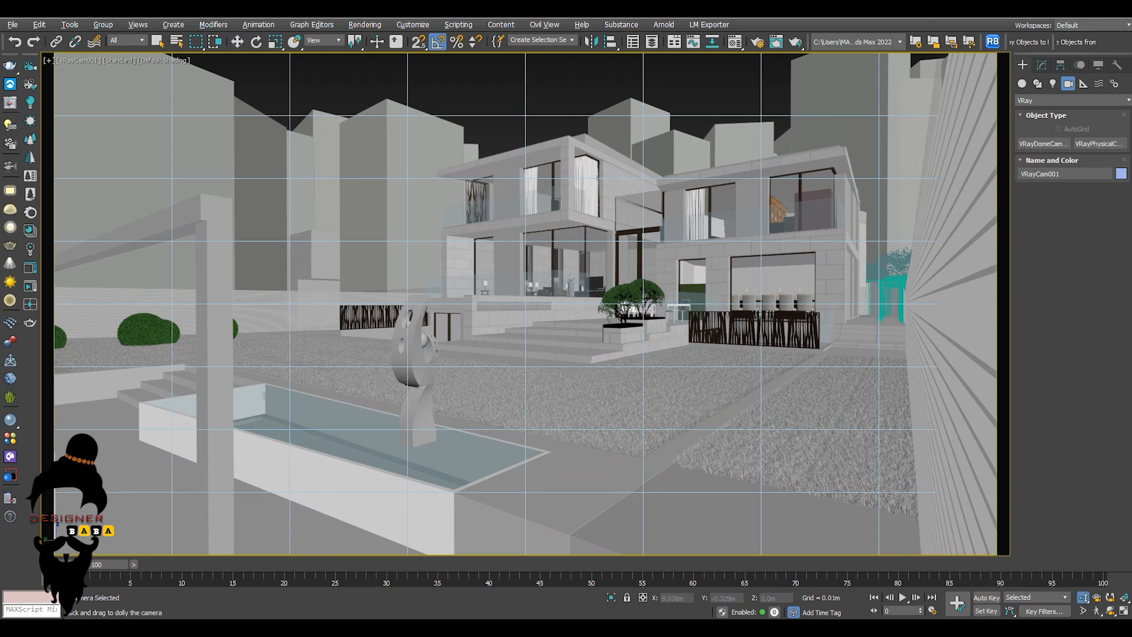
scroll(525, 304, "up", 2)
key("Escape")
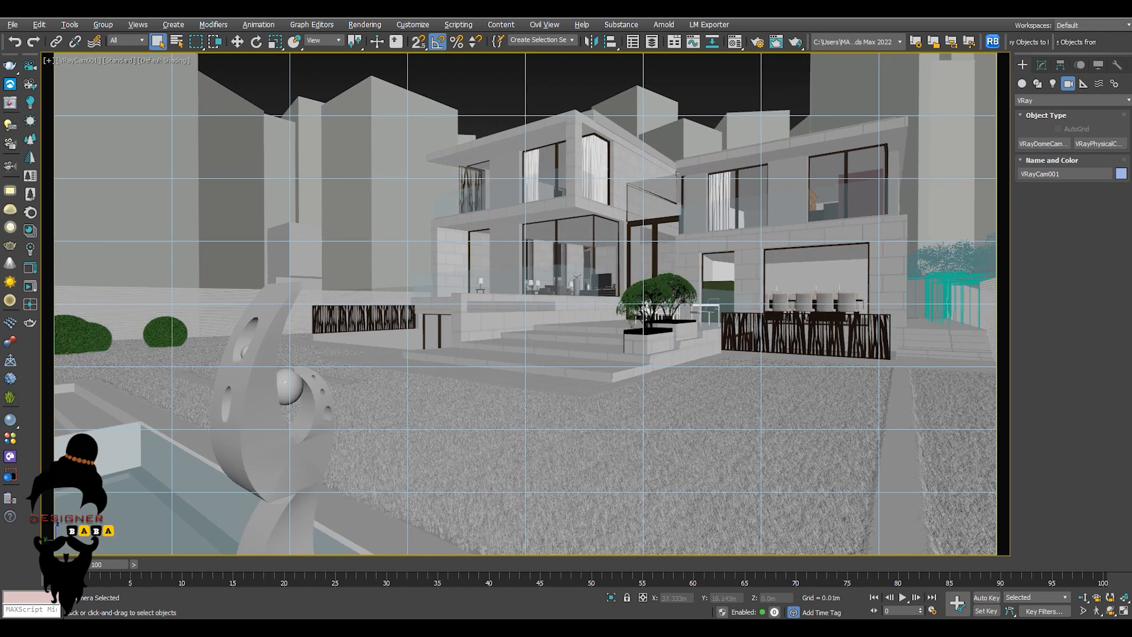
mouse_move(525, 304)
middle_mouse_down()
mouse_move(515, 287)
mouse_move(433, 286)
middle_mouse_up()
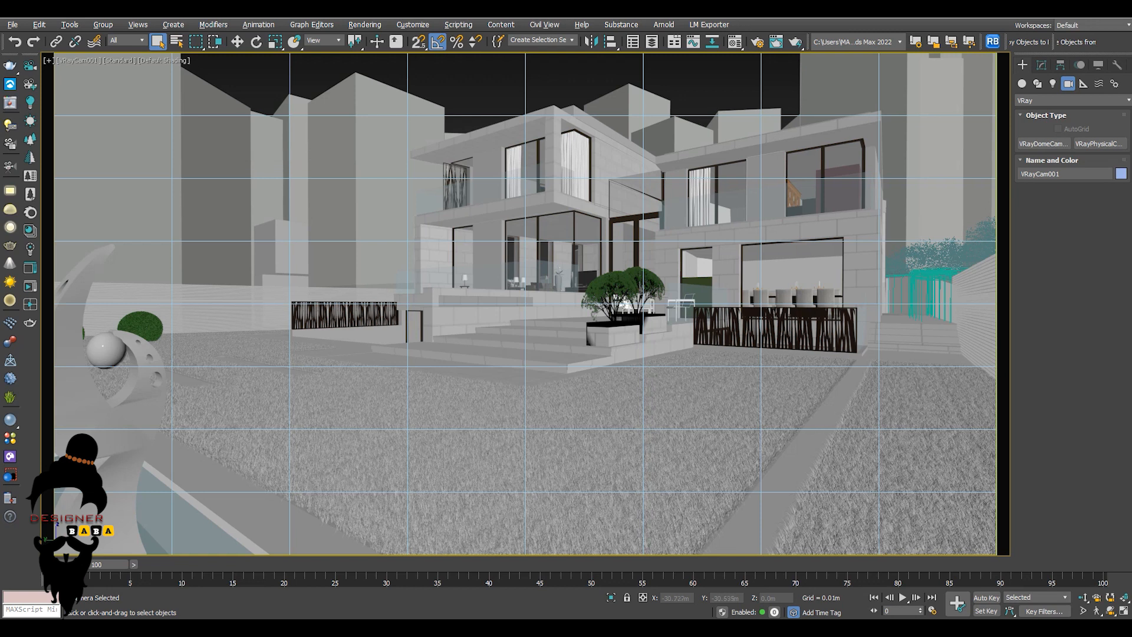
Change the viewport from the camera to Perspective, deselect the camera and view the villa from a higher angle.
left_click(77, 61)
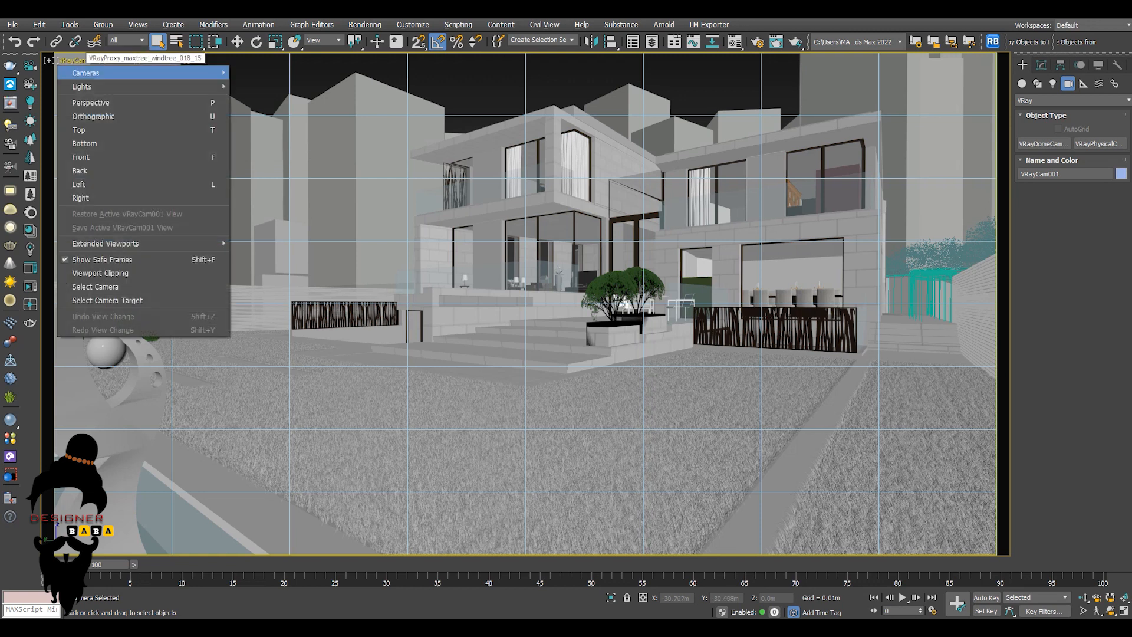
left_click(91, 102)
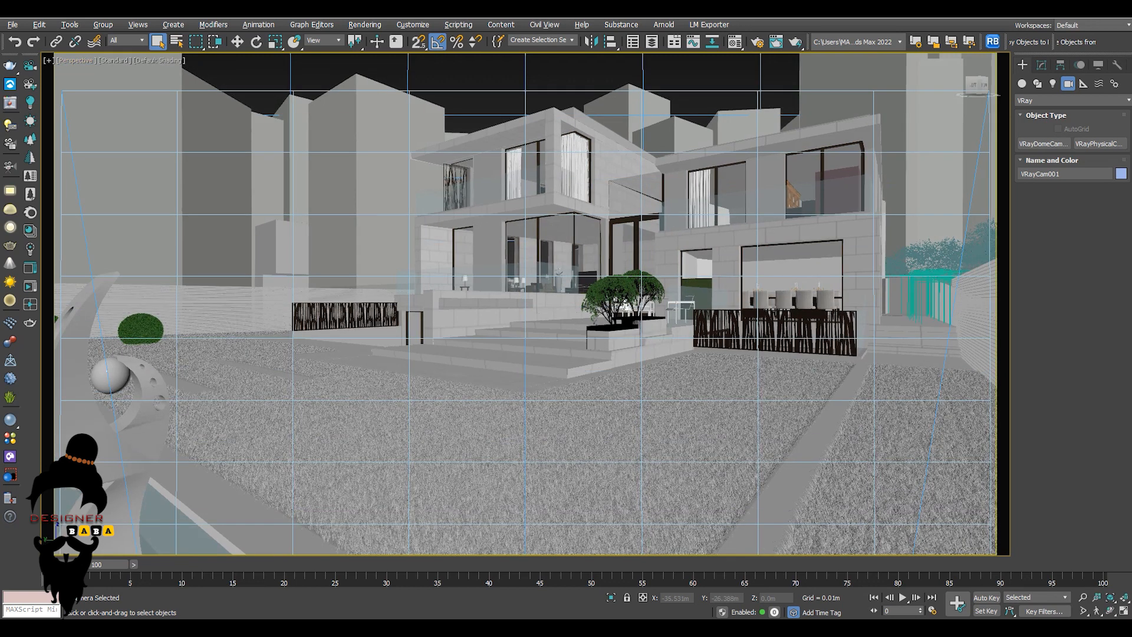
key("ctrl+d")
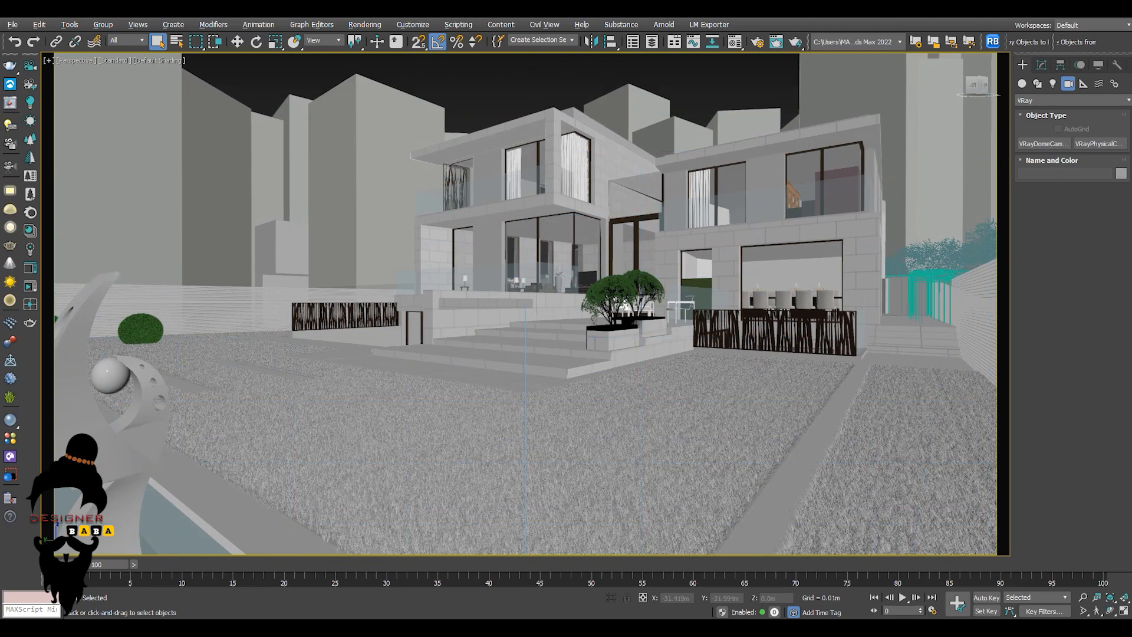
scroll(629, 322, "up", 5)
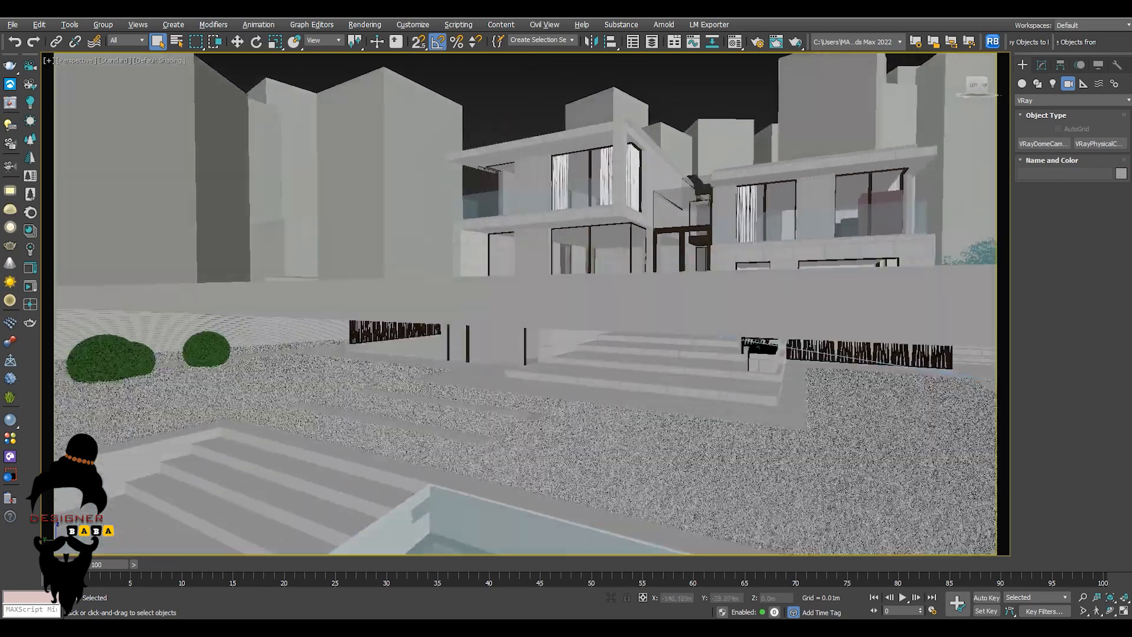
middle_click_drag(629, 321, 566, 354, "alt")
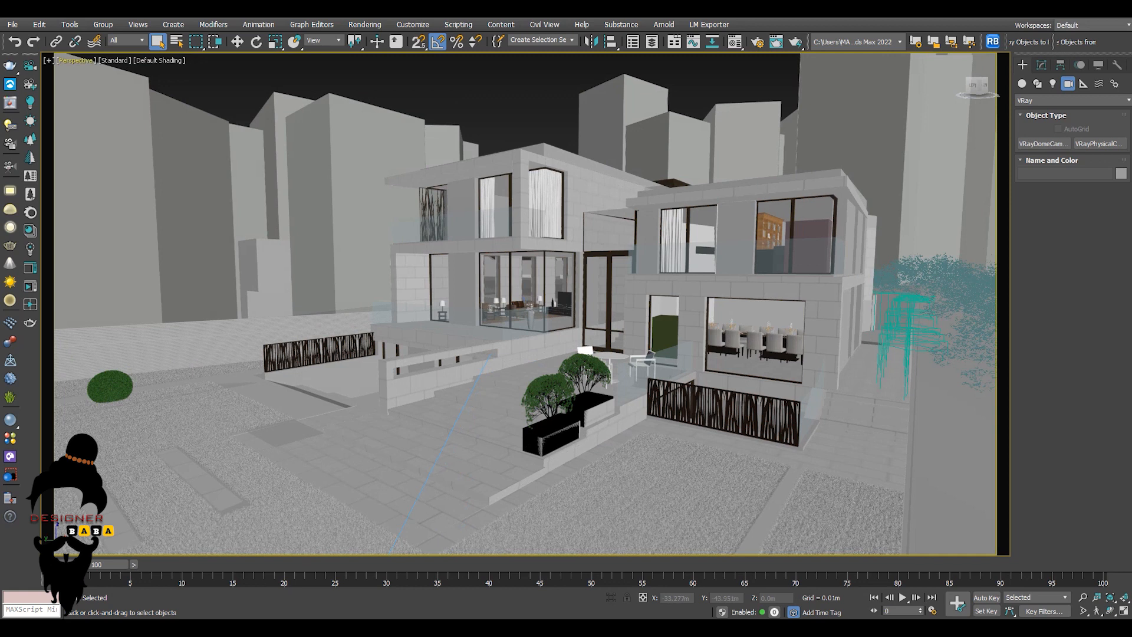
Set the viewport back to the VRayCam001 camera view.
left_click(75, 60)
mouse_move(82, 70)
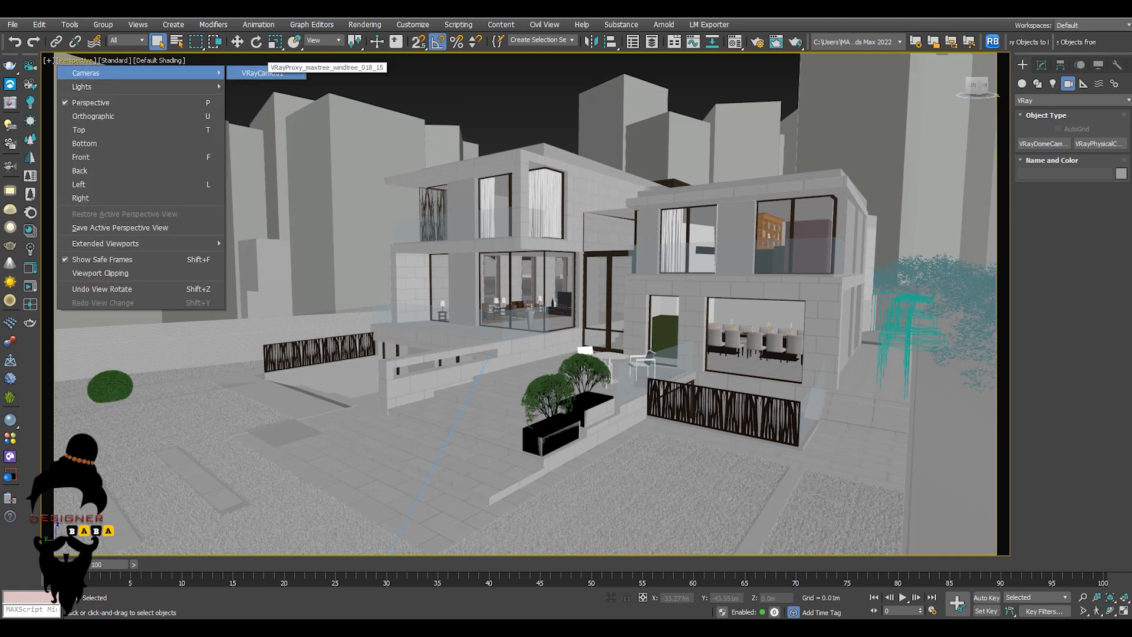
left_click(263, 73)
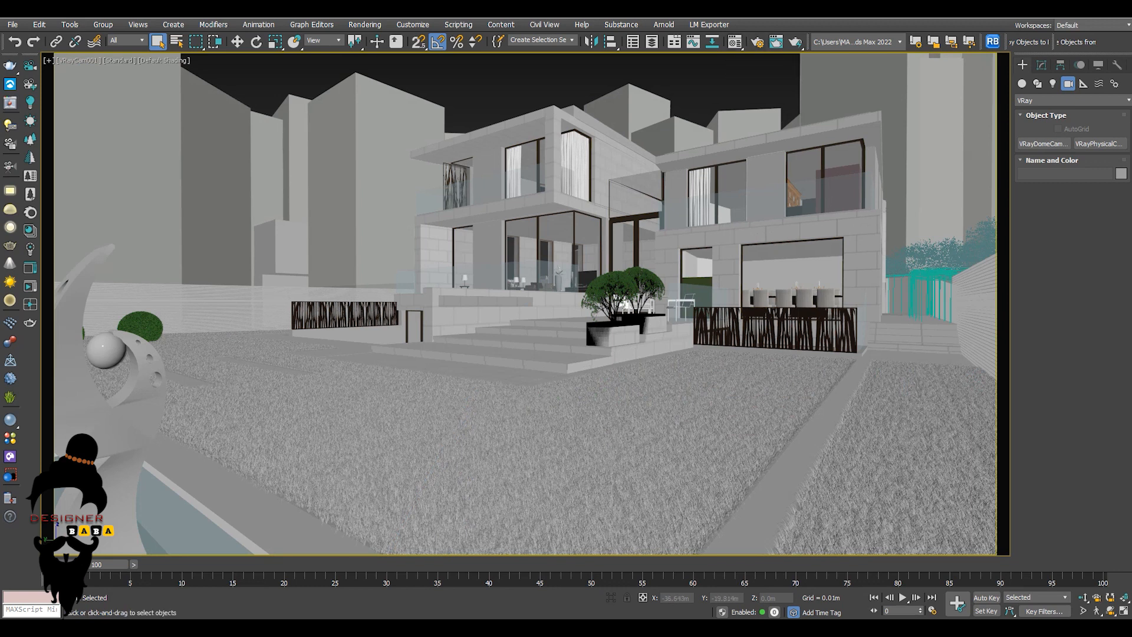
Render a 1500 x 800 test image of the VRayCam001 view with V-Ray and close the render settings.
left_click(757, 41)
left_click(318, 116)
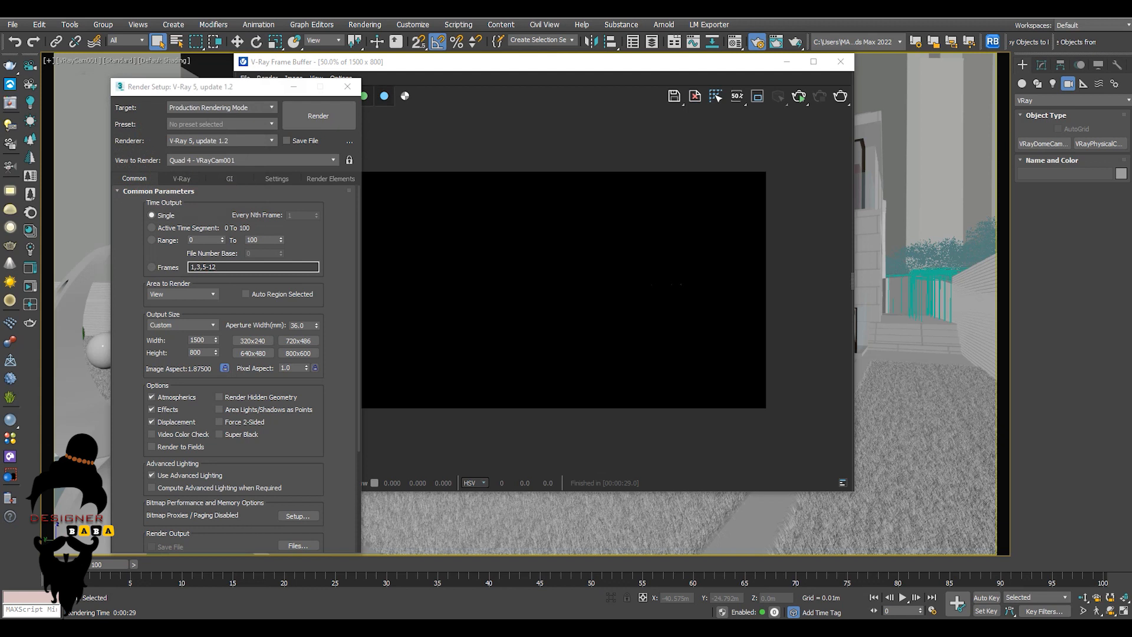
left_click_drag(177, 86, 132, 81)
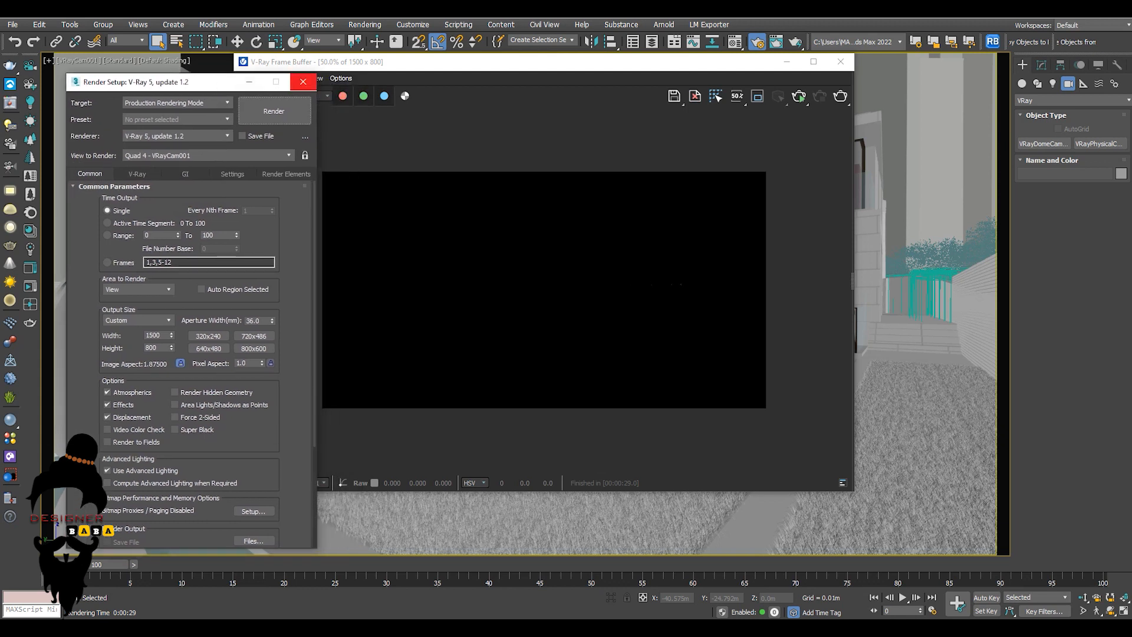
left_click(303, 81)
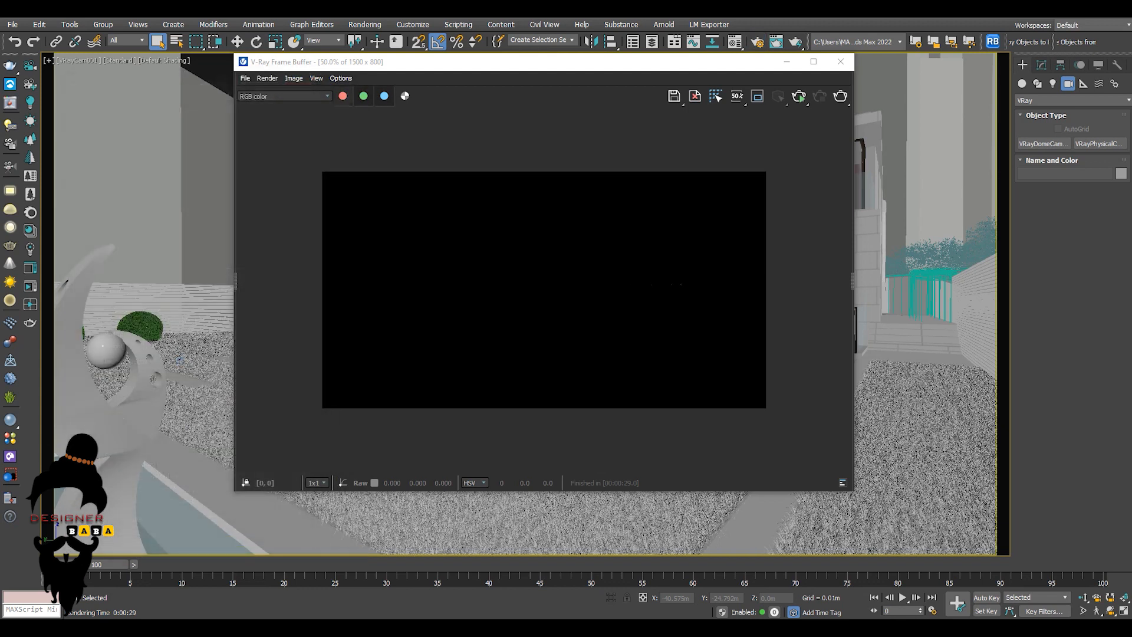
Close the rendered image and examine the villa's ground-floor and upper rooms through the glazing in a Perspective view.
left_click(840, 61)
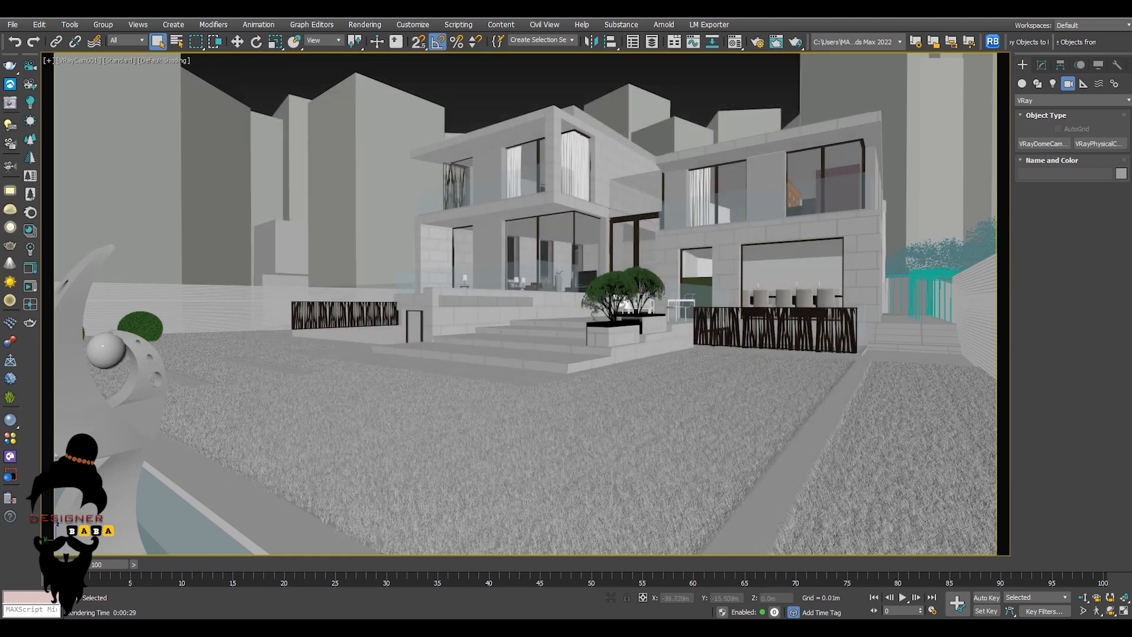
mouse_move(530, 307)
middle_mouse_down()
mouse_move(504, 304)
mouse_move(535, 326)
middle_mouse_up()
key("p")
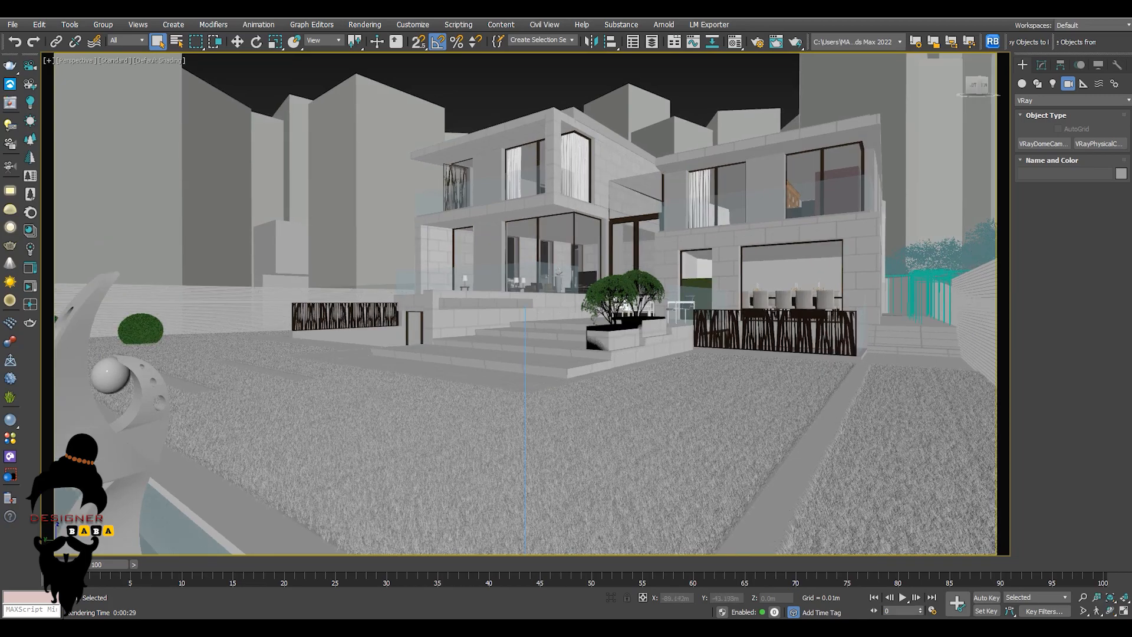
middle_click_drag(616, 269, 590, 333, "alt")
scroll(624, 301, "up", 4)
middle_click_drag(766, 277, 685, 278)
scroll(722, 270, "up", 4)
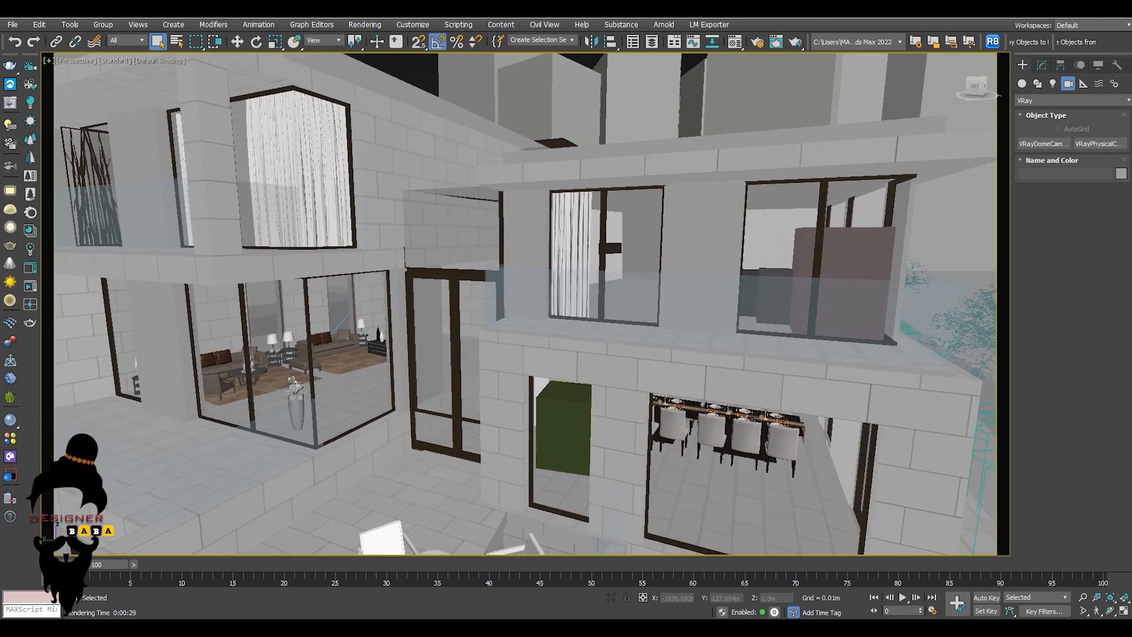
scroll(685, 278, "down", 4)
middle_click_drag(648, 277, 720, 313, "alt")
In the Top view, draw a V-Ray plane light about 5.5 m by 5.46 m and centre it over the dining room.
key("alt+w")
left_click(389, 218)
key("alt+w")
mouse_move(531, 295)
middle_mouse_down()
mouse_move(555, 322)
mouse_move(397, 275)
mouse_move(305, 267)
middle_mouse_up()
left_click(1052, 84)
left_click(1071, 100)
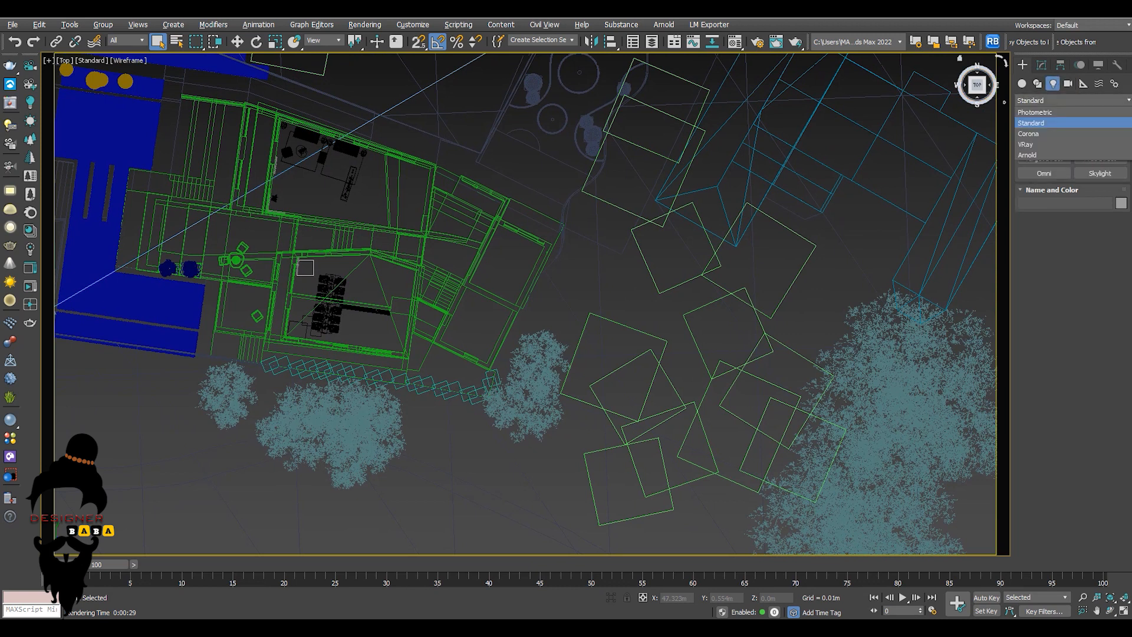
left_click(1028, 144)
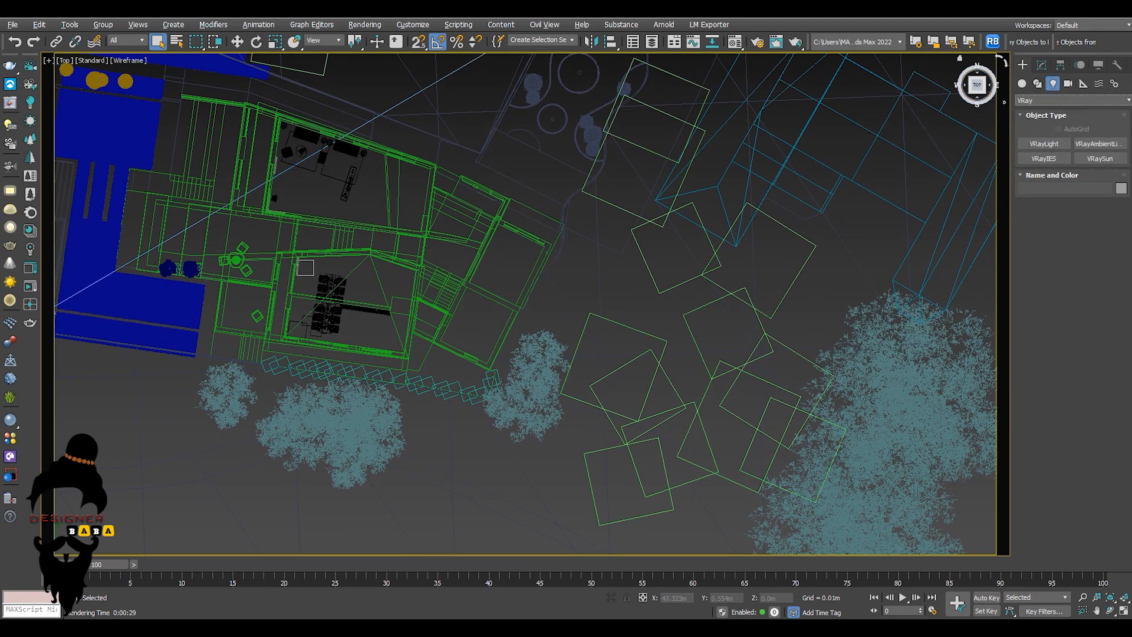
left_click(1043, 144)
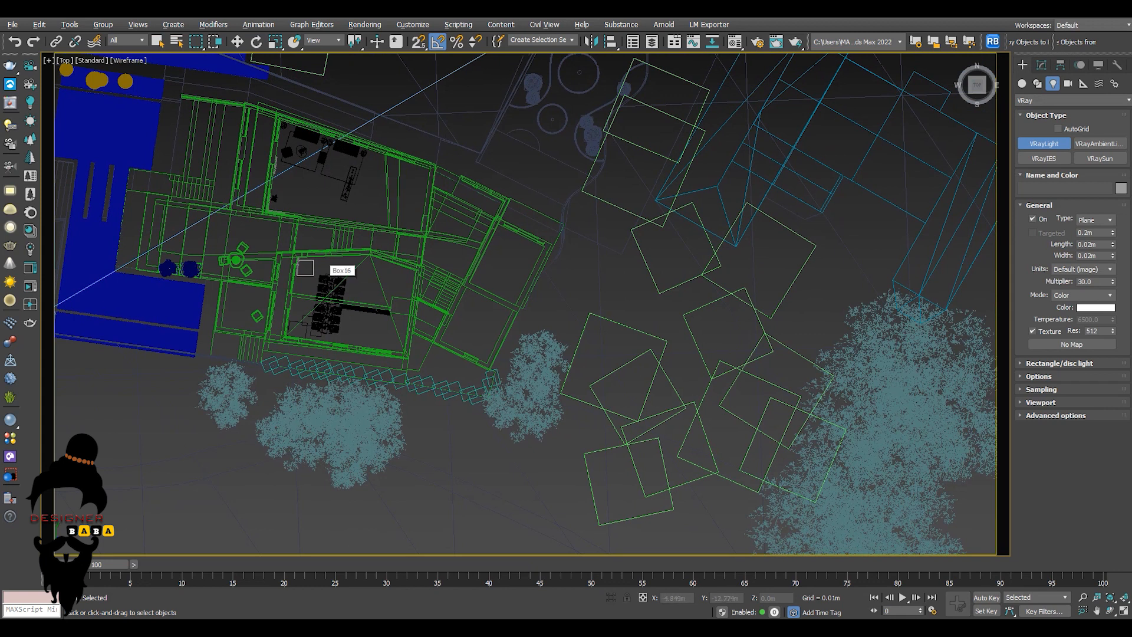
left_click(322, 271)
mouse_move(351, 312)
left_mouse_down()
mouse_move(378, 329)
mouse_move(352, 303)
left_mouse_up()
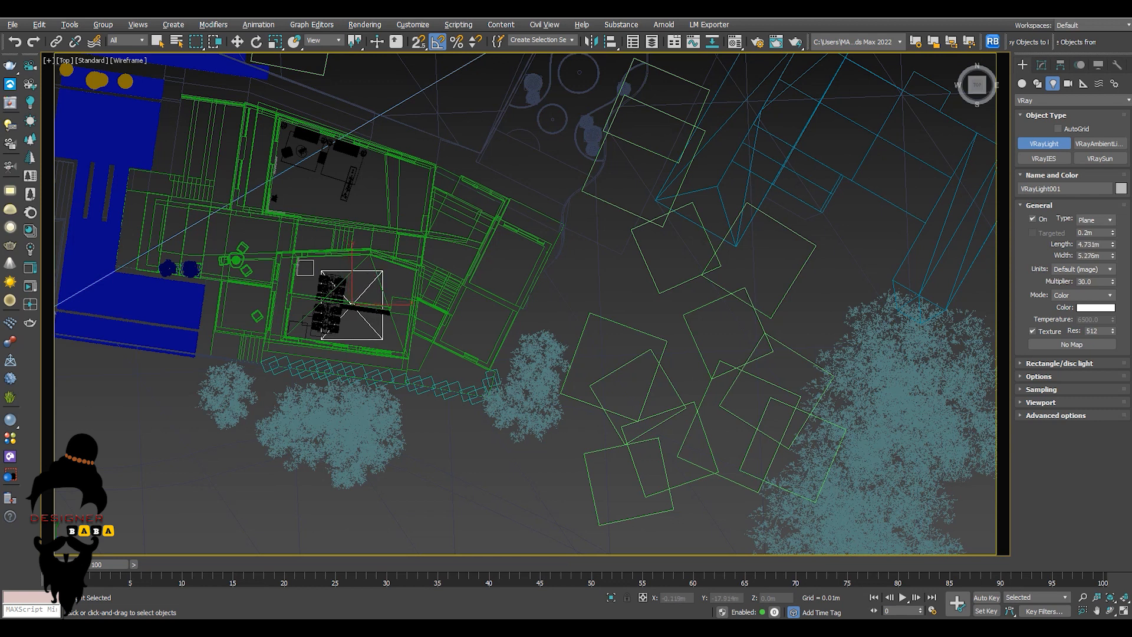
mouse_move(384, 340)
left_mouse_down()
mouse_move(392, 348)
mouse_move(384, 337)
left_mouse_up()
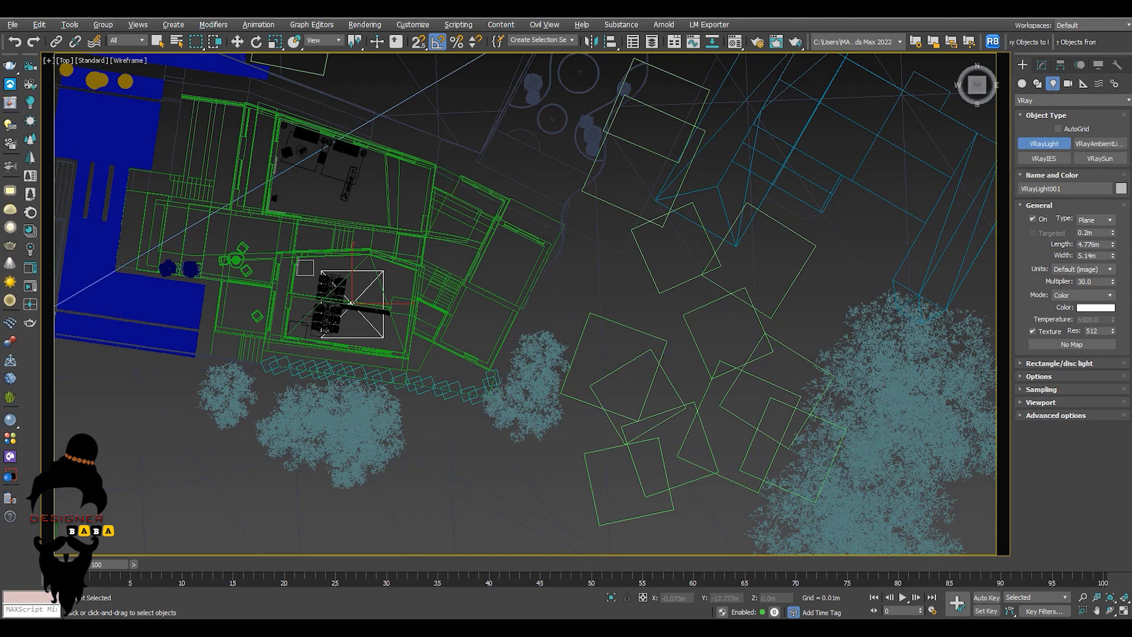
left_click_drag(383, 337, 393, 341)
right_click(370, 316)
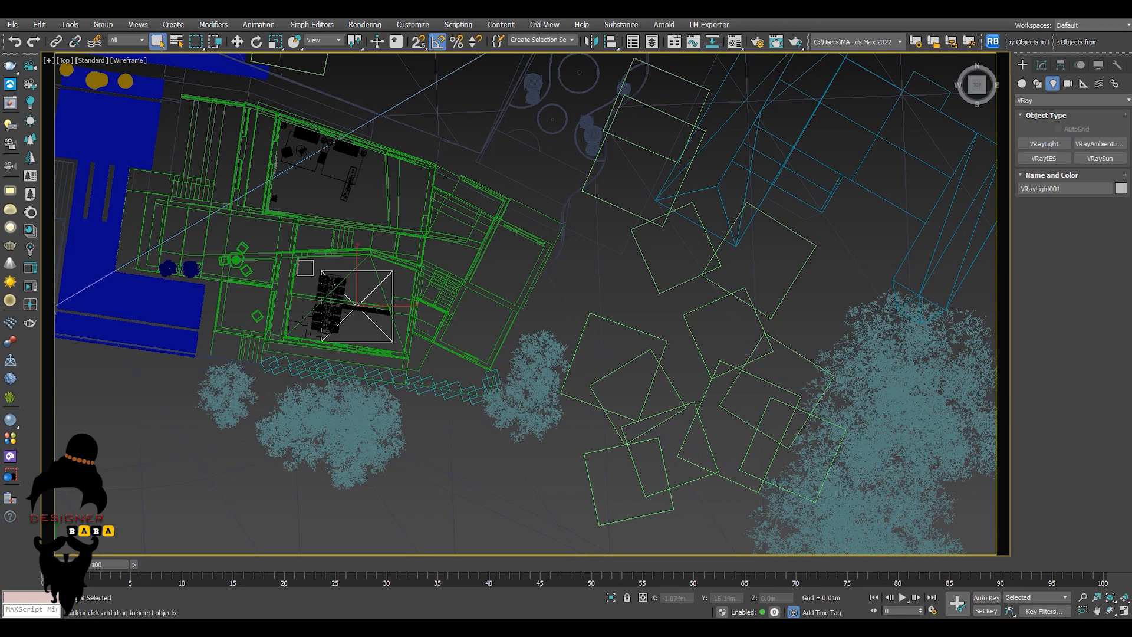
key("w")
left_click_drag(356, 305, 345, 300)
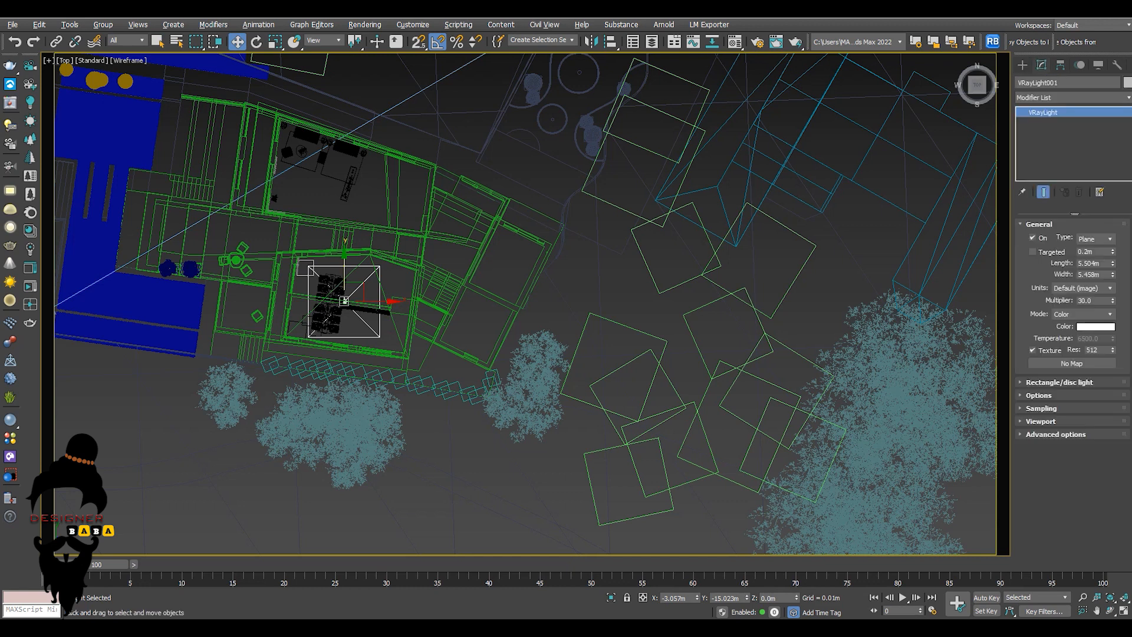
Raise the plane light to just below the dining room ceiling, about 7.83 m high, and set its length to about 6.05 m.
key("alt+w")
right_click(852, 501)
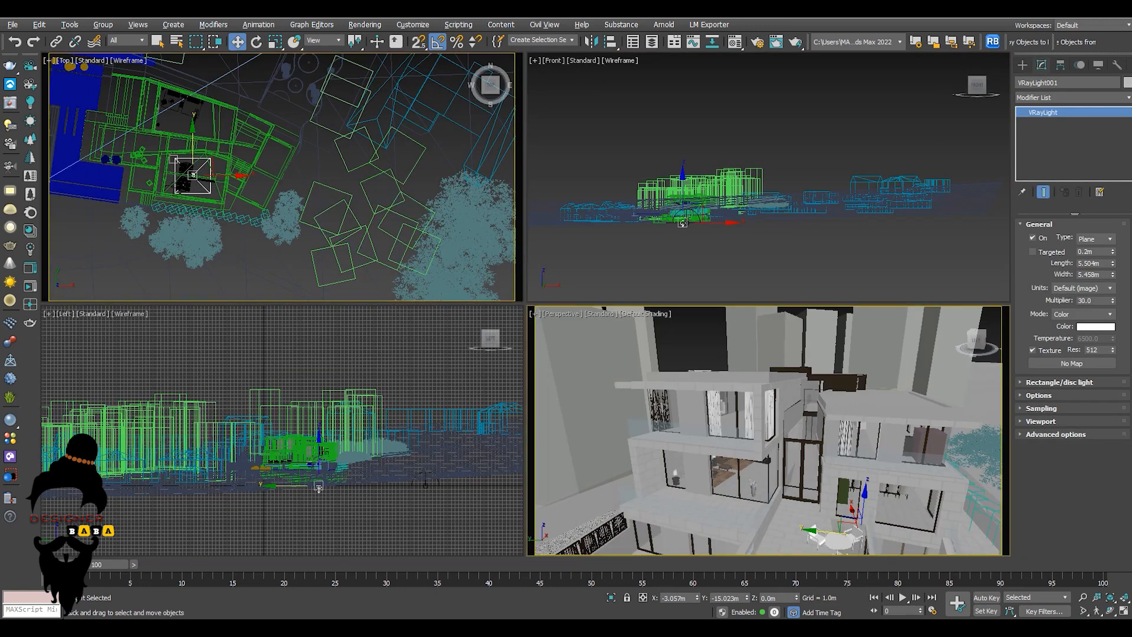
key("alt+w")
middle_click_drag(566, 353, 525, 330, "alt")
middle_click_drag(525, 330, 433, 286)
left_click_drag(613, 433, 620, 315)
middle_click_drag(620, 315, 516, 233, "alt")
scroll(593, 250, "down", 2)
scroll(593, 251, "up", 4)
left_click_drag(620, 316, 620, 265)
middle_click_drag(620, 265, 677, 227, "alt")
middle_click_drag(619, 295, 620, 369, "alt")
scroll(624, 300, "up", 3)
left_click_drag(620, 369, 621, 321)
left_click_drag(622, 226, 622, 230)
mouse_move(621, 229)
middle_mouse_down("alt")
mouse_move(695, 232)
mouse_move(613, 232)
middle_mouse_up("alt")
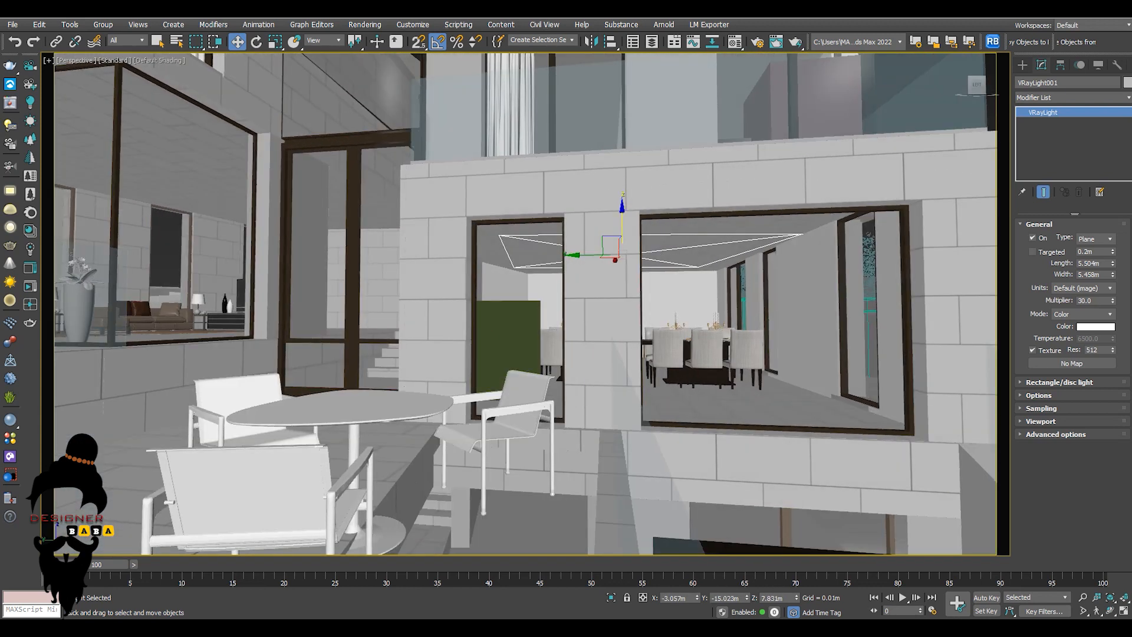
left_click_drag(1112, 264, 1112, 251)
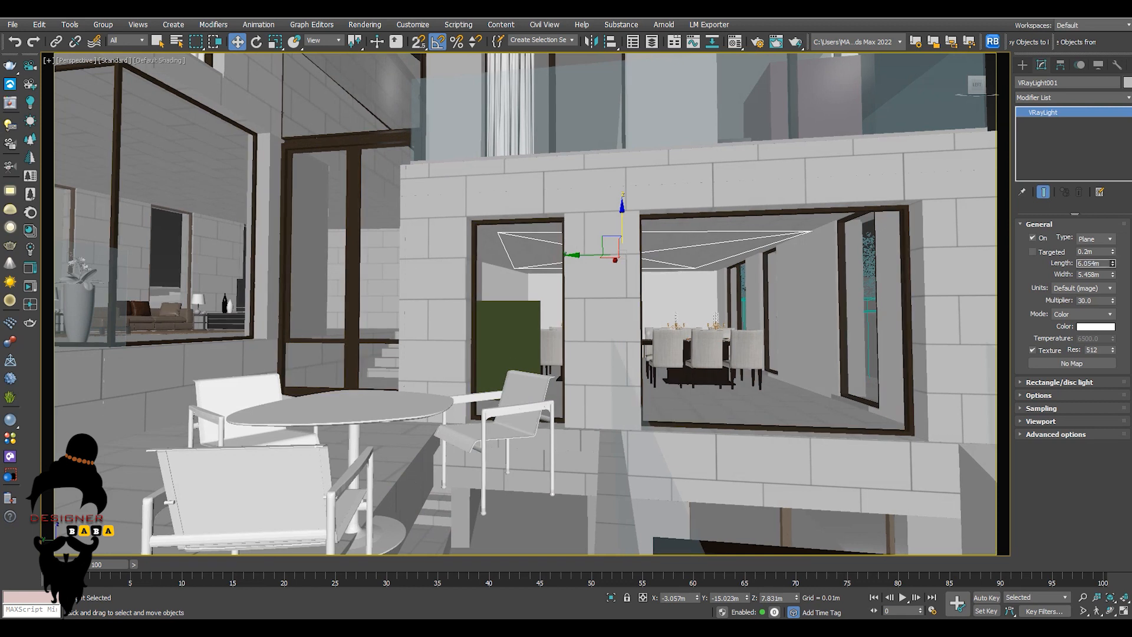
type("0")
key("Return")
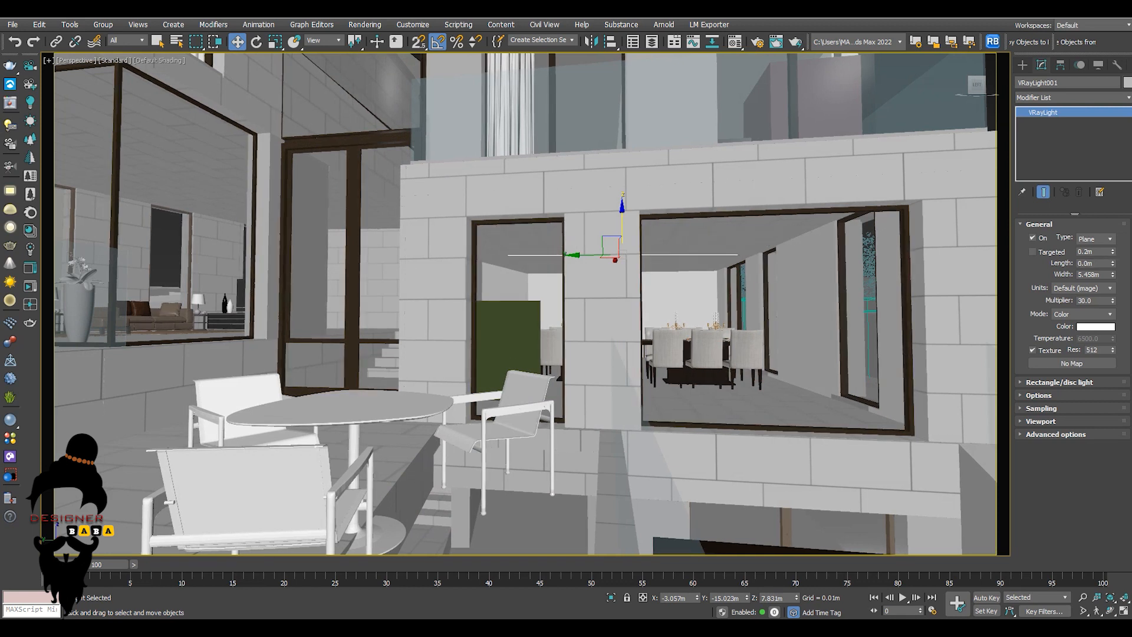
key("ctrl+z")
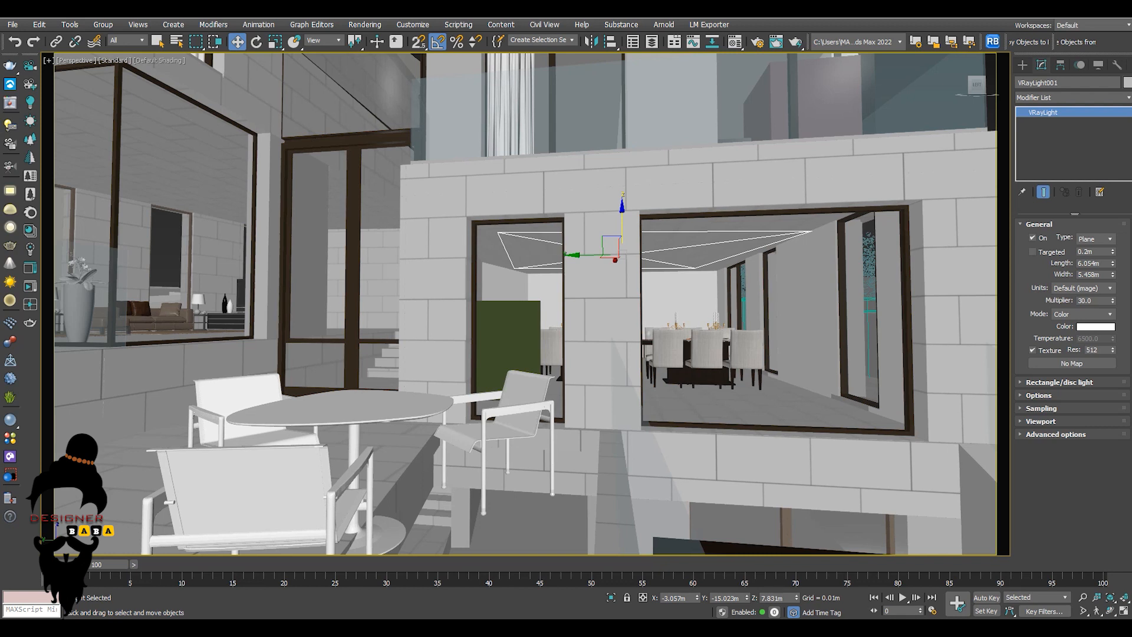
Set the plane light's width to about 5.94 m and shift it slightly along Y to fit the dining room ceiling.
left_click_drag(1112, 275, 1112, 263)
left_click_drag(590, 255, 579, 255)
middle_click_drag(579, 255, 551, 245, "alt")
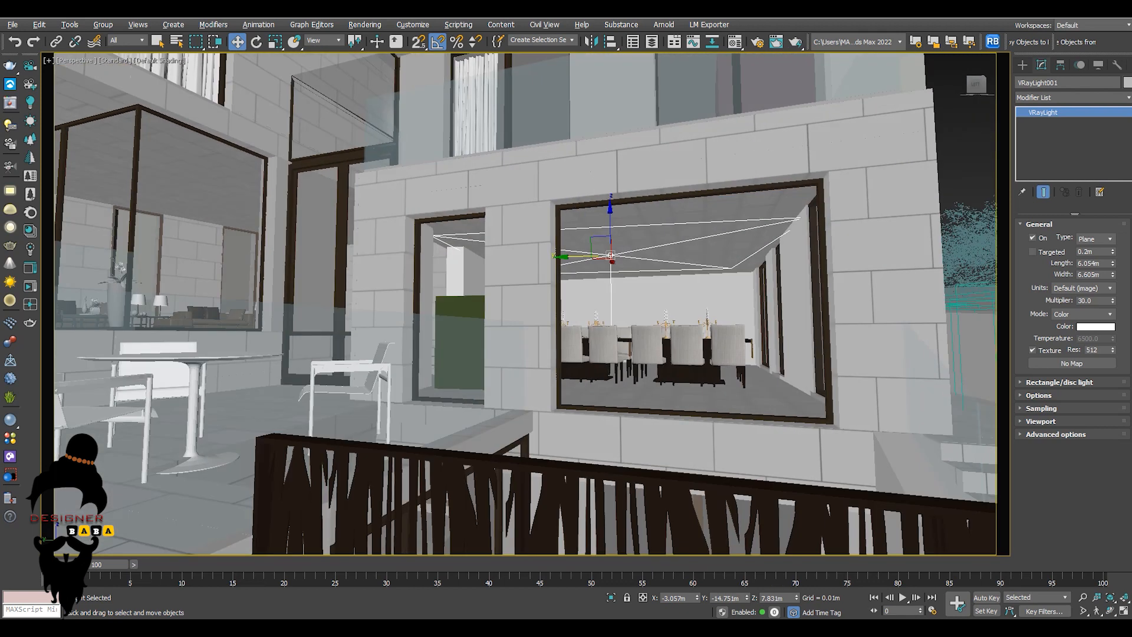
left_click_drag(1113, 274, 1112, 287)
middle_click_drag(566, 283, 614, 310, "alt")
scroll(614, 285, "down", 3)
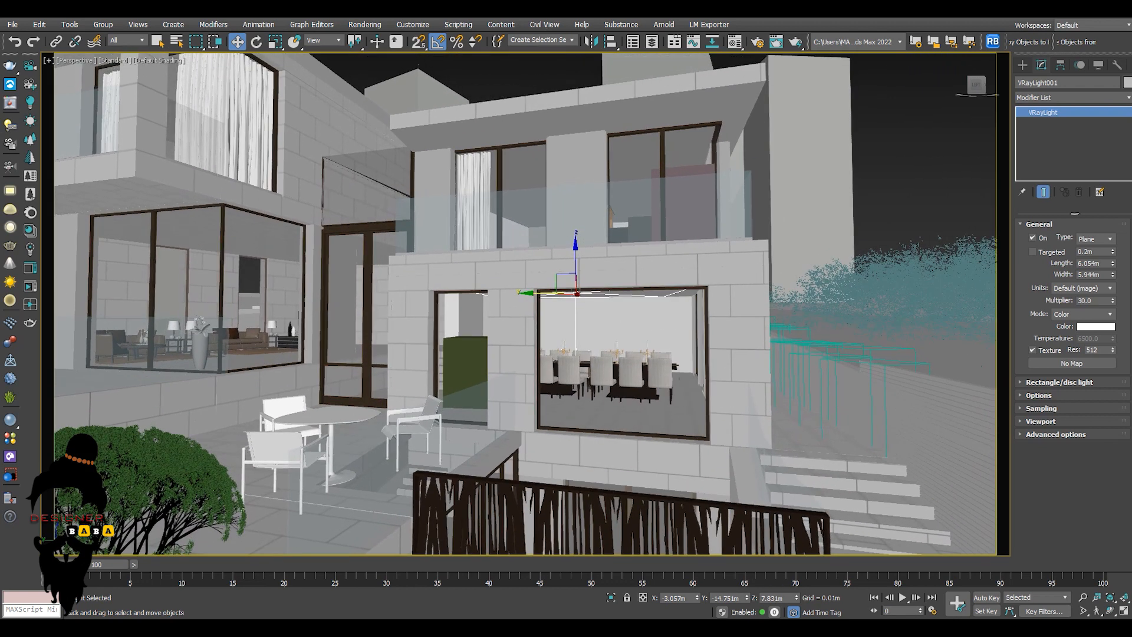
Copy the plane light to the other floors and place copies of all three in the living-room wing, using the Lights selection filter.
left_click_drag(575, 265, 576, 163, "shift")
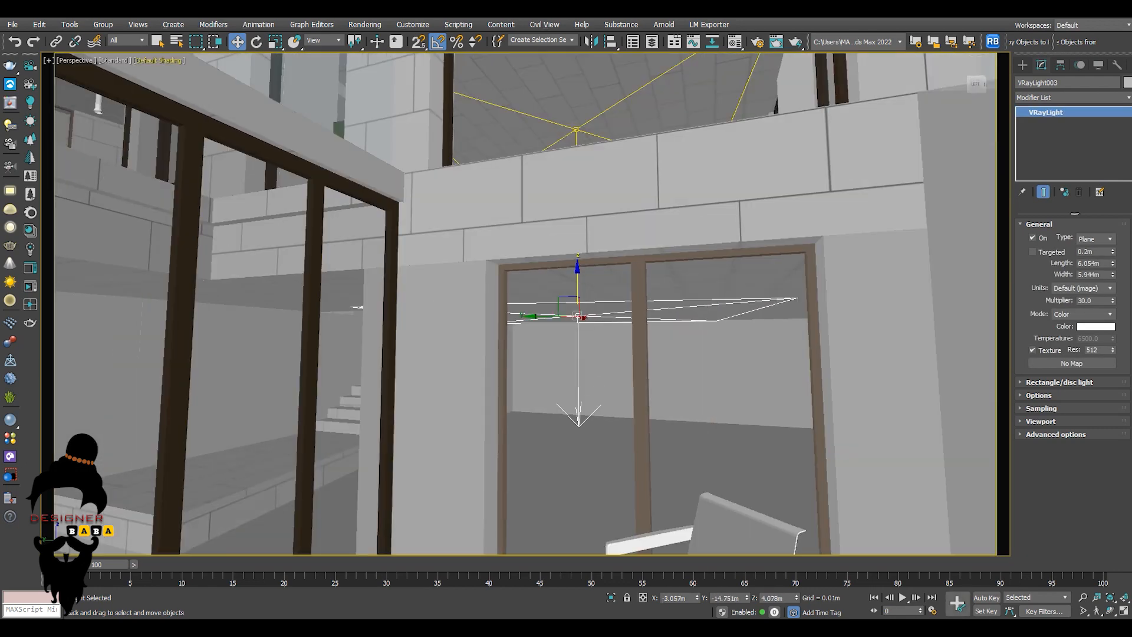
left_click(126, 40)
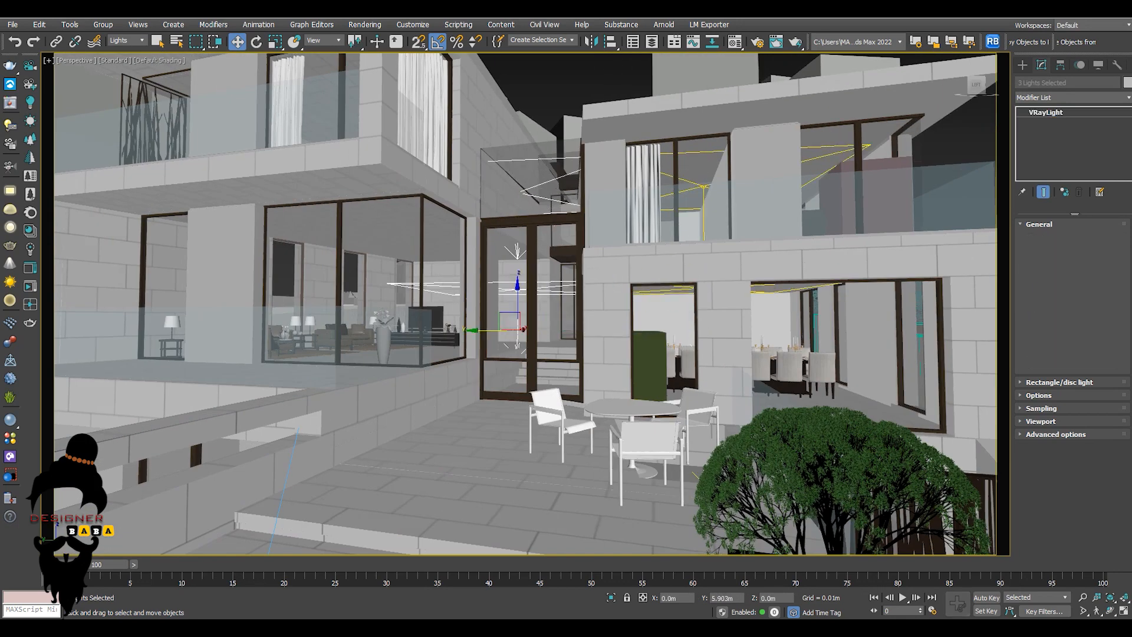
left_click(1045, 112)
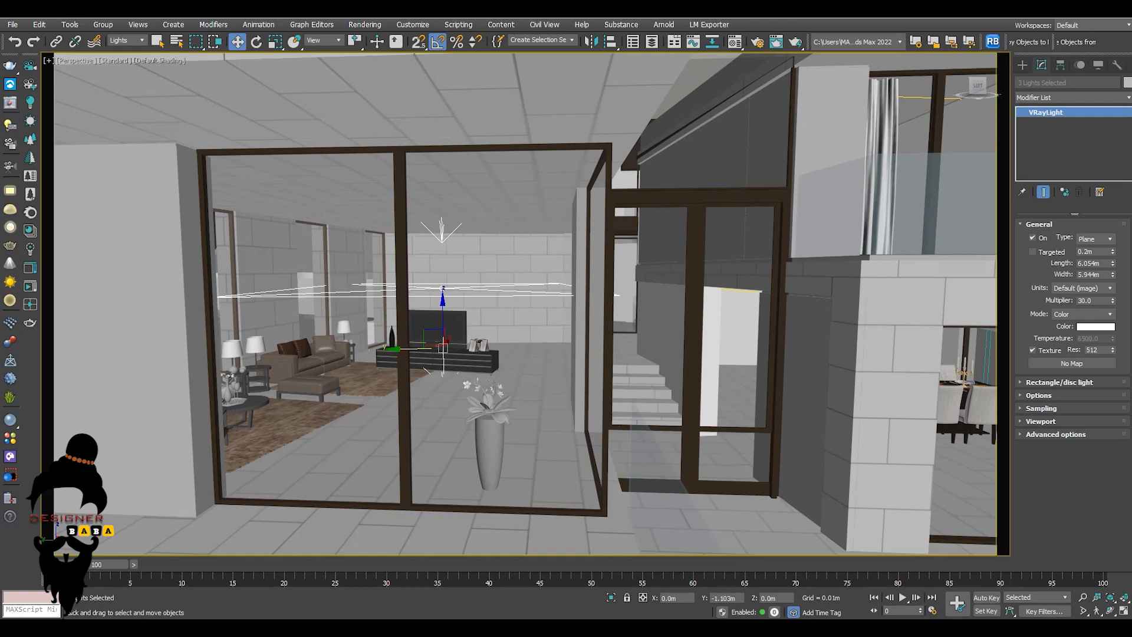
left_click_drag(409, 309, 406, 234)
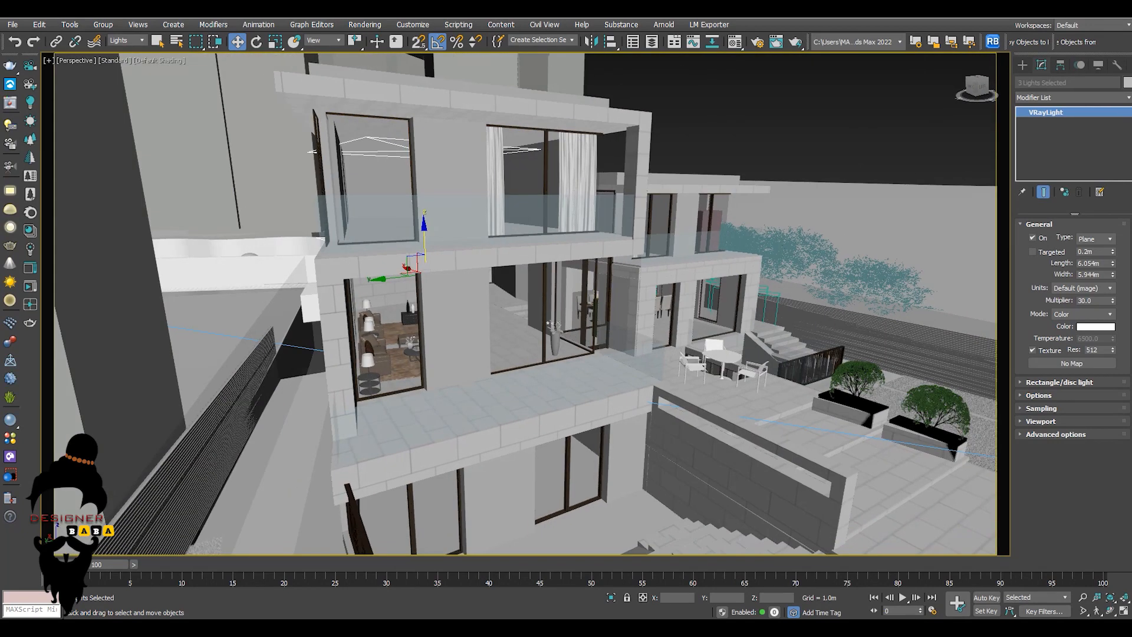
Rotate the three copied lights to align with the living-room wing and position them beneath its ceilings.
key("e")
key("a")
left_click_drag(417, 282, 396, 281)
key("w")
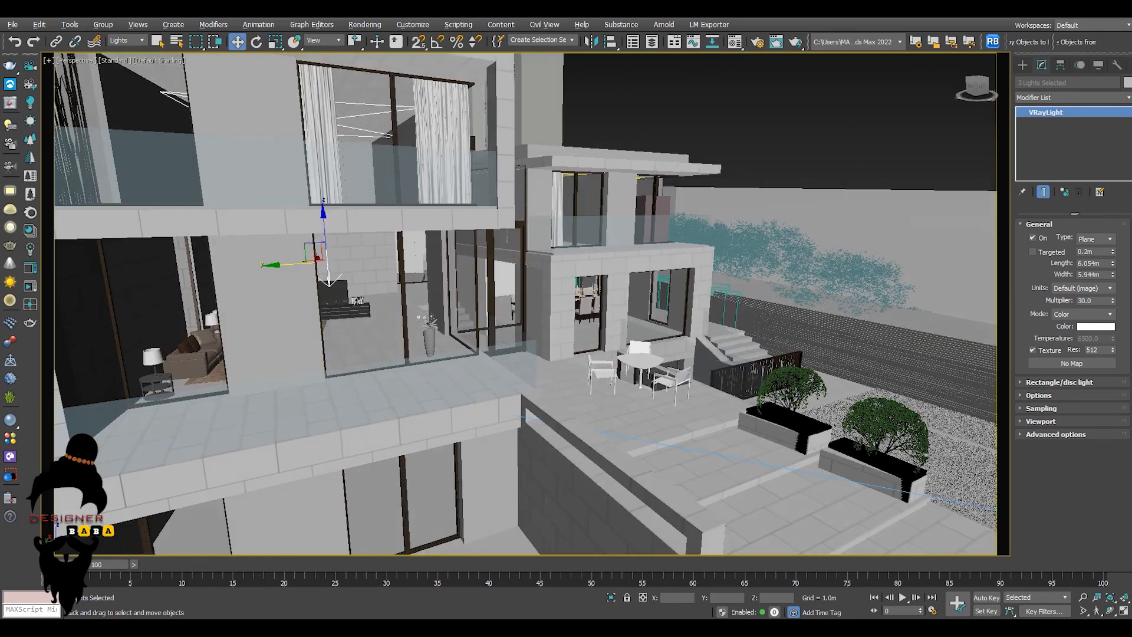
key("r")
key("w")
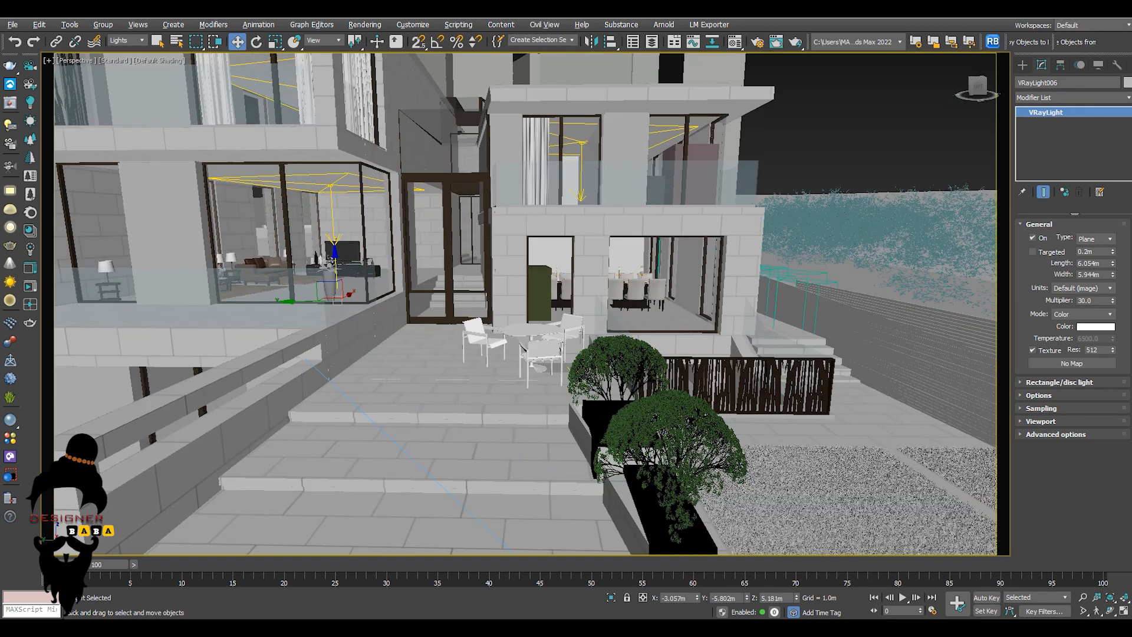
Reset the selection filter to All and isolate the dining room's wall mesh.
middle_click_drag(524, 303, 431, 313, "alt")
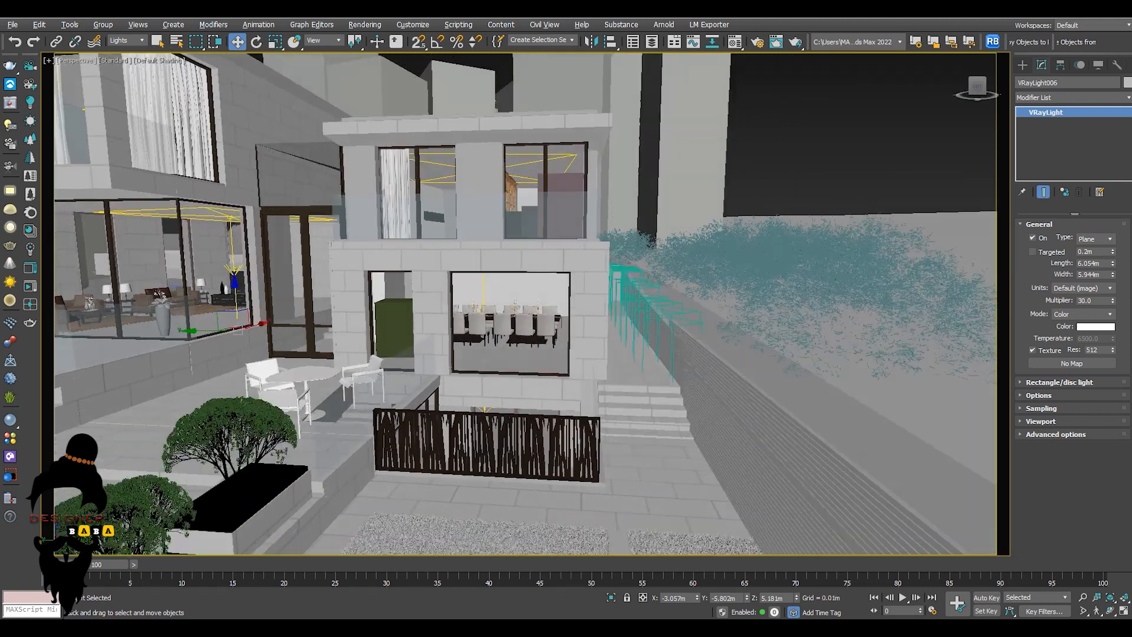
middle_click_drag(506, 315, 501, 271, "alt")
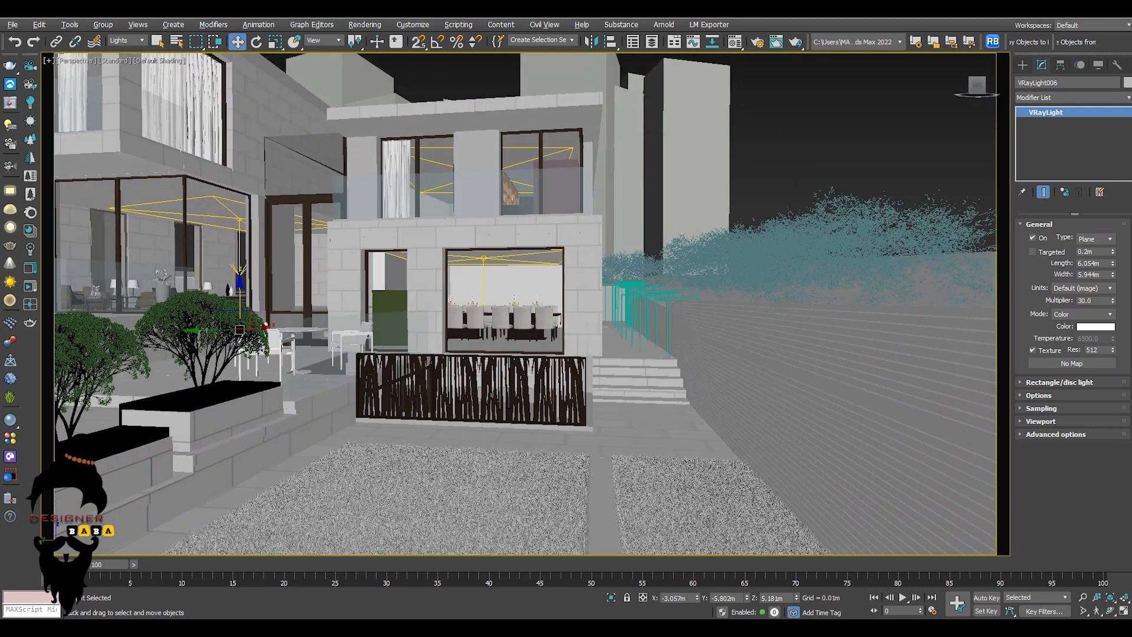
scroll(501, 271, "up", 6)
scroll(501, 271, "up", 3)
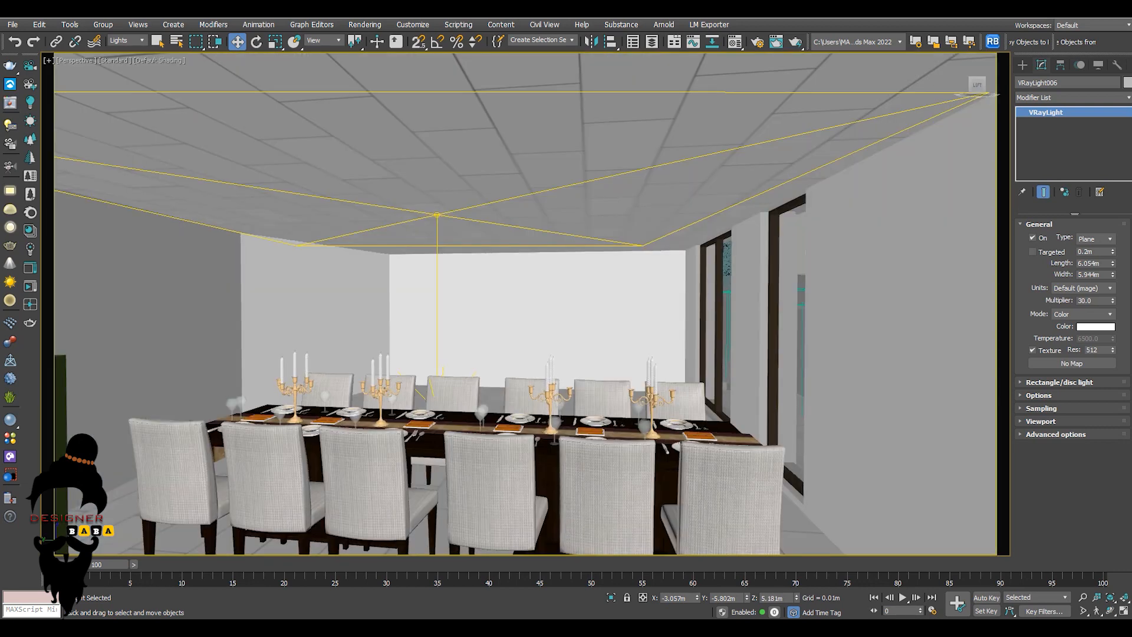
scroll(491, 340, "up", 4)
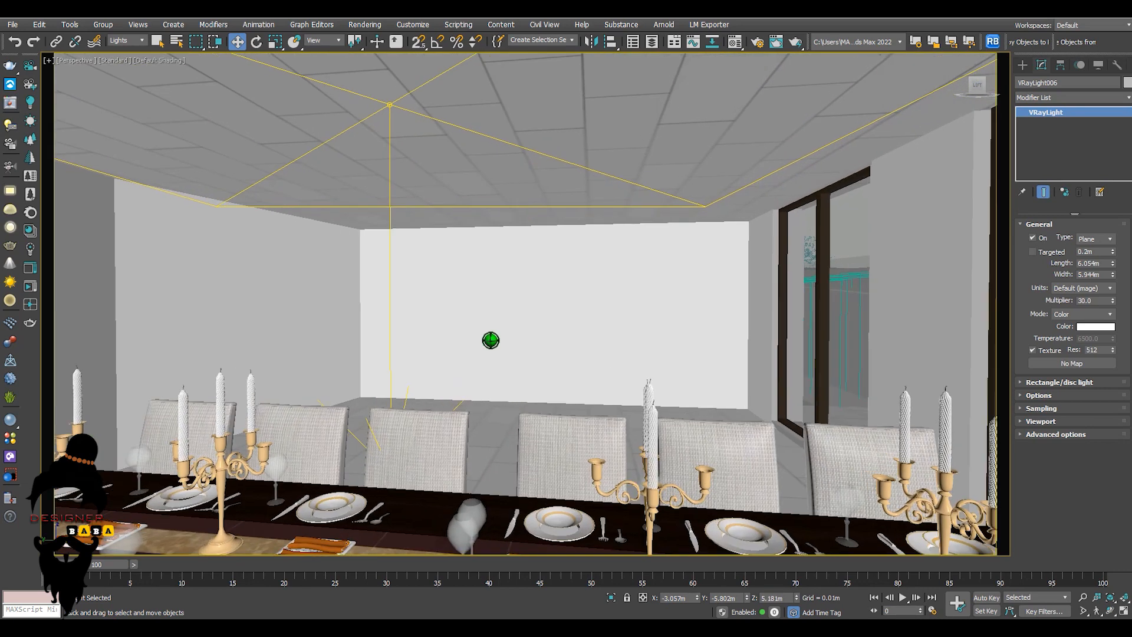
scroll(507, 313, "up", 4)
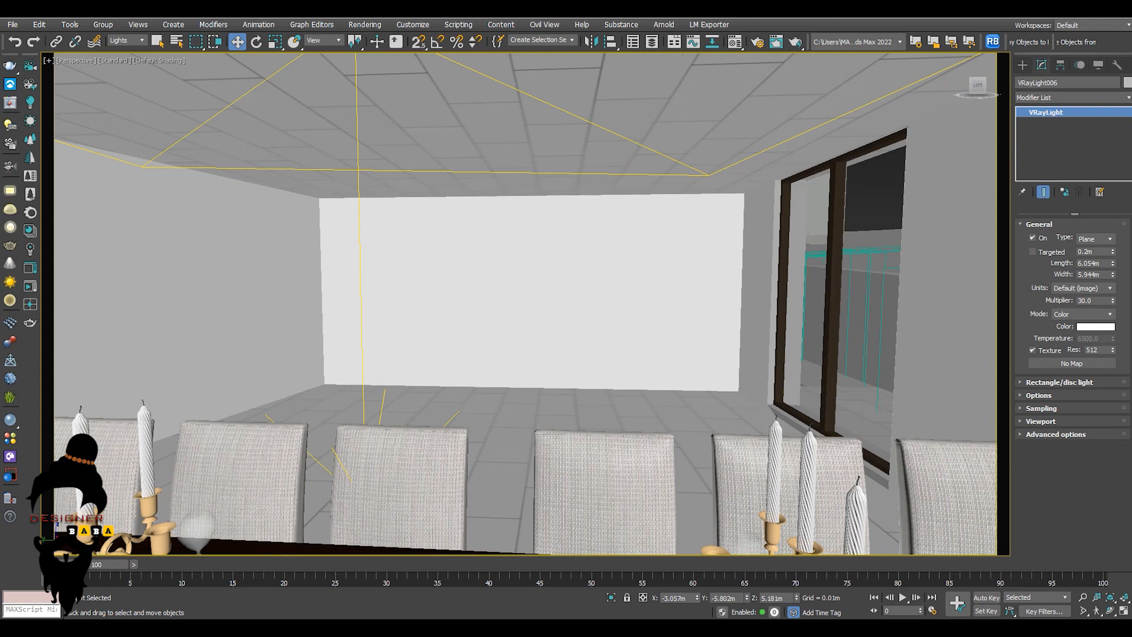
right_click(512, 308)
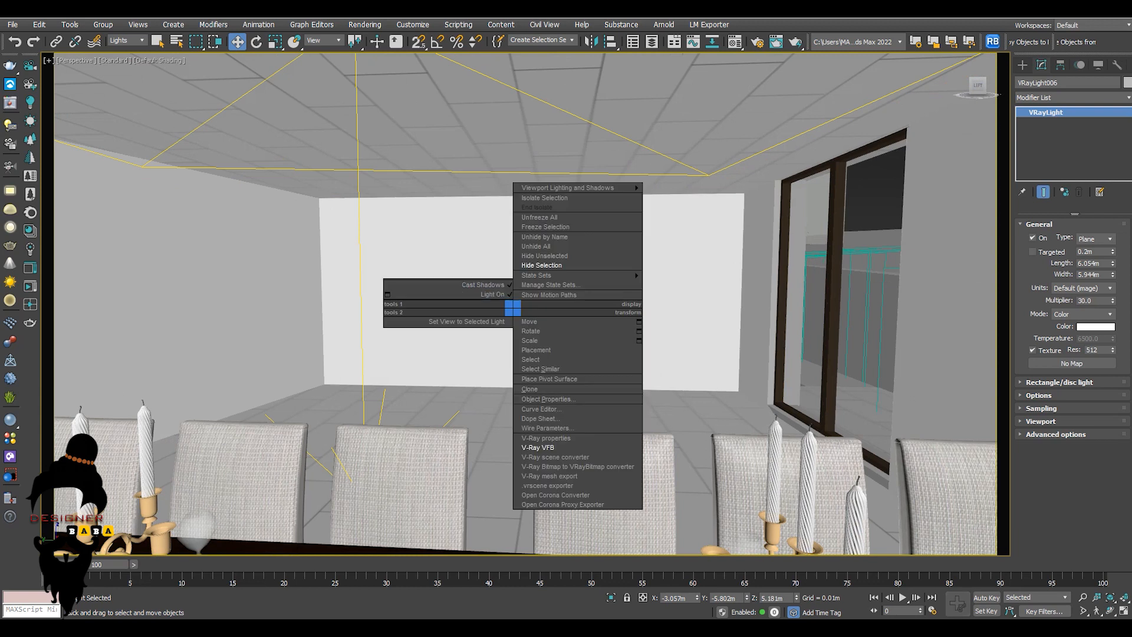
left_click(126, 40)
left_click(118, 47)
left_click(445, 333)
key("alt+q")
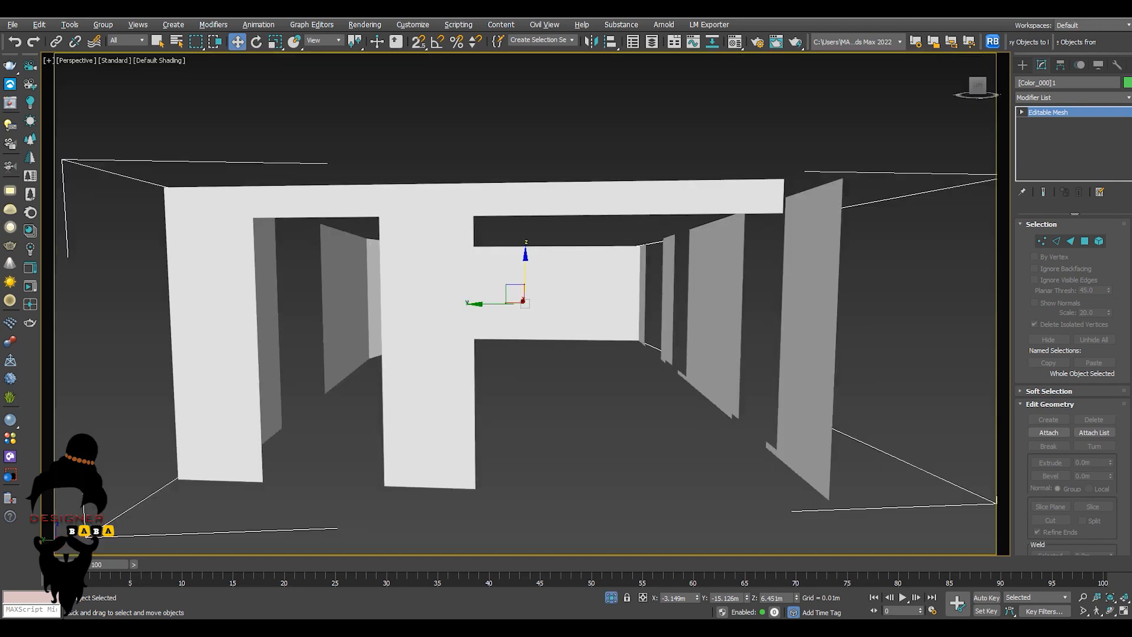
In the Front view, create a targeted VRayIES light aimed straight down from the top edge of the isolated walls.
middle_click_drag(525, 330, 501, 419, "alt")
key("alt+w")
right_click(731, 201)
key("alt+w")
key("z")
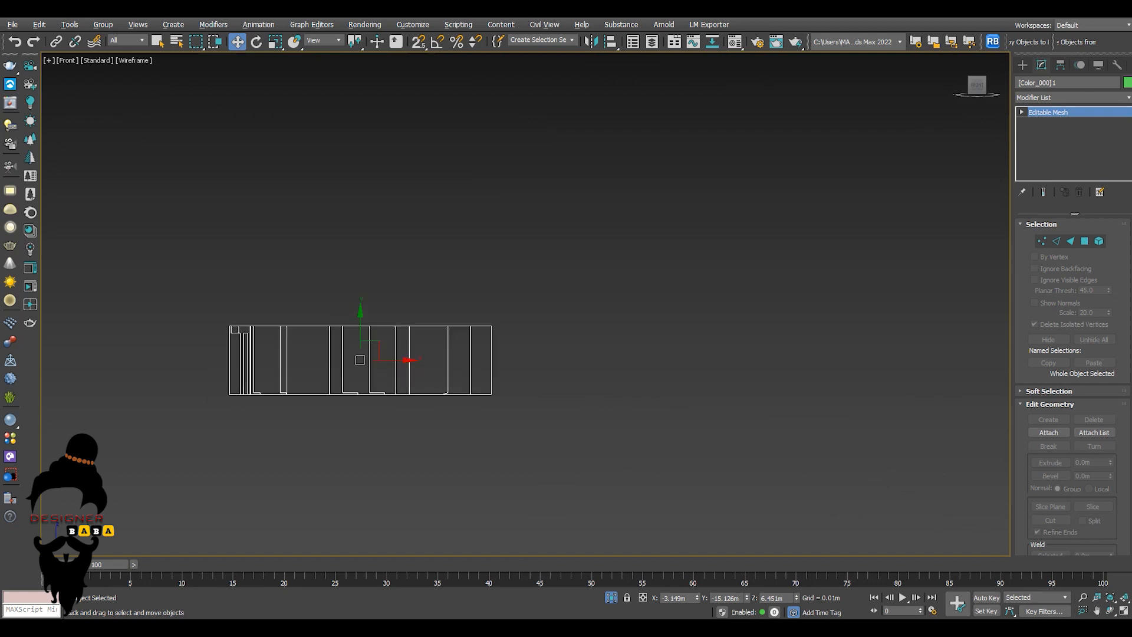
left_click(1022, 64)
left_click(1043, 158)
scroll(426, 320, "up", 3)
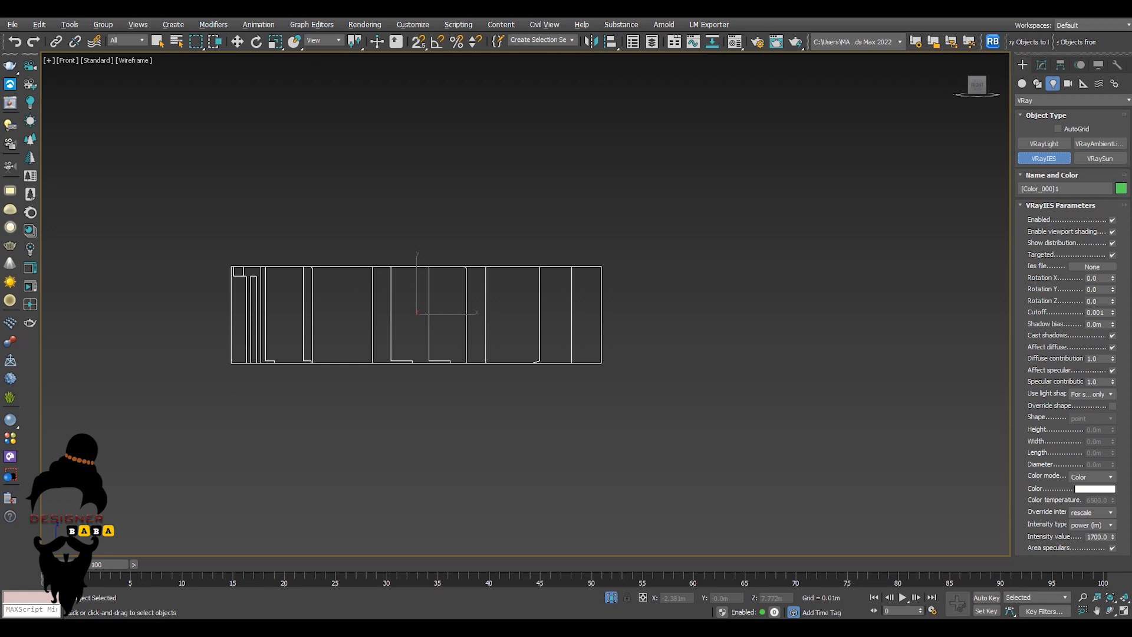
left_click_drag(442, 270, 441, 292)
left_click_drag(442, 338, 442, 339)
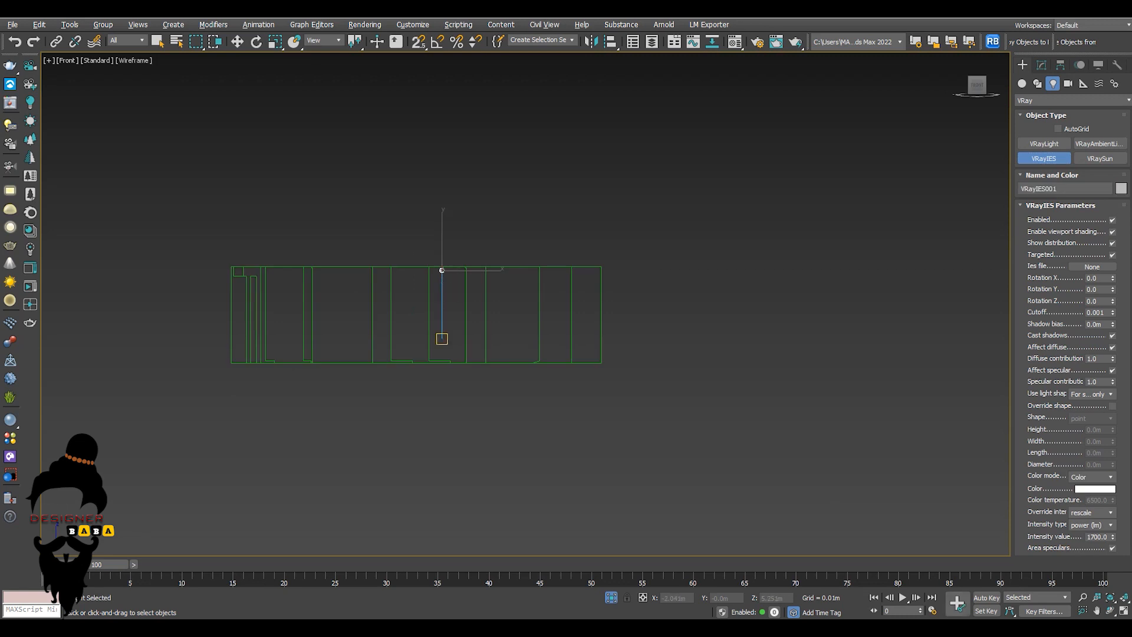
Move the IES light and its target into the dining room in the Top view, and exit isolation to check it in Perspective.
key("w")
key("alt+w")
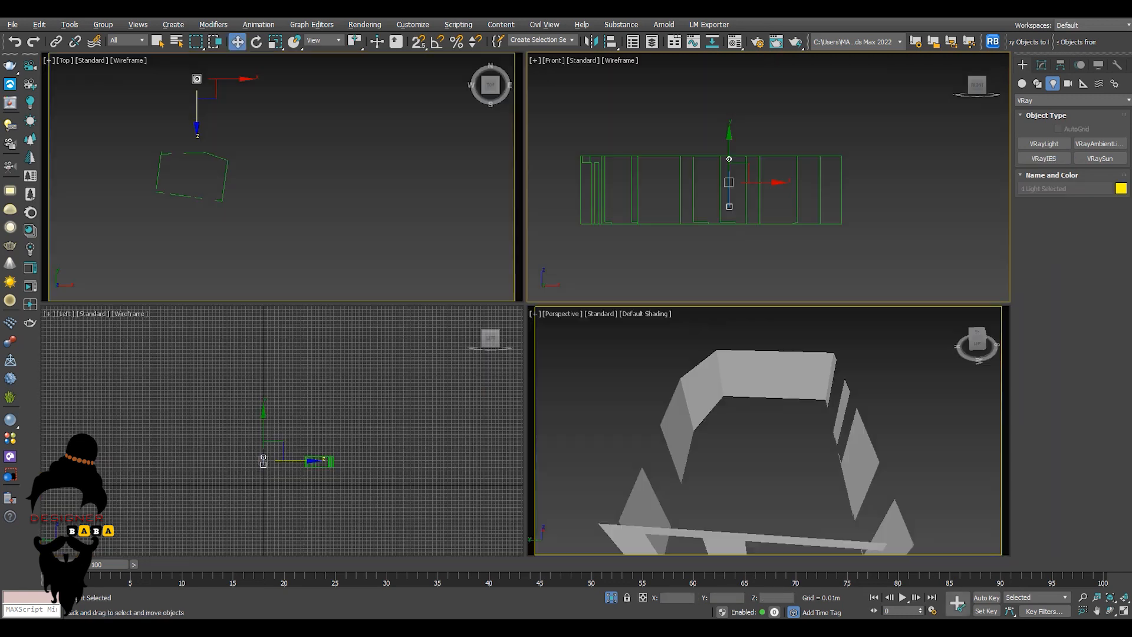
key("alt+w")
left_click_drag(353, 105, 353, 262)
key("alt+q")
key("alt+w")
right_click(774, 371)
key("alt+w")
middle_click_drag(525, 330, 368, 325, "alt")
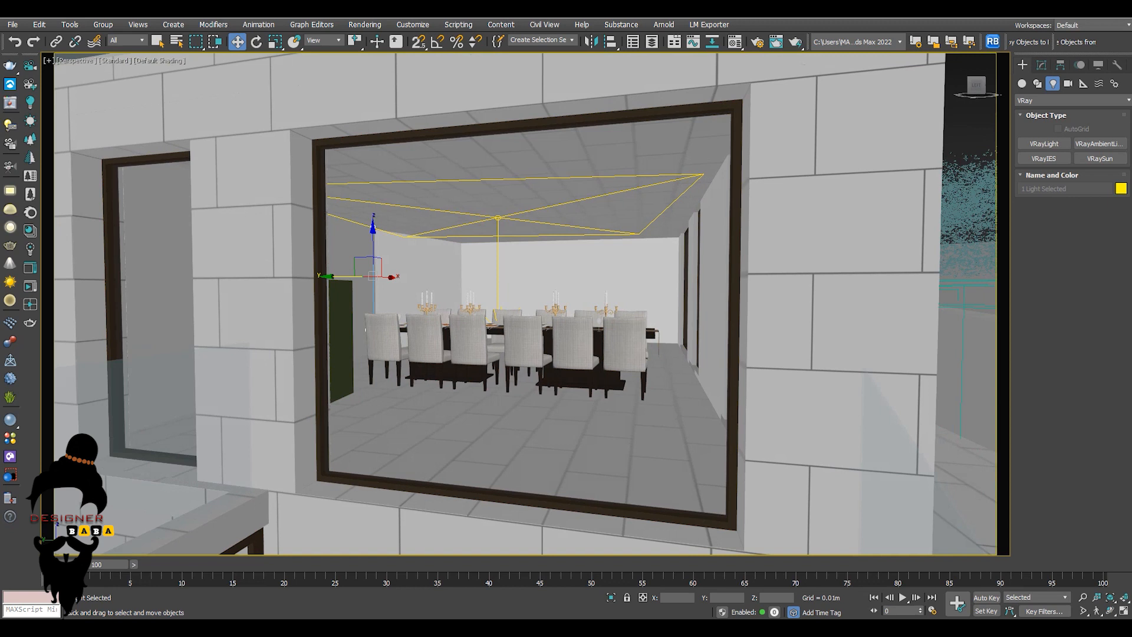
Move the IES light and its target across the dining room to the back wall behind the dining table.
left_click_drag(373, 275, 460, 275)
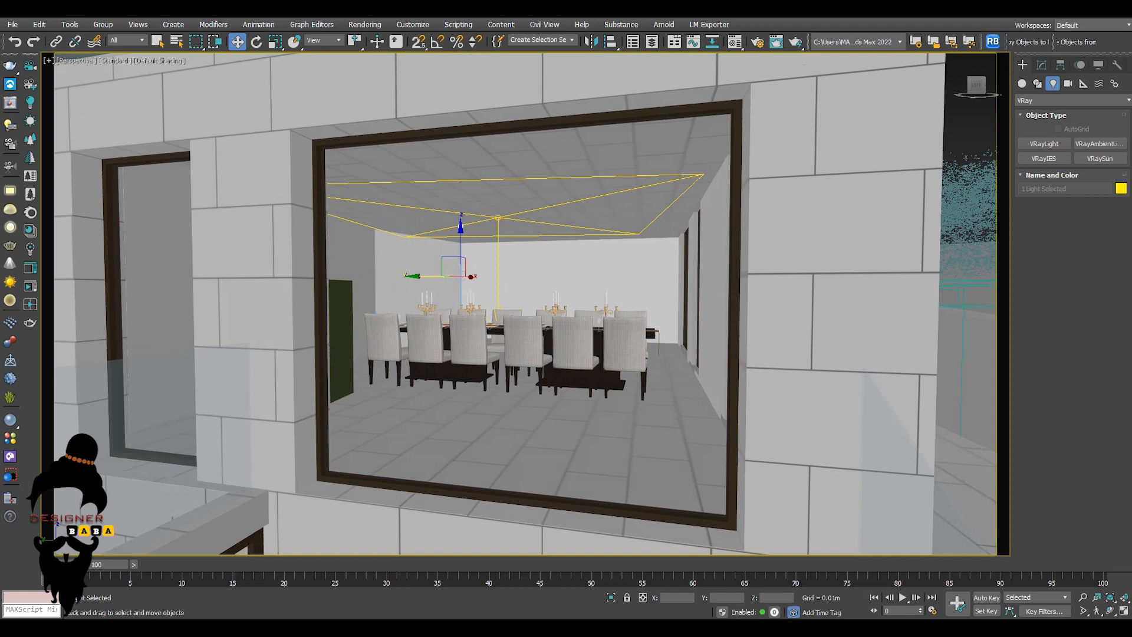
scroll(460, 275, "up", 3)
scroll(457, 277, "up", 5)
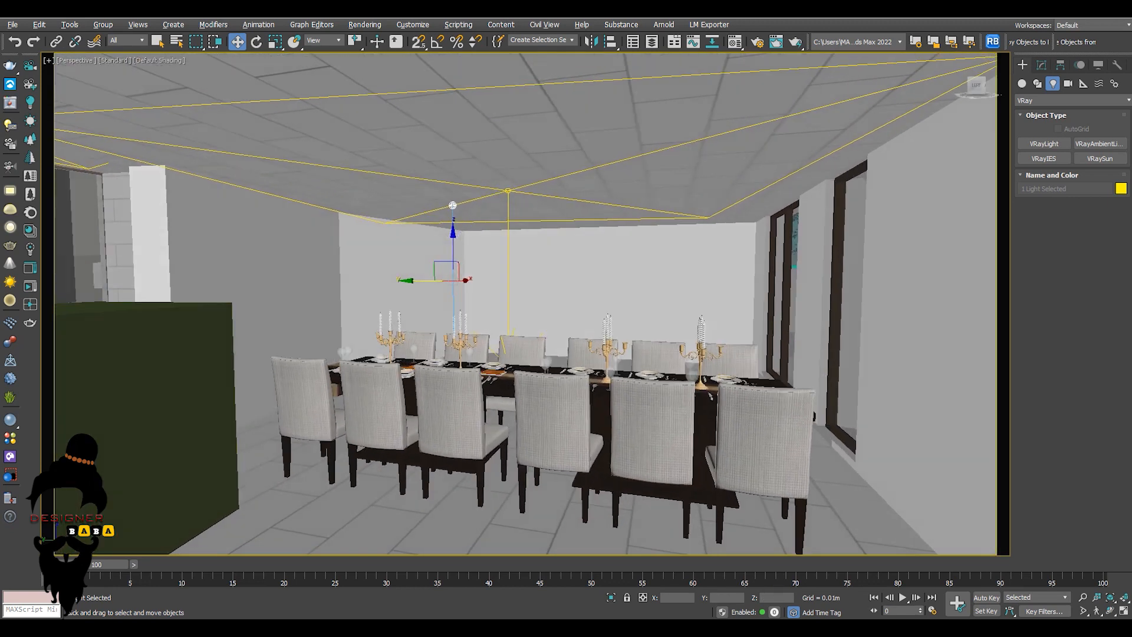
scroll(453, 277, "down", 5)
scroll(453, 277, "up", 5)
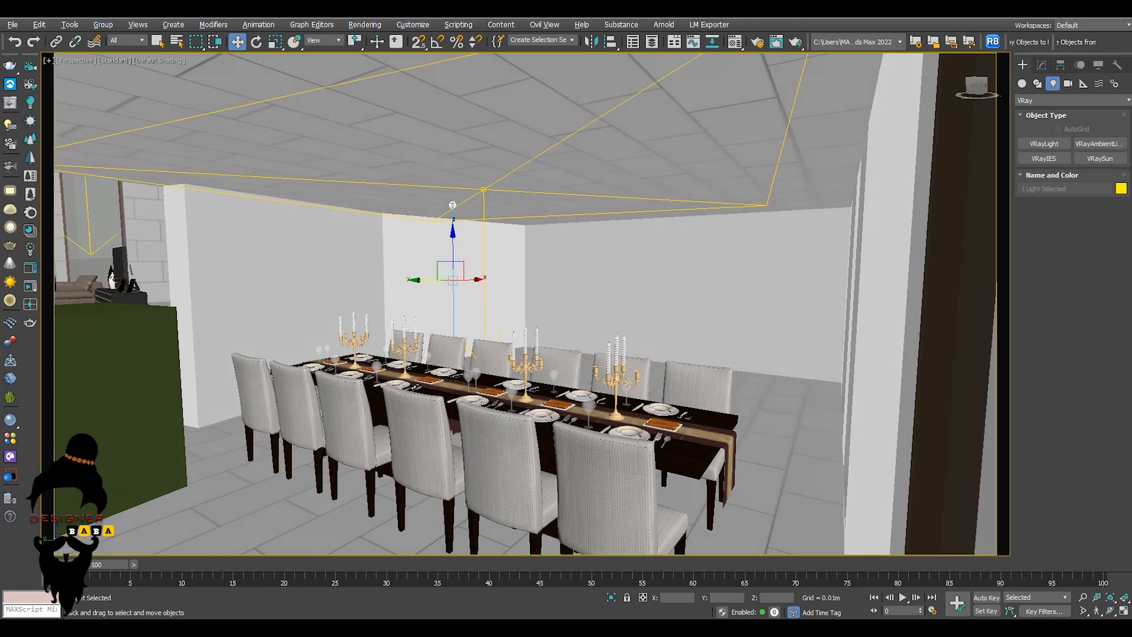
scroll(466, 290, "up", 3)
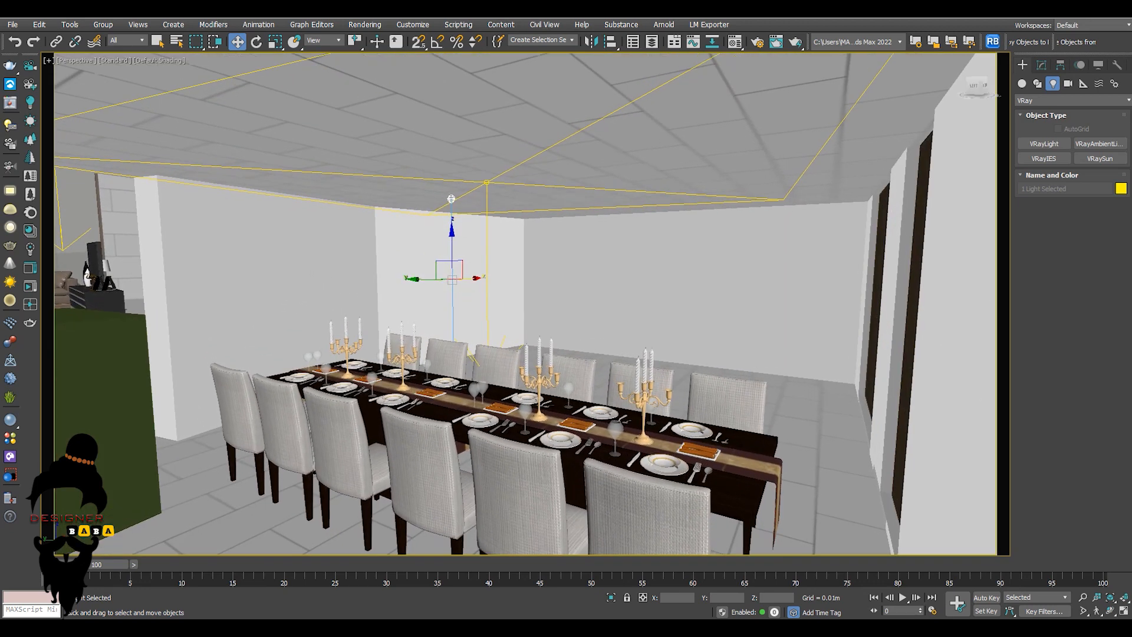
left_click_drag(451, 276, 565, 269)
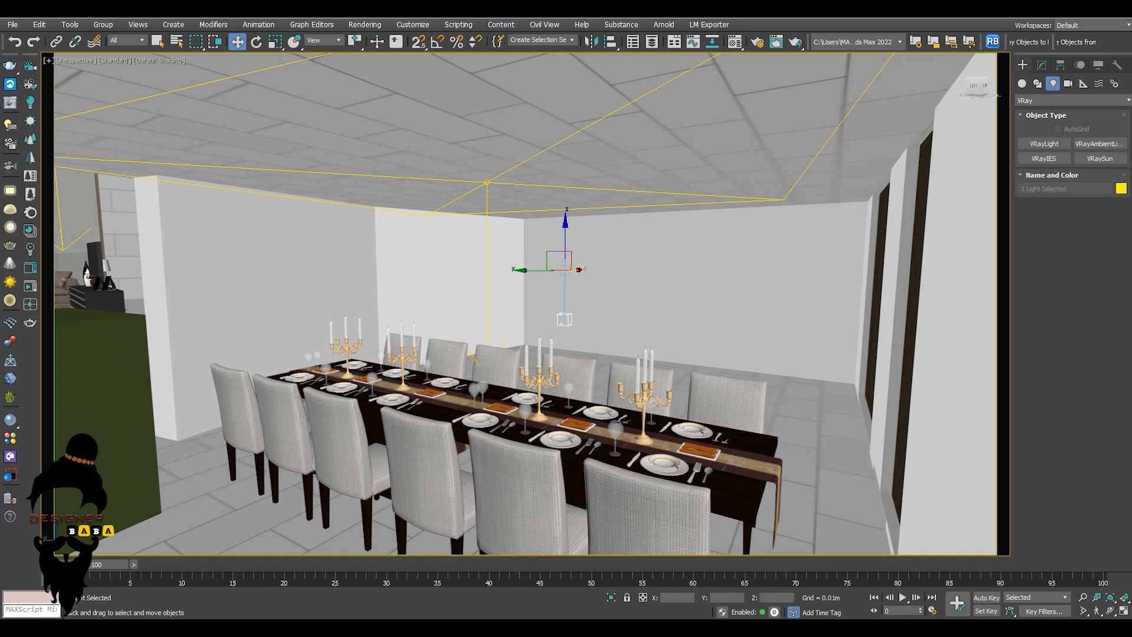
Load the 055 IES profile from the "Youtube Exterior lighting And rendering" folder into the dining room's VRayIES light.
left_click(565, 222)
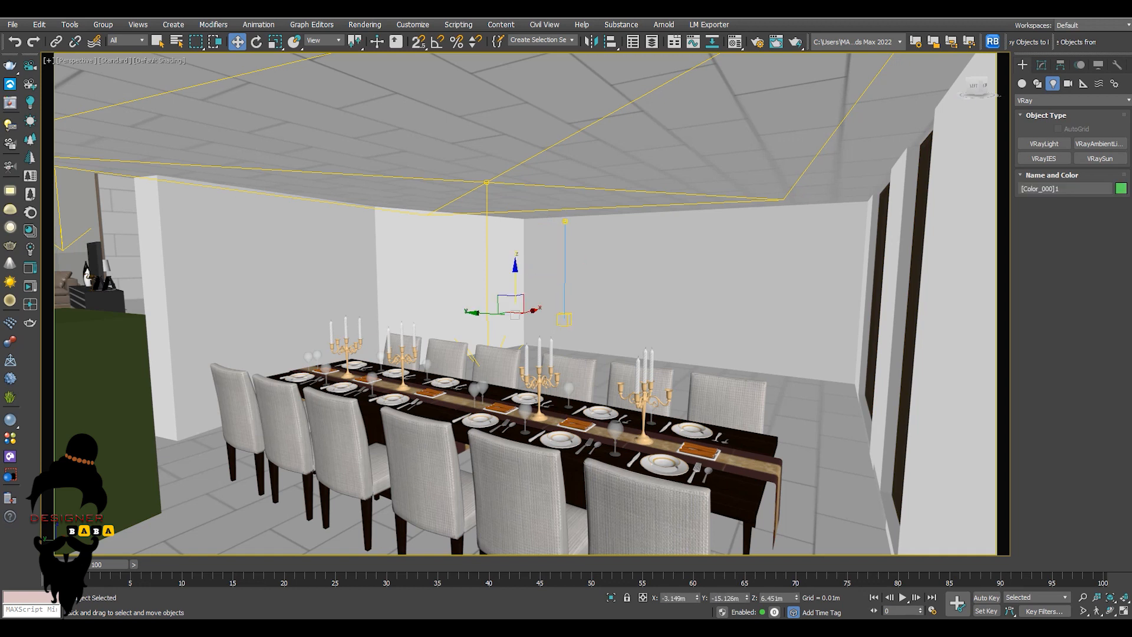
left_click(1041, 65)
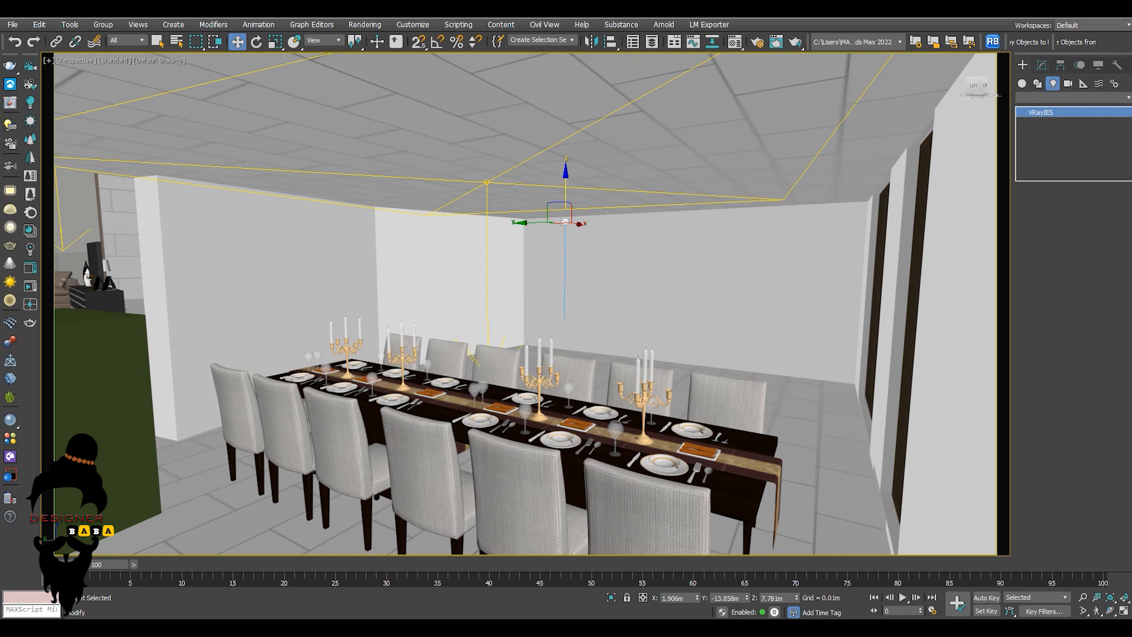
left_click(1092, 285)
double_click(268, 187)
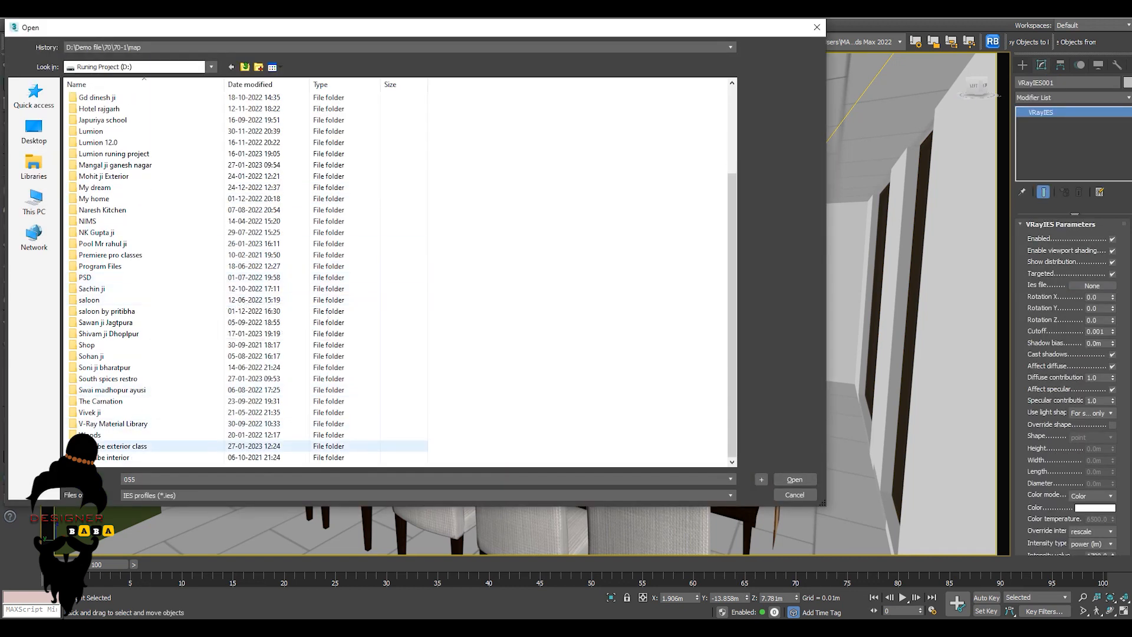
double_click(118, 446)
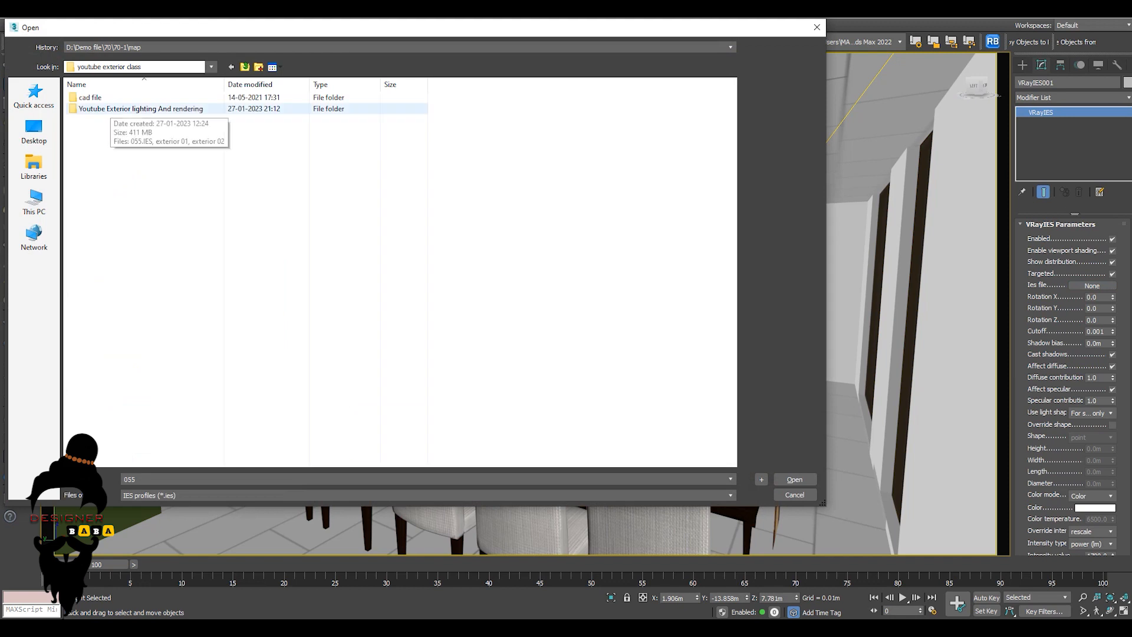
double_click(117, 108)
left_click(106, 98)
key("Return")
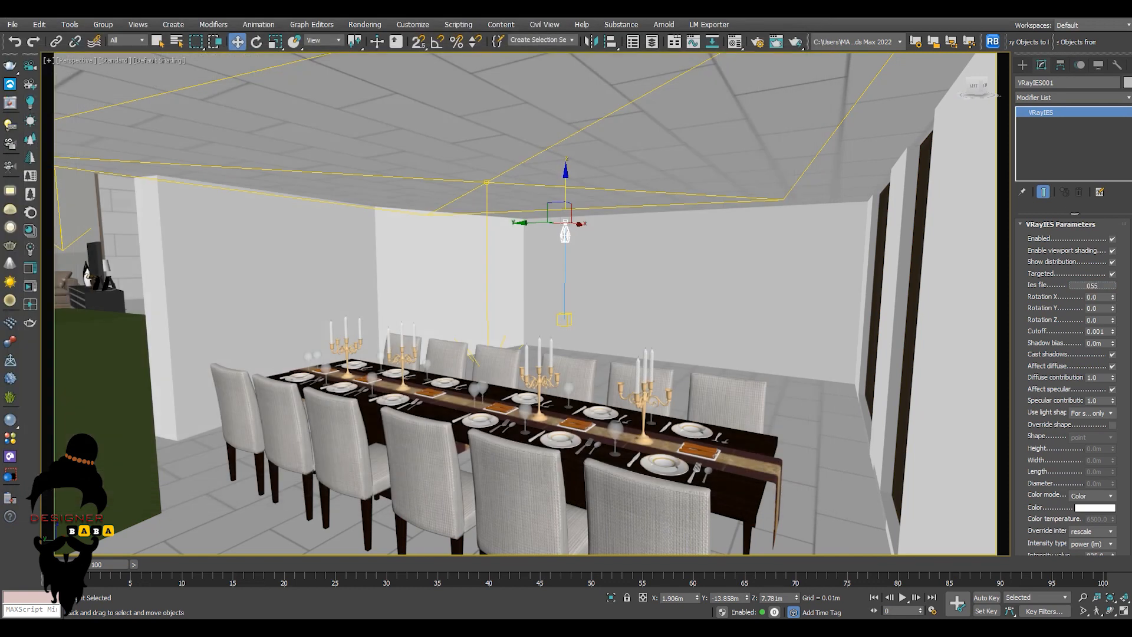
Clone the IES light and target as instances in a row along the back wall, and delete the surplus ones beyond the third.
left_click(564, 281)
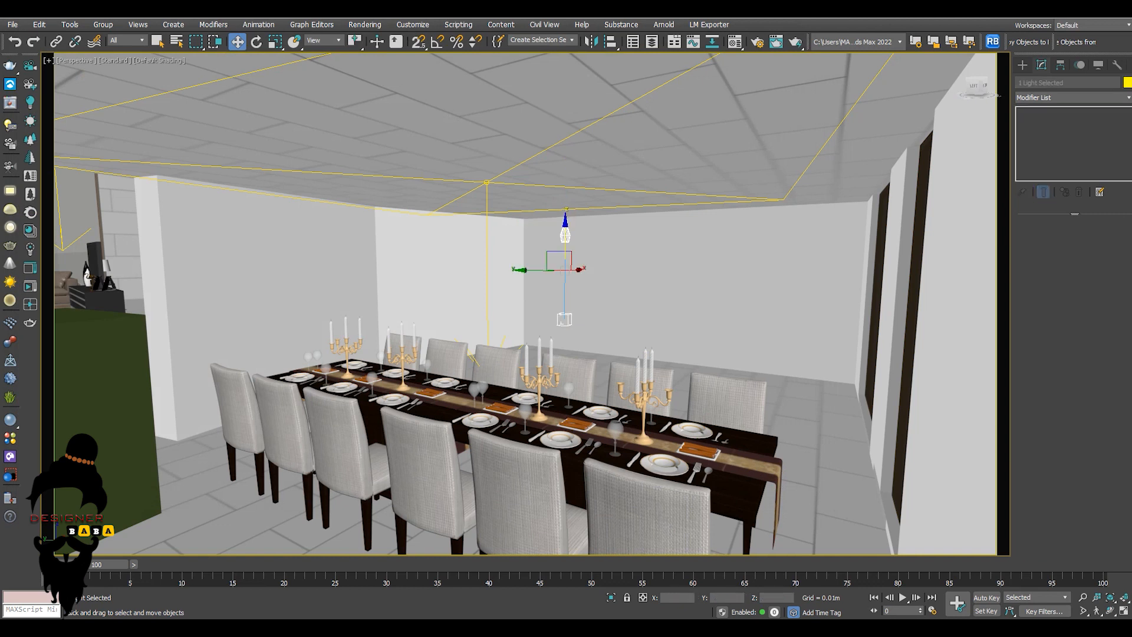
left_click_drag(575, 269, 628, 269, "shift")
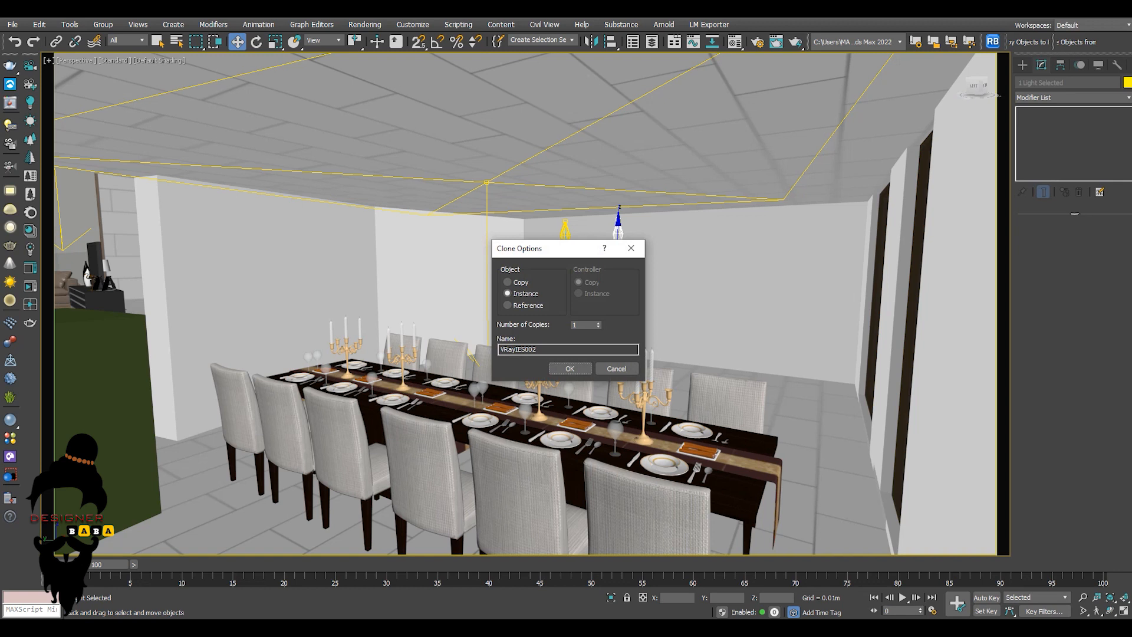
key("Return")
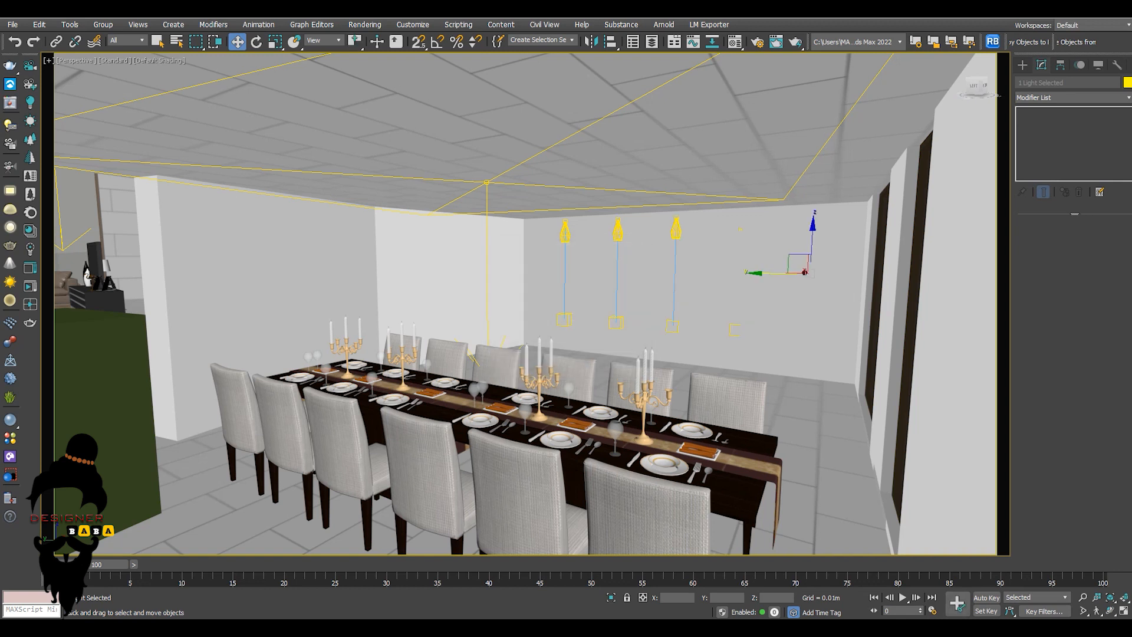
key("Delete")
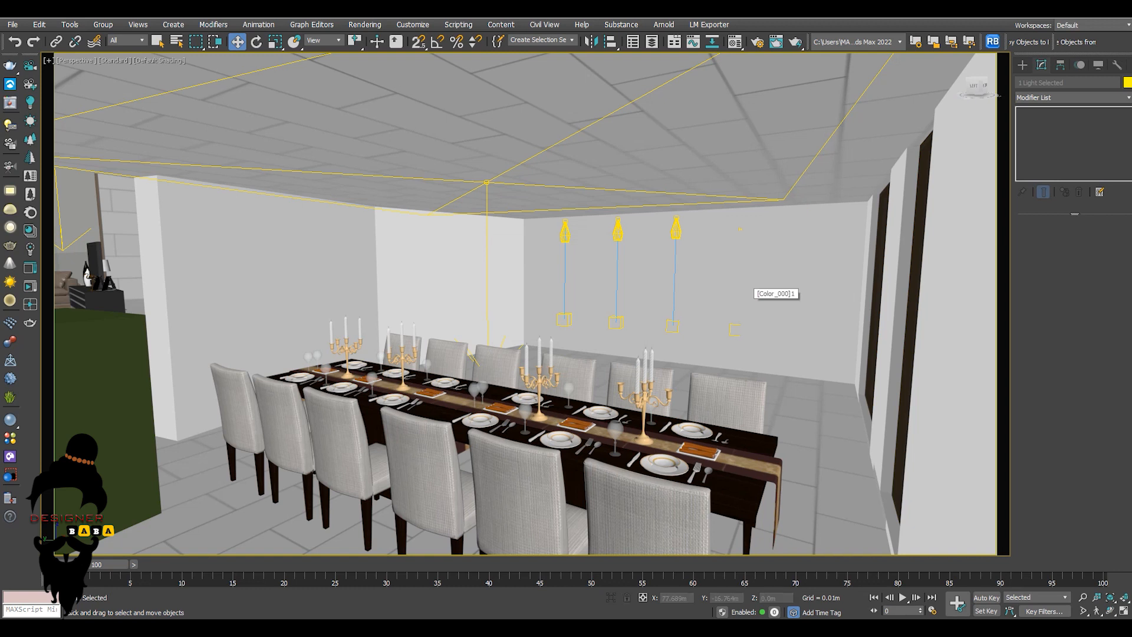
left_click(734, 329)
key("Delete")
Add a fourth instance of the IES light and its target at the end of the dining room's row.
left_click(676, 229)
left_click(564, 319, "ctrl")
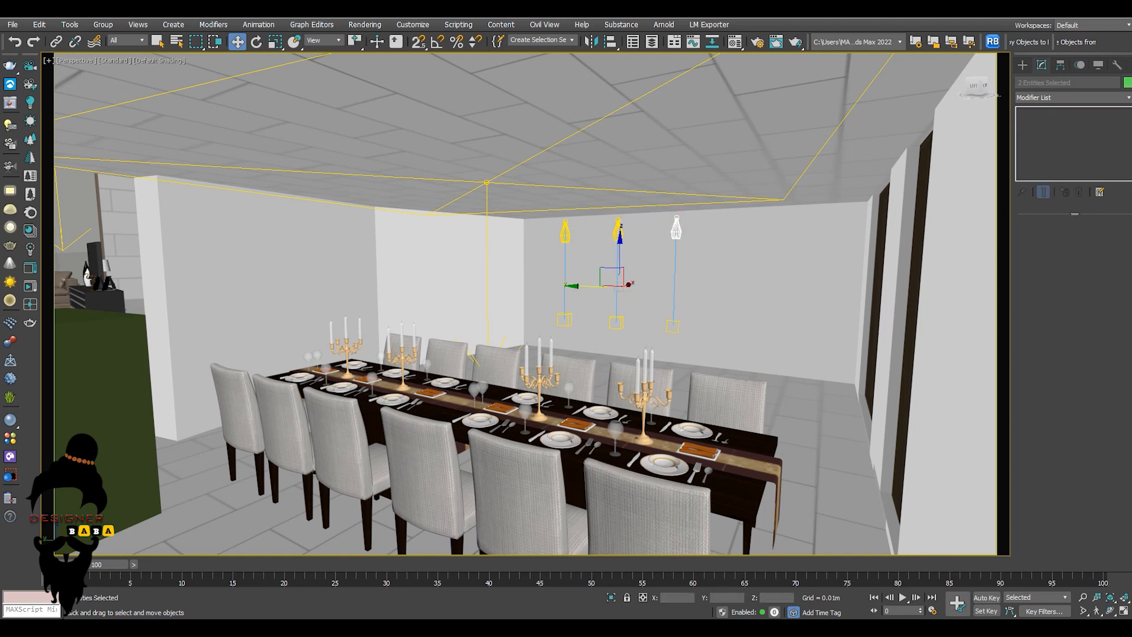
scroll(707, 318, "up", 5)
left_click(611, 345)
left_click(617, 112, "ctrl")
middle_click_drag(613, 235, 696, 283, "alt")
left_click_drag(590, 229, 690, 223, "shift")
key("Return")
middle_click_drag(707, 265, 748, 274, "alt")
scroll(615, 272, "down", 8)
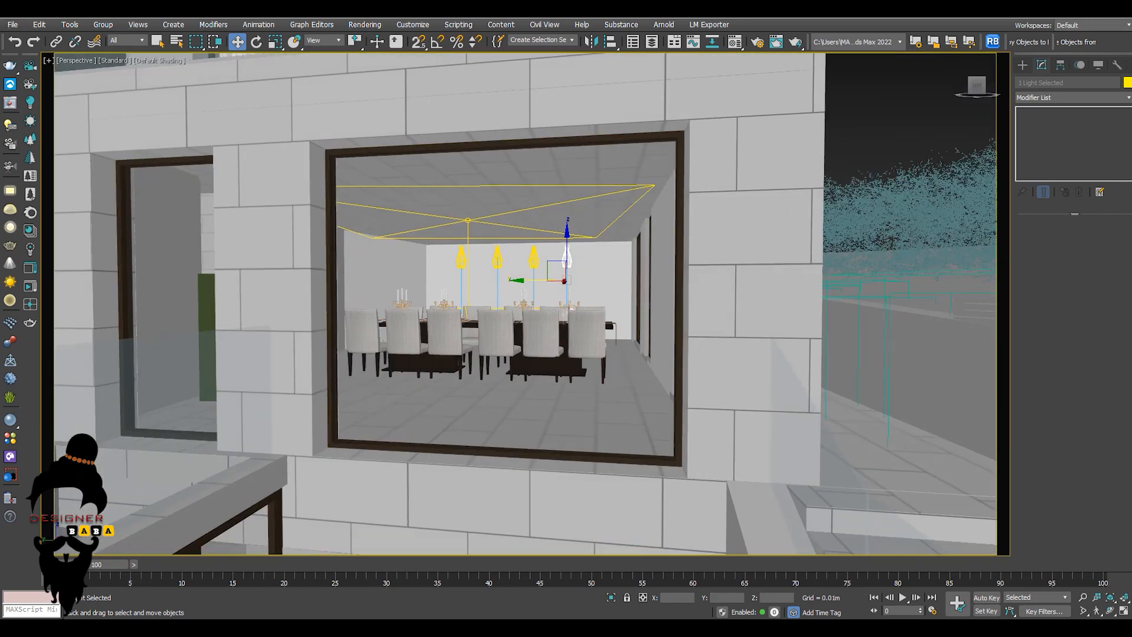
Copy an IES light with its target to the living room's stone wall, and clone another farther along between the windows.
left_click_drag(531, 254, 189, 244, "shift")
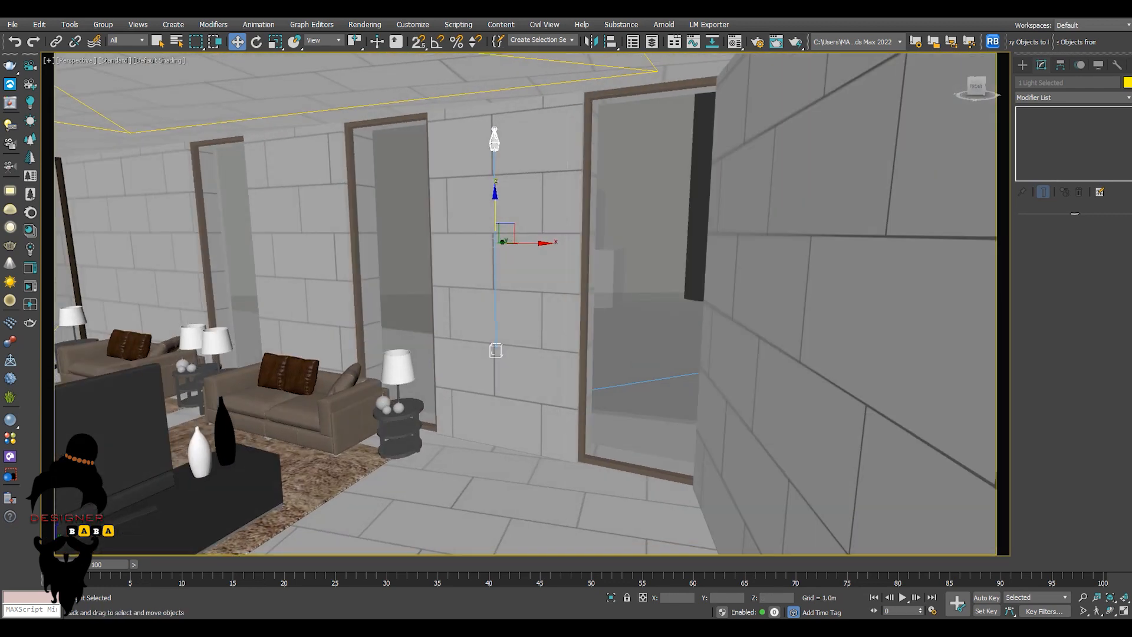
left_click_drag(502, 242, 303, 240, "shift")
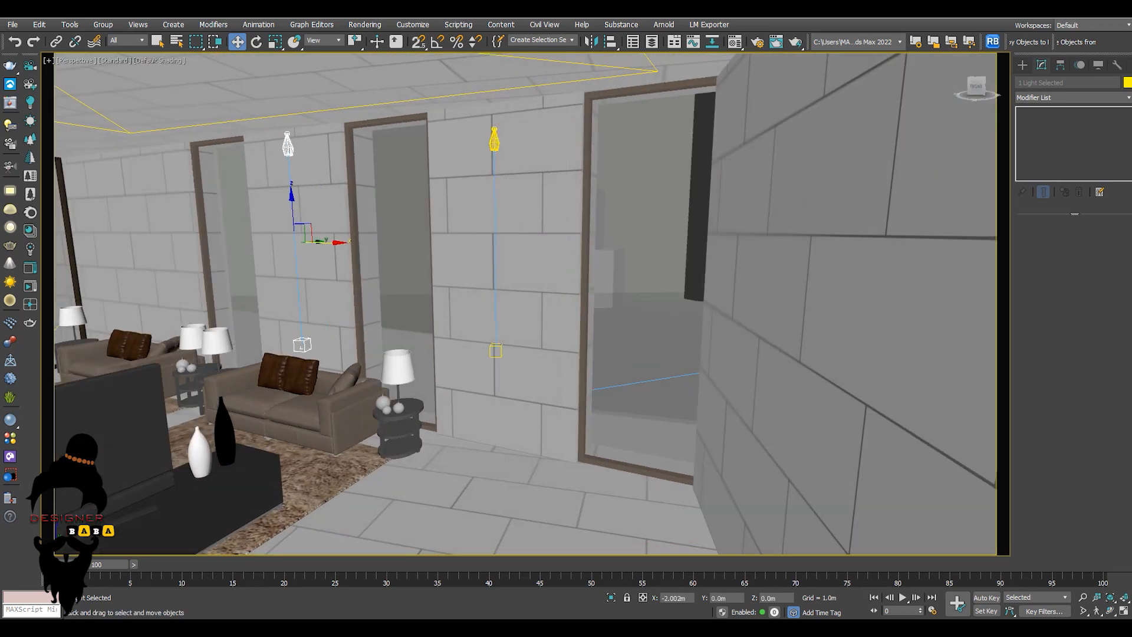
key("Return")
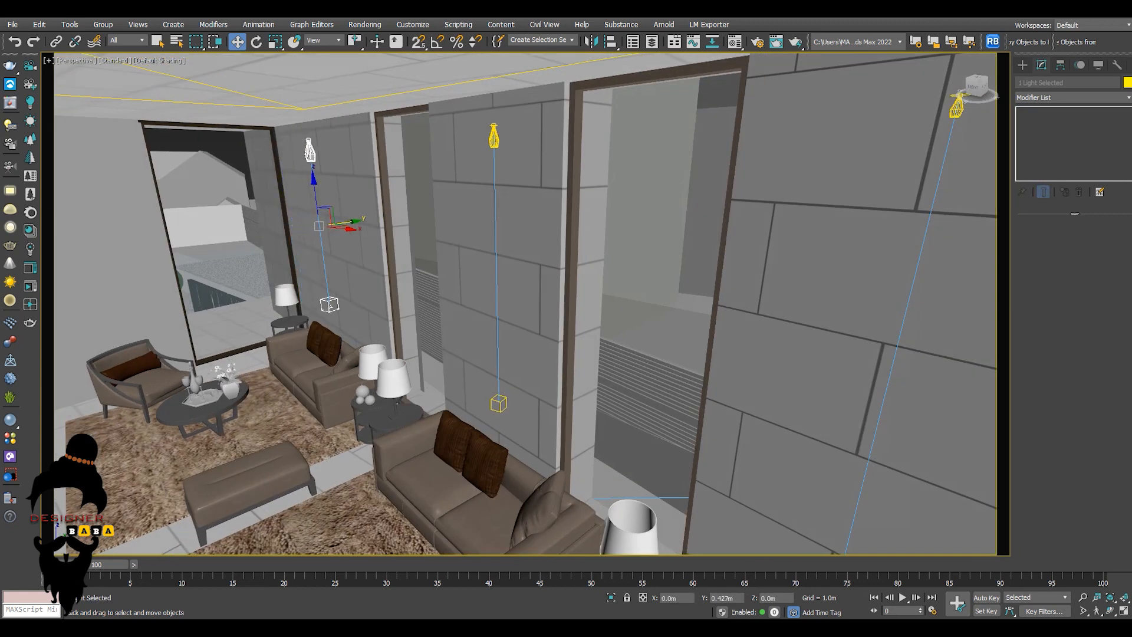
mouse_move(348, 223)
left_mouse_down()
mouse_move(364, 221)
mouse_move(351, 223)
left_mouse_up()
middle_click_drag(352, 222, 625, 230, "alt")
scroll(525, 304, "down", 4)
middle_click_drag(525, 303, 410, 197, "alt")
scroll(448, 303, "down", 5)
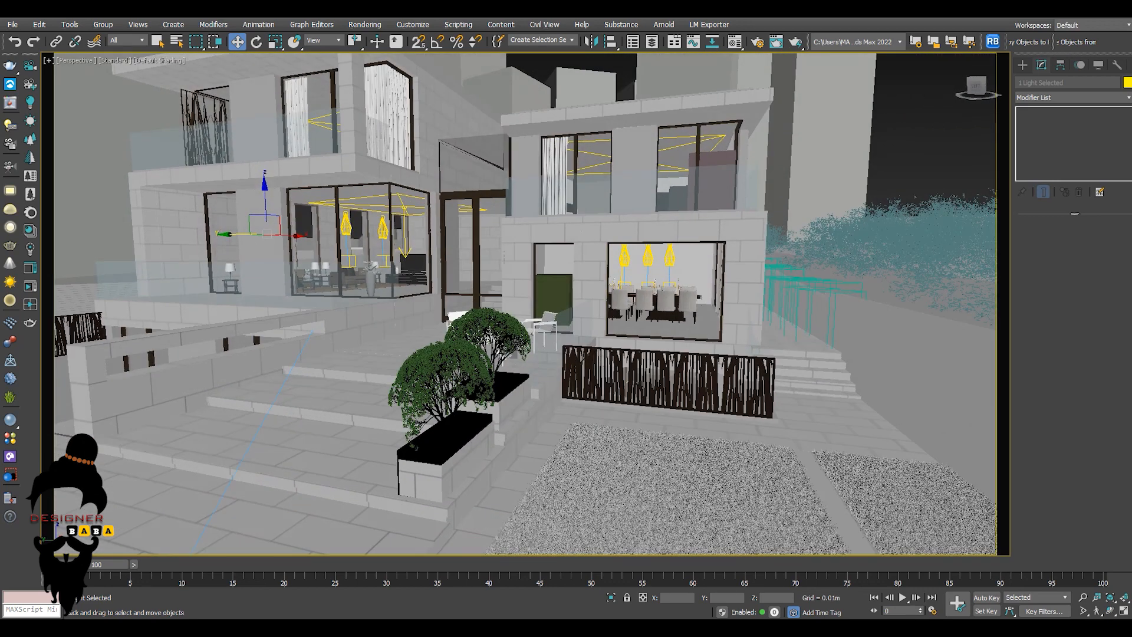
Switch to the V-Ray camera view and start a test render in the V-Ray Frame Buffer.
key("c")
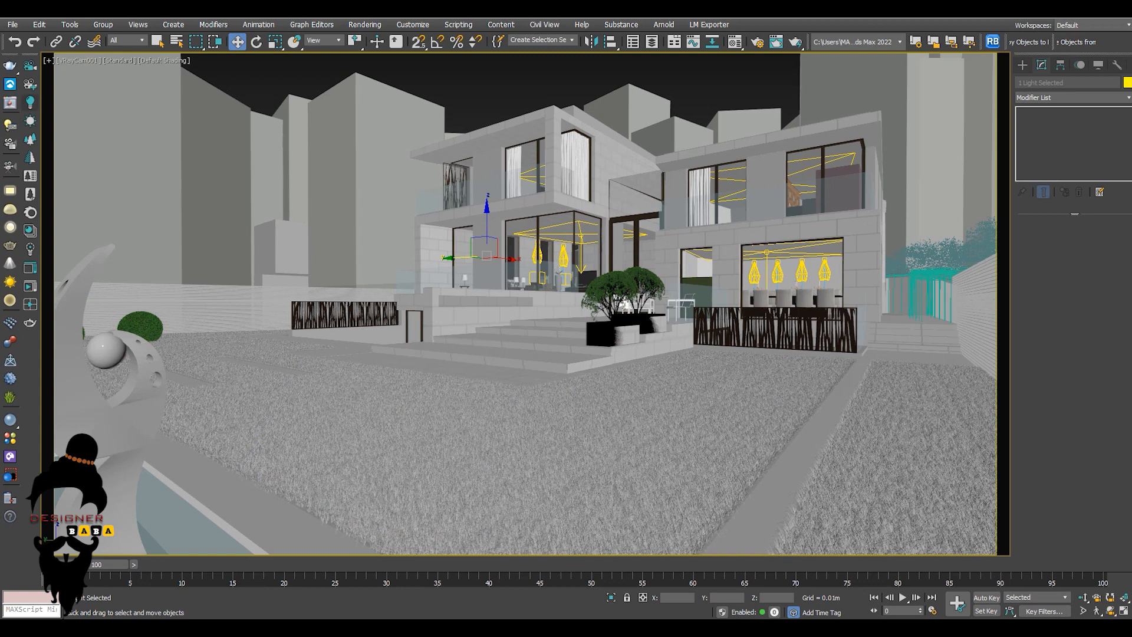
key("shift+q")
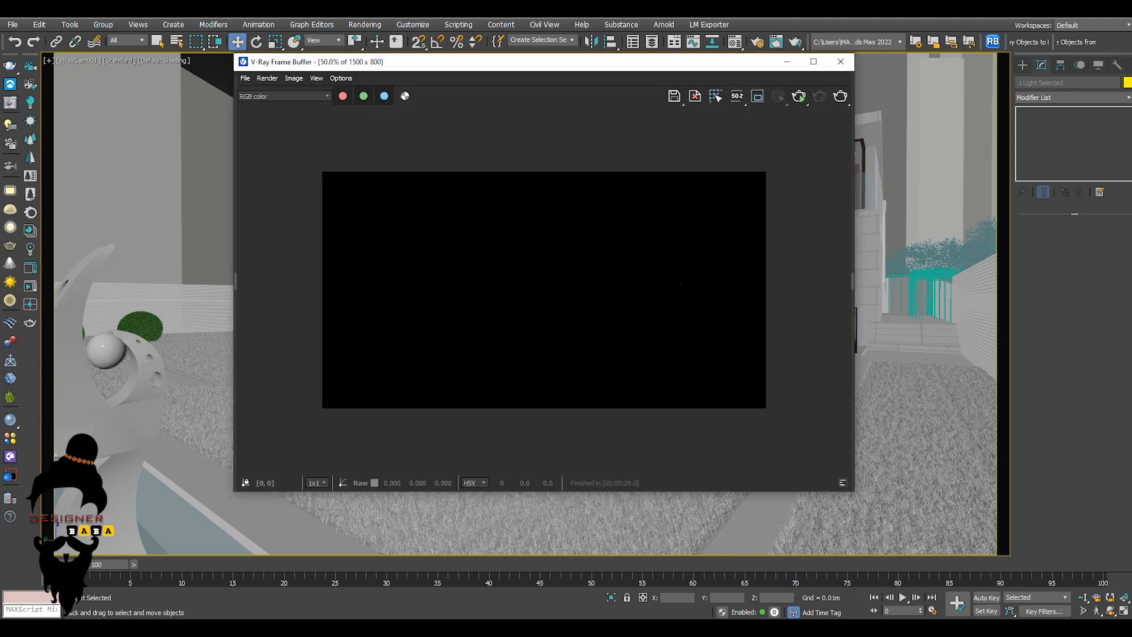
left_click(840, 96)
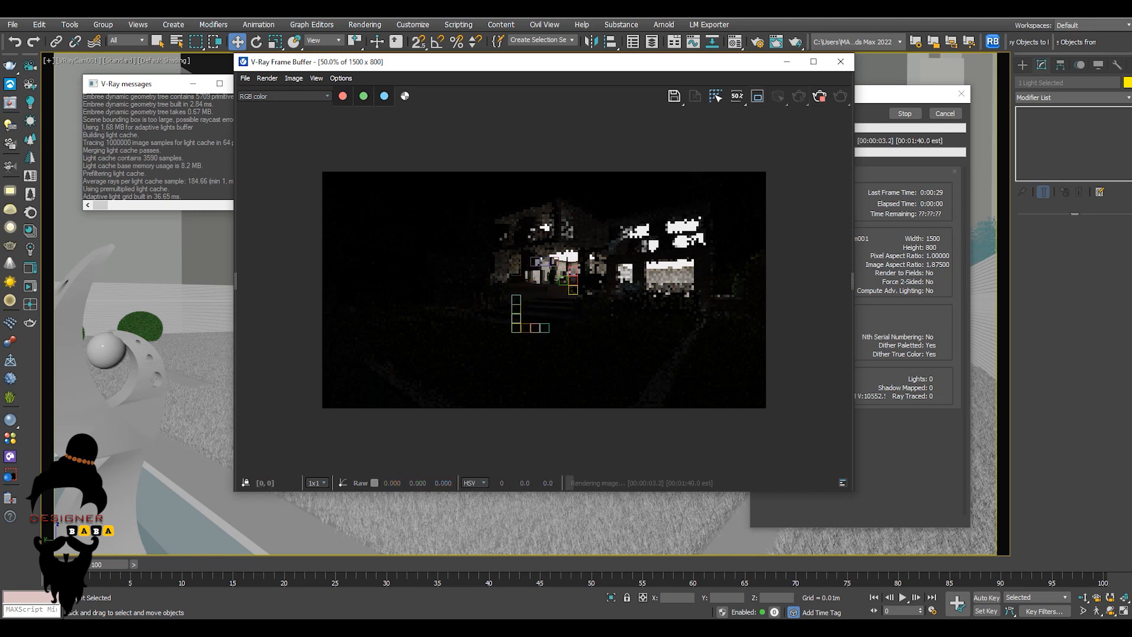
Render only a region of about 244 by 366 pixels around the dining room wing and inspect the result up close.
left_click(757, 96)
left_click(757, 96)
left_click_drag(637, 197, 709, 305)
left_click(840, 96)
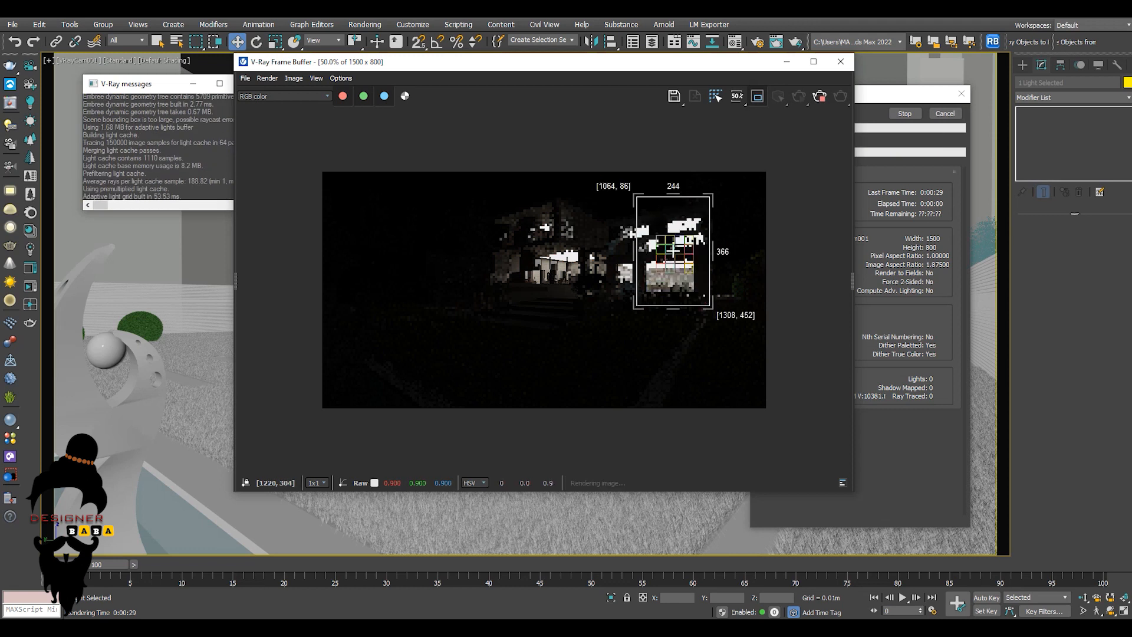
scroll(679, 289, "up", 1)
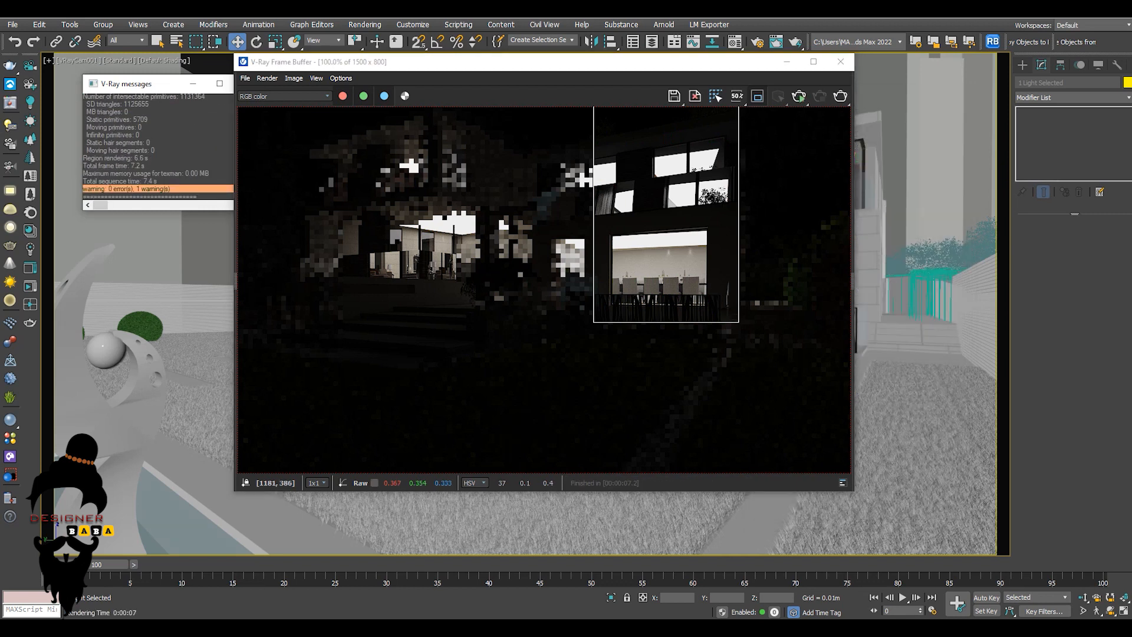
scroll(687, 201, "up", 1)
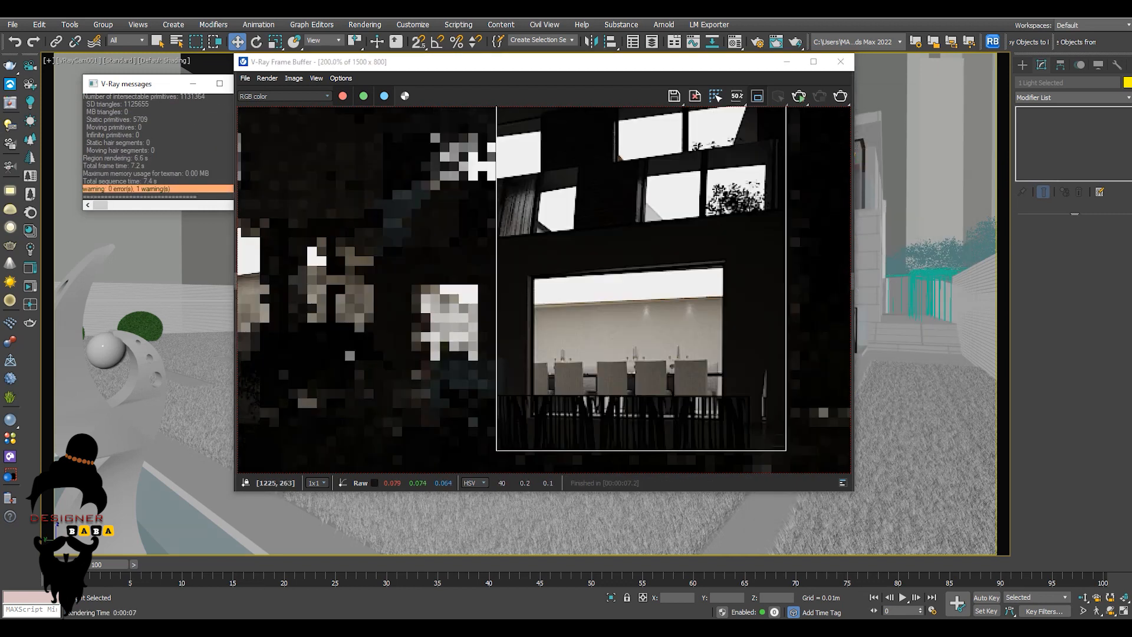
Place the frame buffer beside the villa view, limit selection to Lights, and select the dining room's ceiling plane light.
left_click_drag(722, 66, 476, 129)
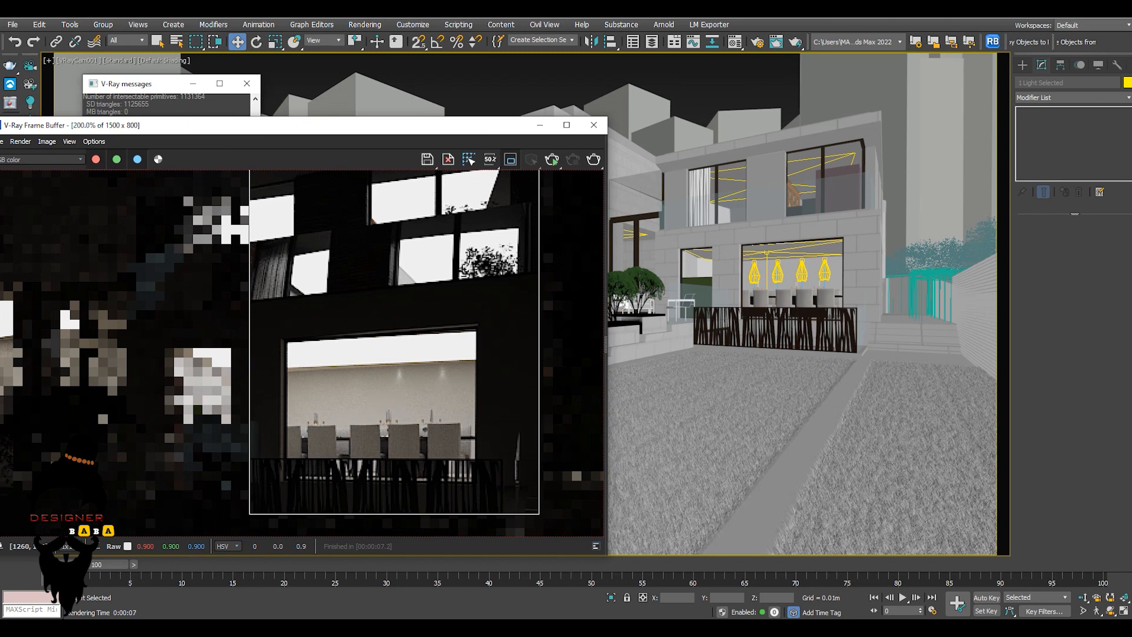
left_click(789, 271)
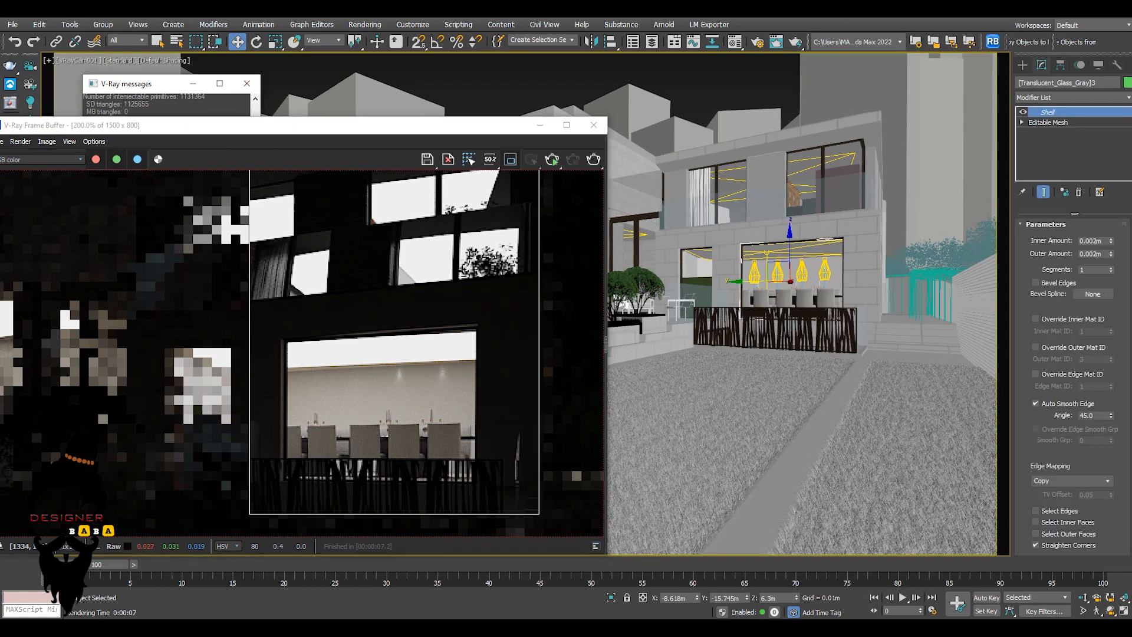
left_click(127, 40)
left_click(116, 73)
left_click(767, 254)
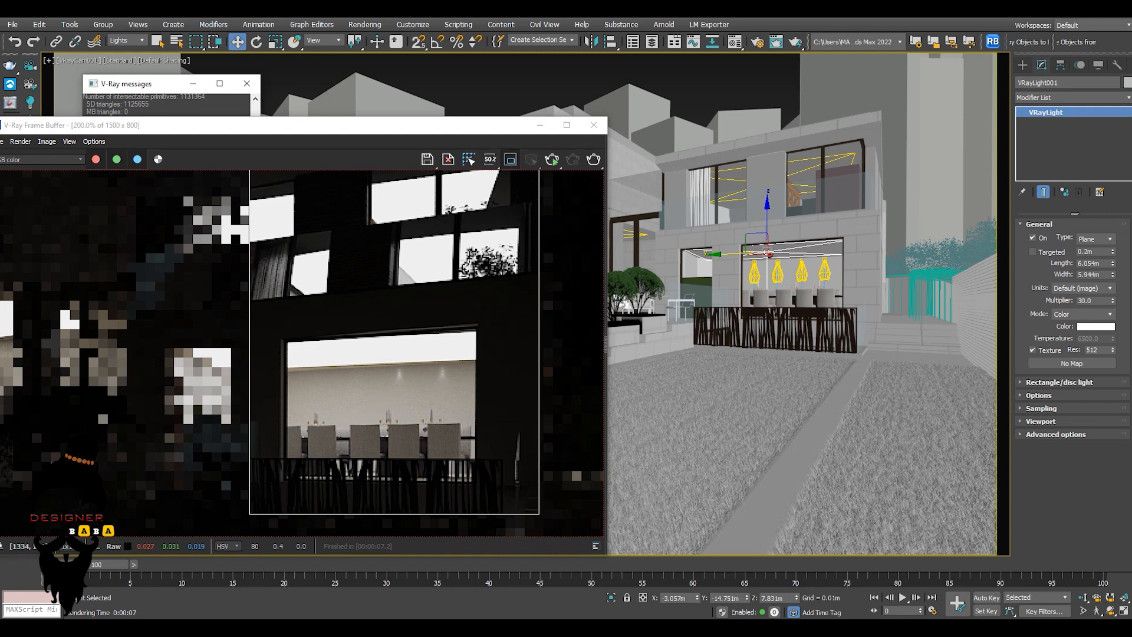
Set the plane light's color to a warm yellow (255, 197, 105) and test-render a smaller region over the dining window.
left_click(1095, 325)
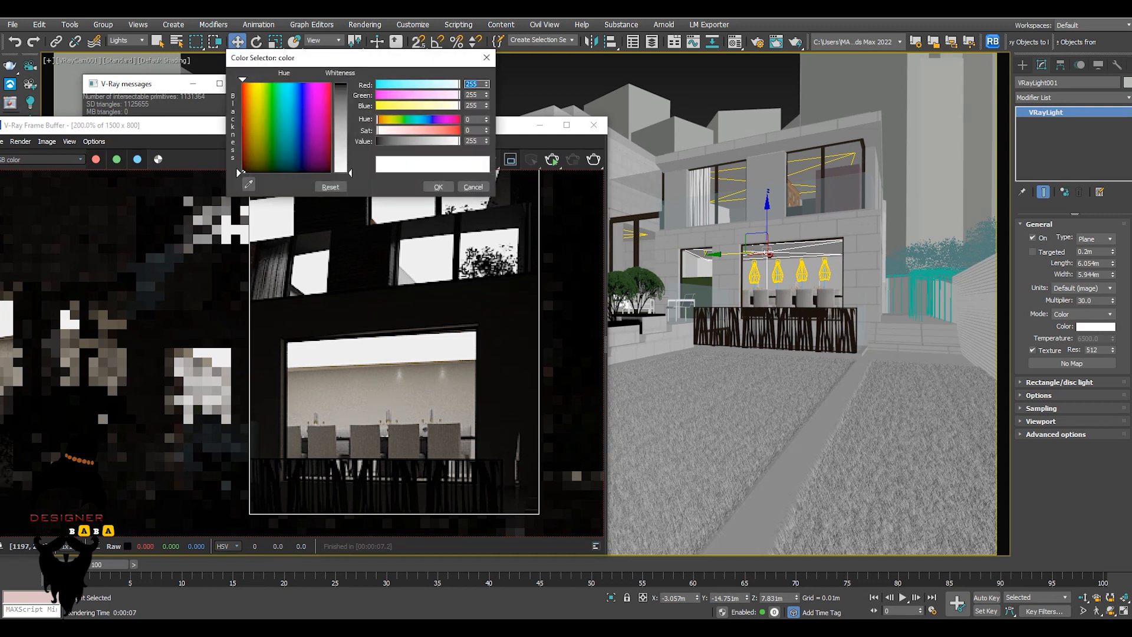
left_click(251, 82)
left_click_drag(350, 173, 350, 145)
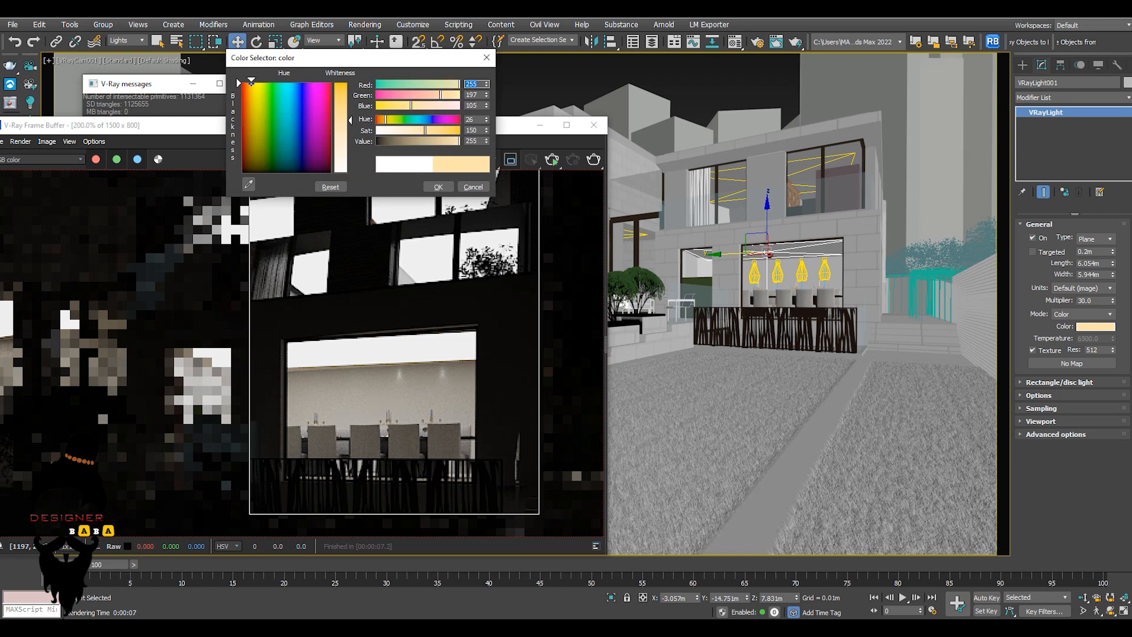
left_click(438, 187)
left_click_drag(359, 298, 479, 495)
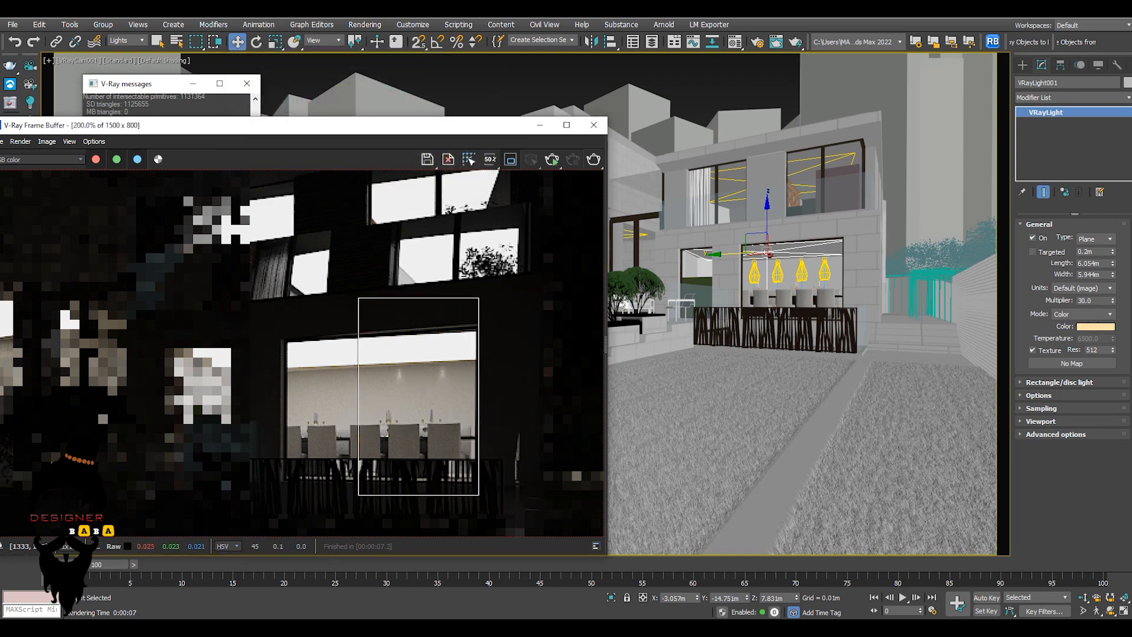
left_click(593, 159)
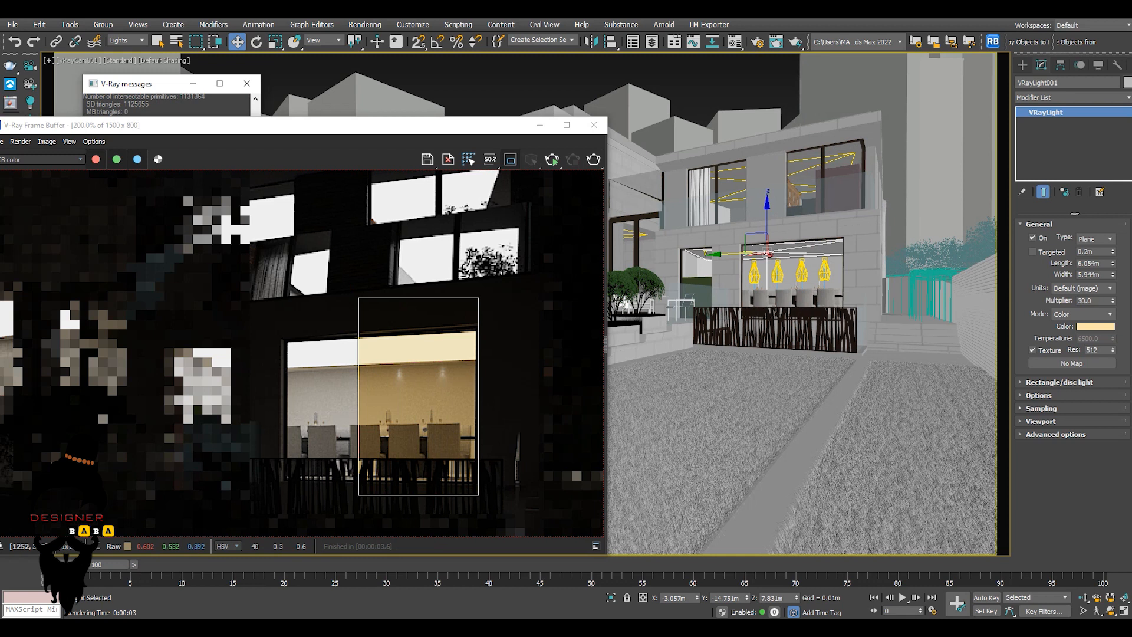
Make the dining room's plane light invisible and render the dining window region again.
left_click(1038, 394)
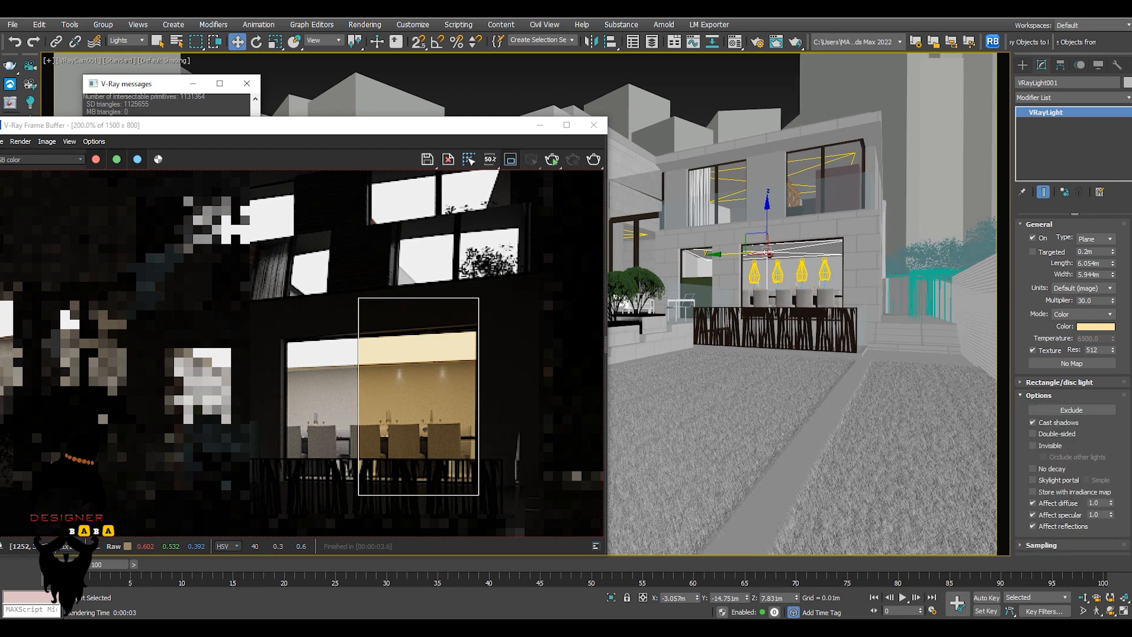
left_click(1032, 445)
left_click(594, 159)
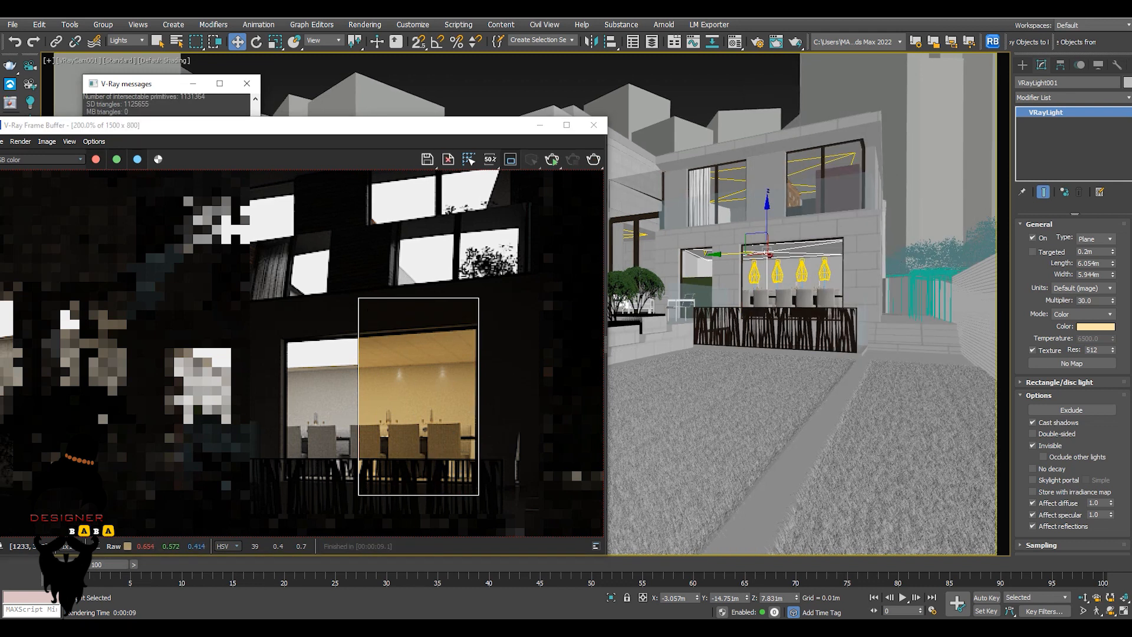
Set the color of the dining room's IES light nearest the outer wall to warm (255, 215, 151) and test-render a small region around it.
scroll(448, 396, "down", 1)
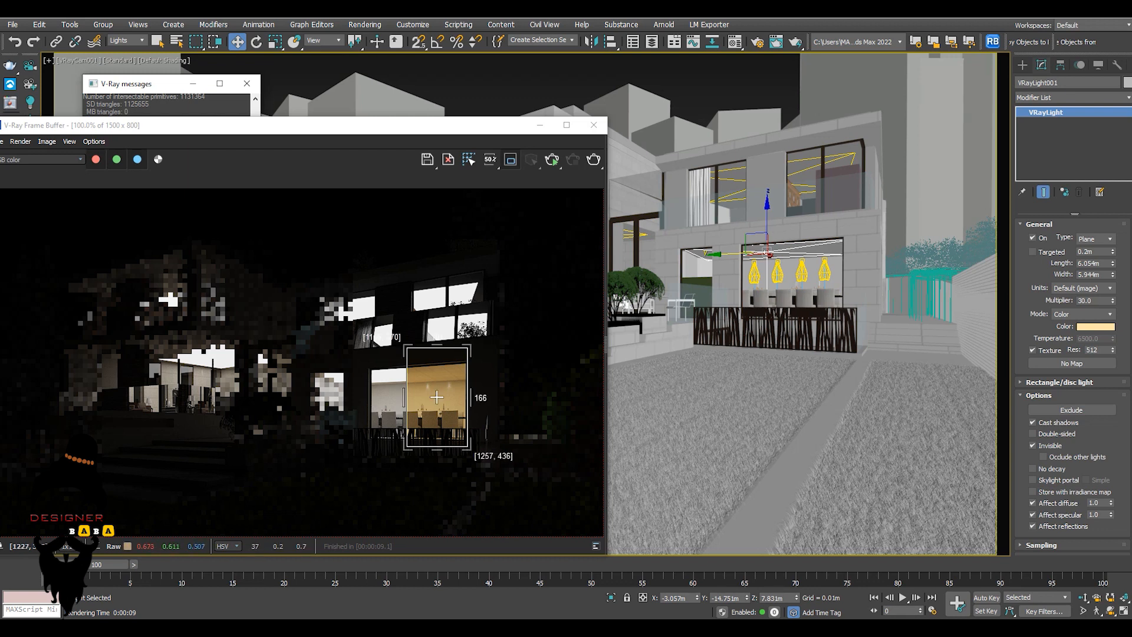
scroll(436, 396, "up", 2)
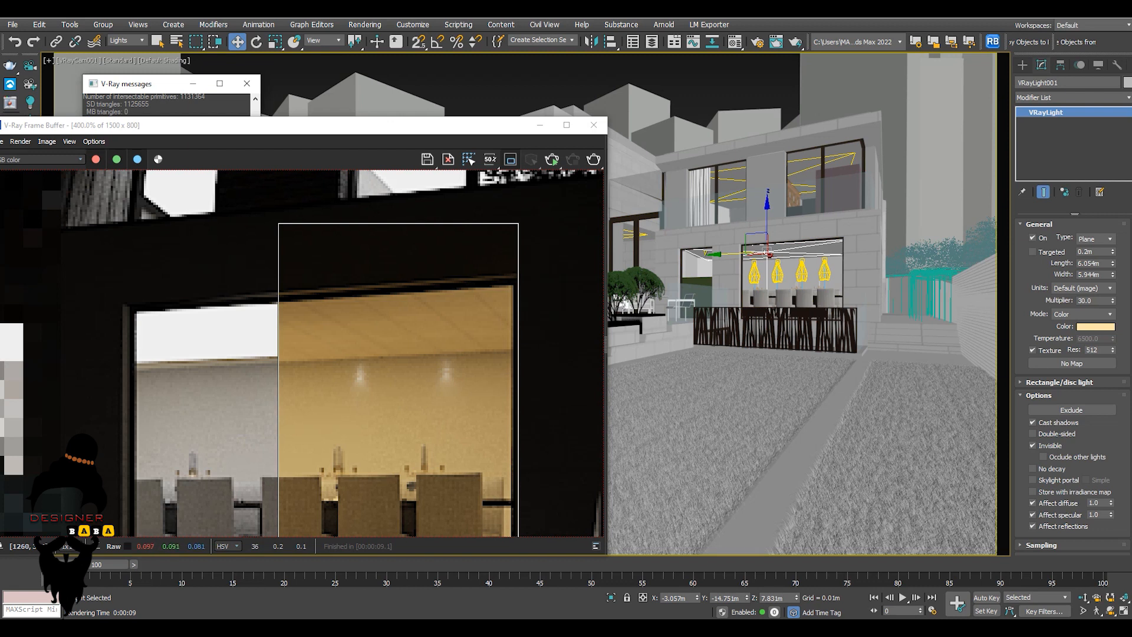
left_click(824, 272)
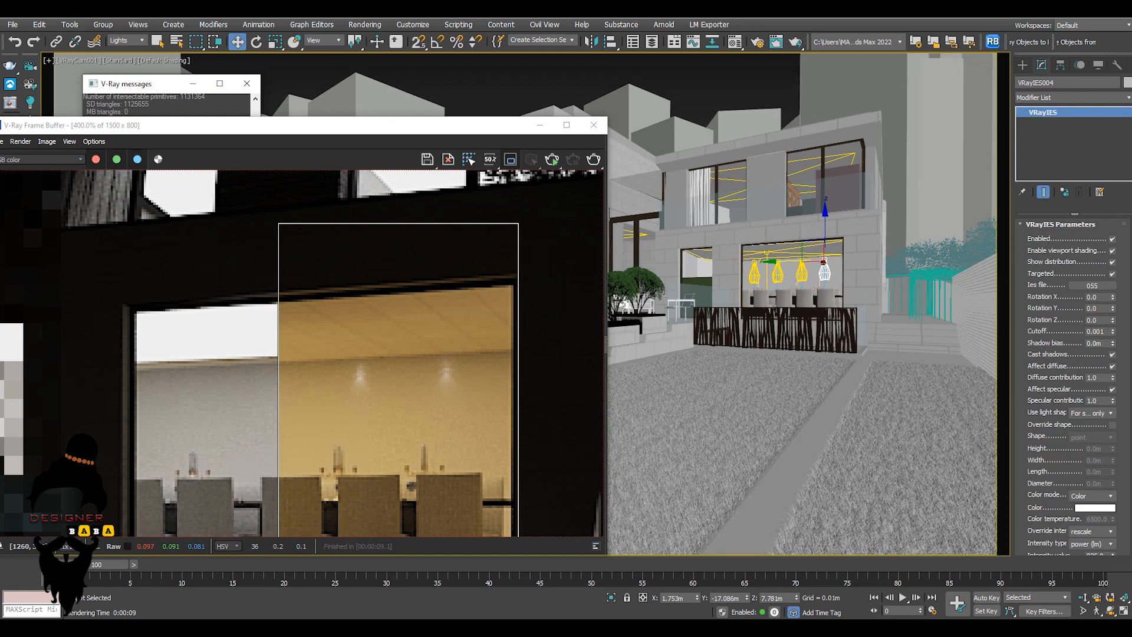
left_click(1095, 508)
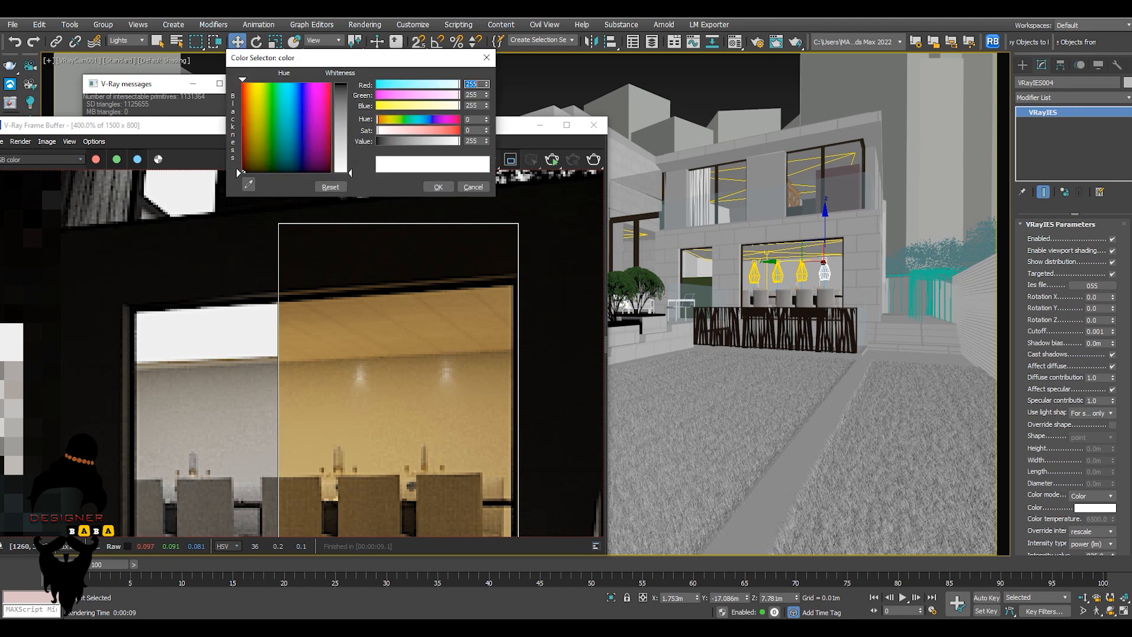
left_click(255, 86)
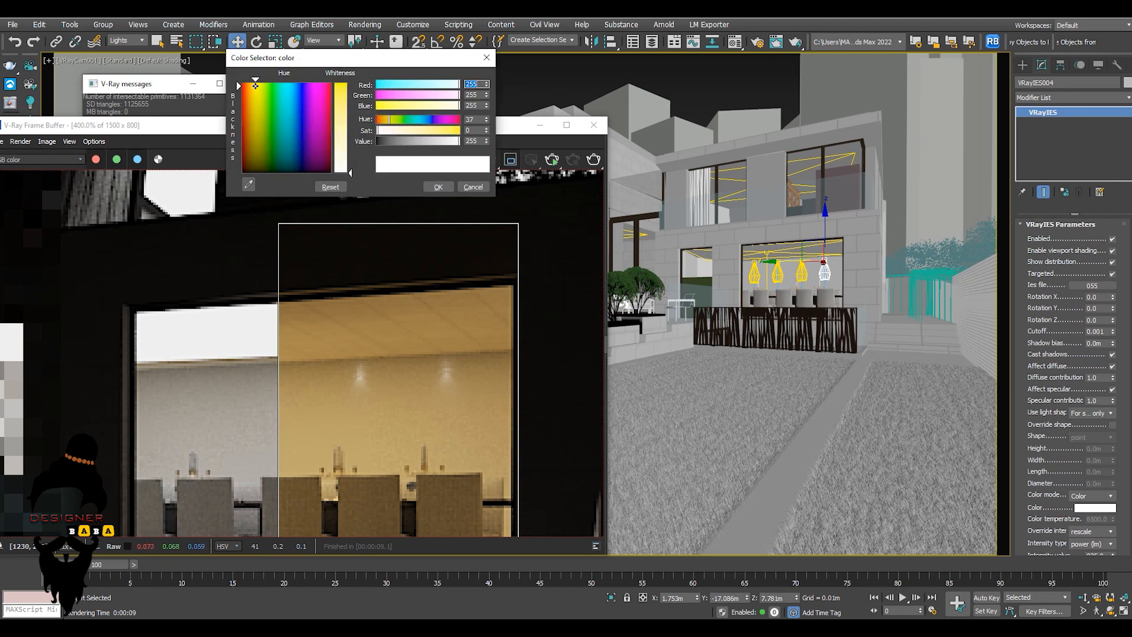
left_click_drag(255, 86, 251, 82)
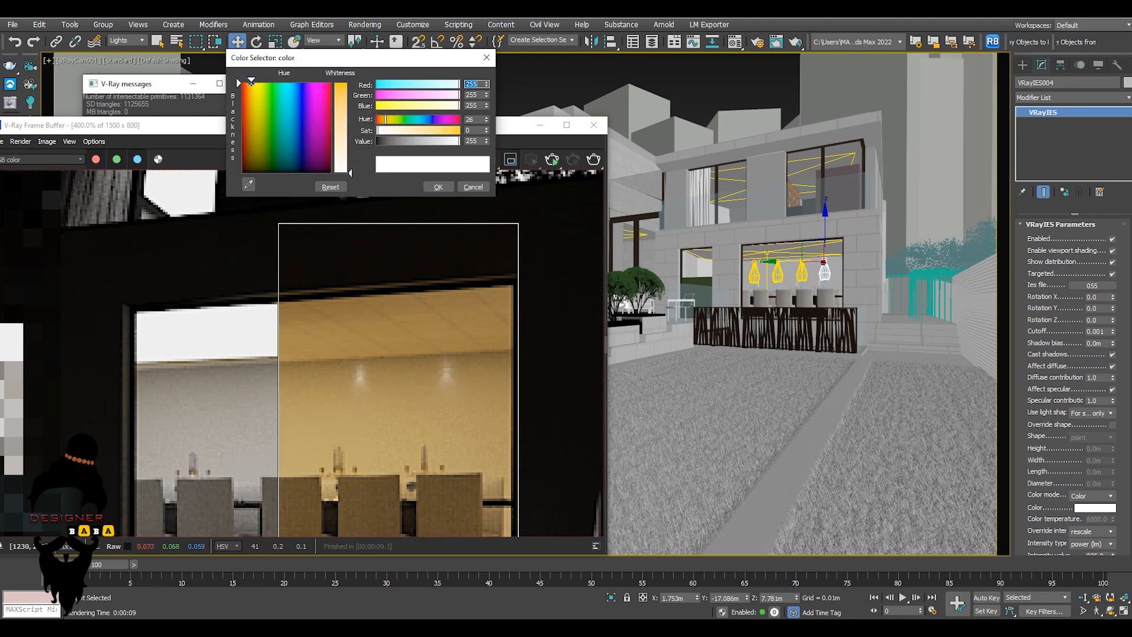
left_click_drag(350, 171, 350, 145)
left_click(438, 186)
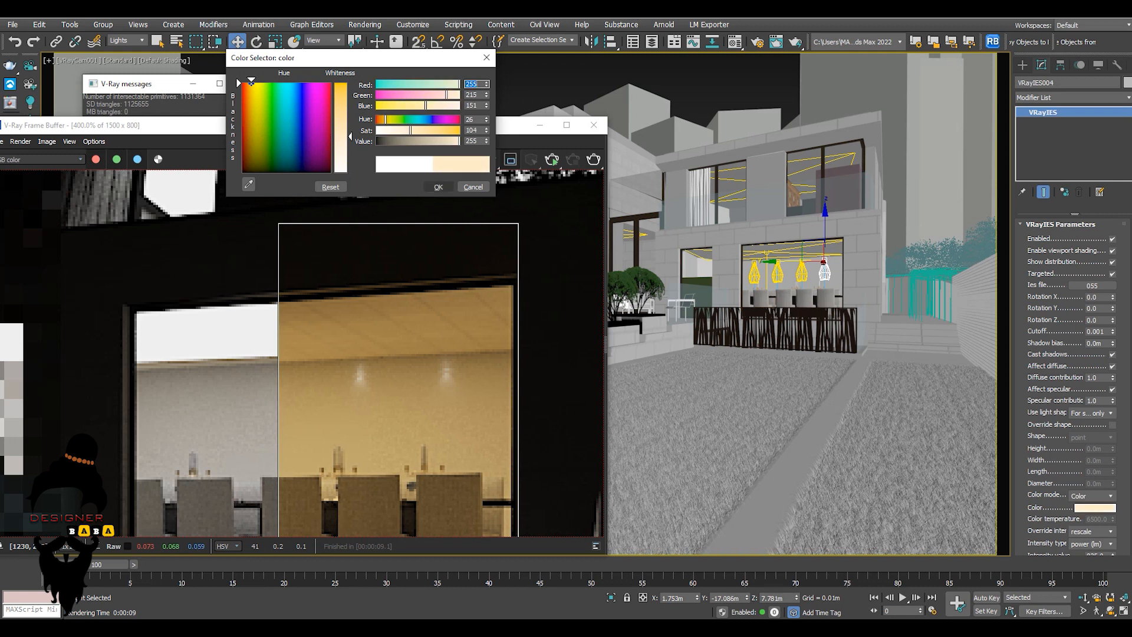
left_click_drag(420, 310, 497, 473)
left_click(593, 159)
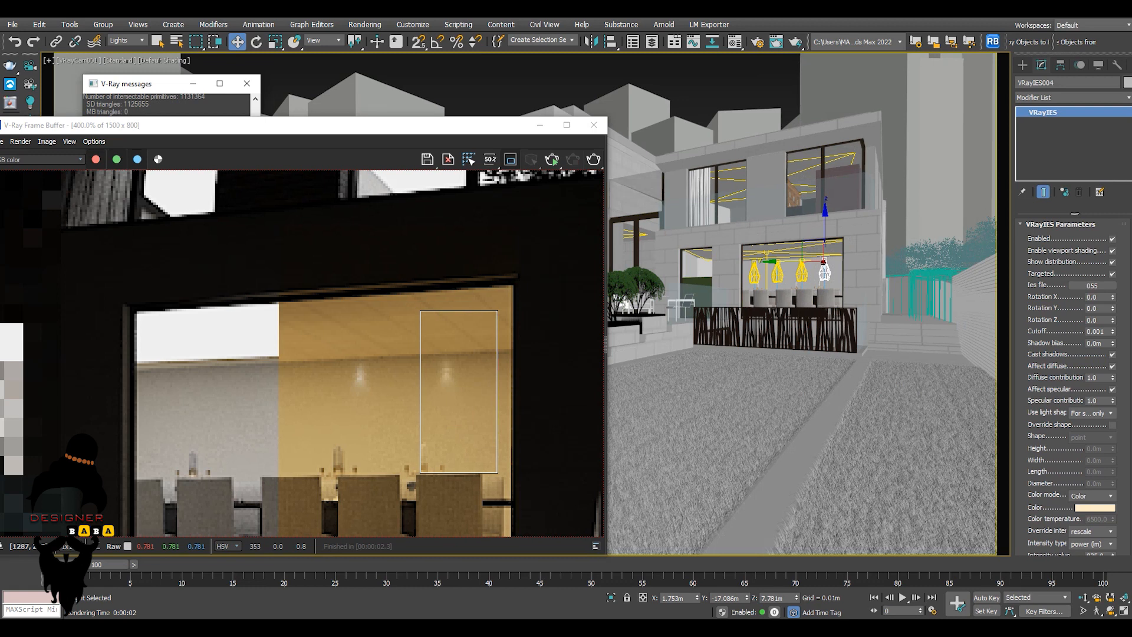
Raise the dining room IES light's intensity to 20000 lm and test-render the spots on the back wall.
scroll(1070, 383, "down", 3)
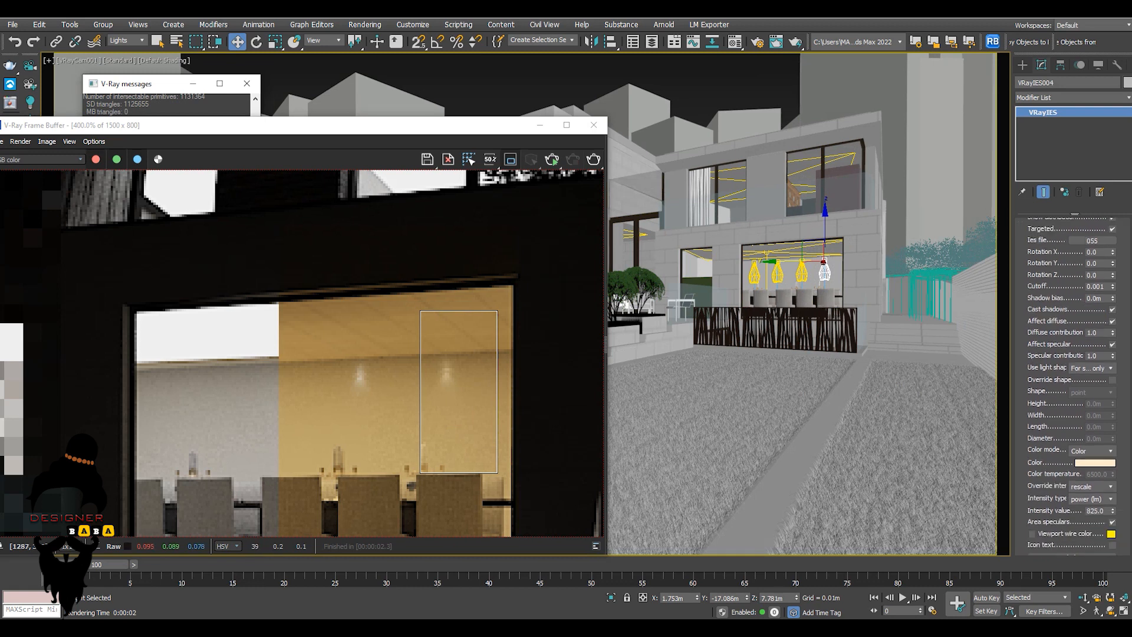
double_click(1095, 496)
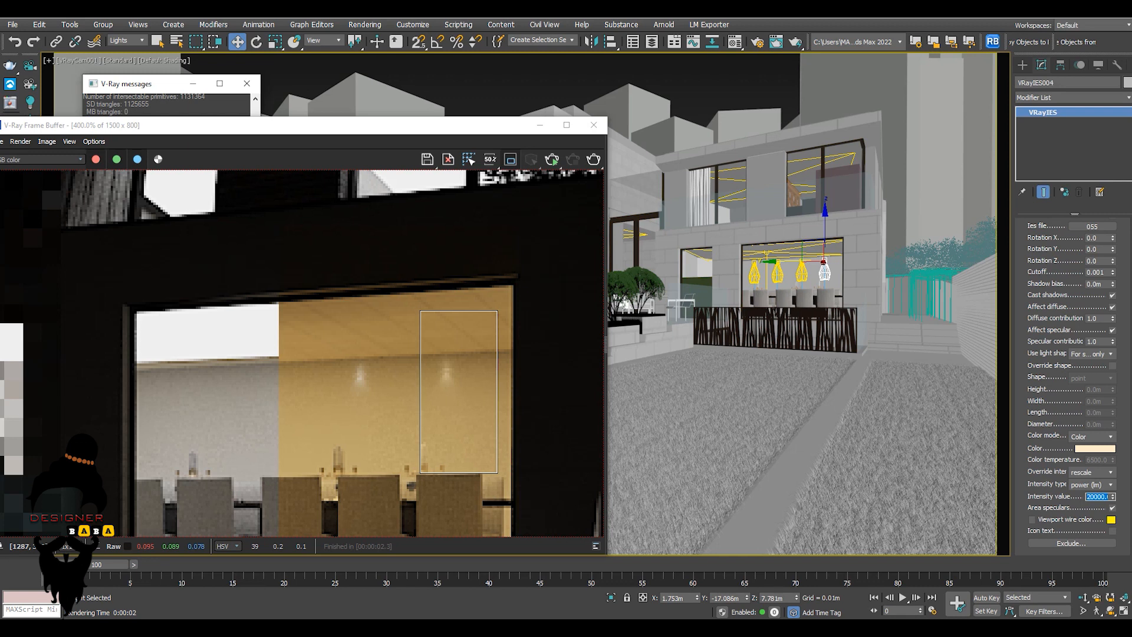
left_click(593, 159)
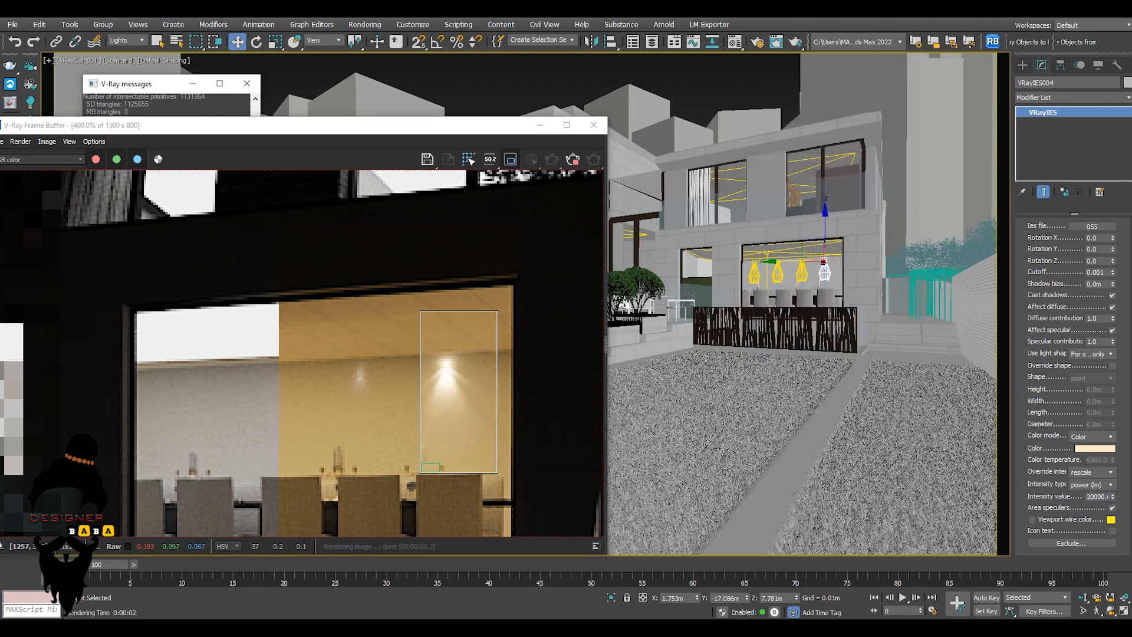
scroll(485, 398, "down", 2)
left_click_drag(386, 354, 486, 469)
left_click(593, 159)
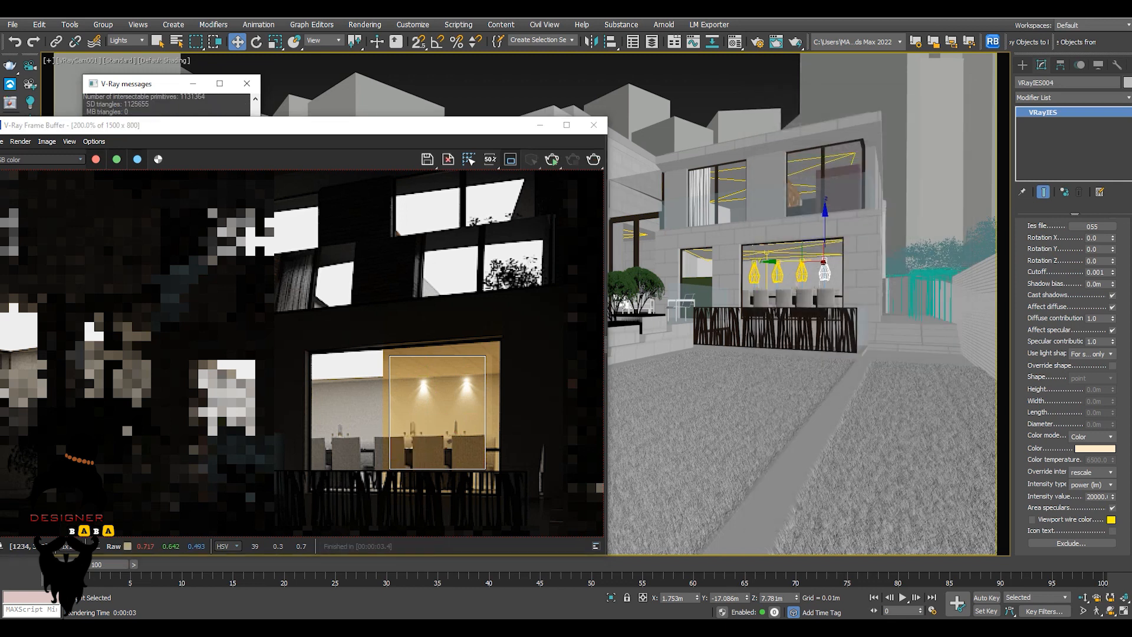
Render a larger region covering the dining wing's upper floor and inspect the upstairs windows up close.
scroll(474, 385, "down", 2)
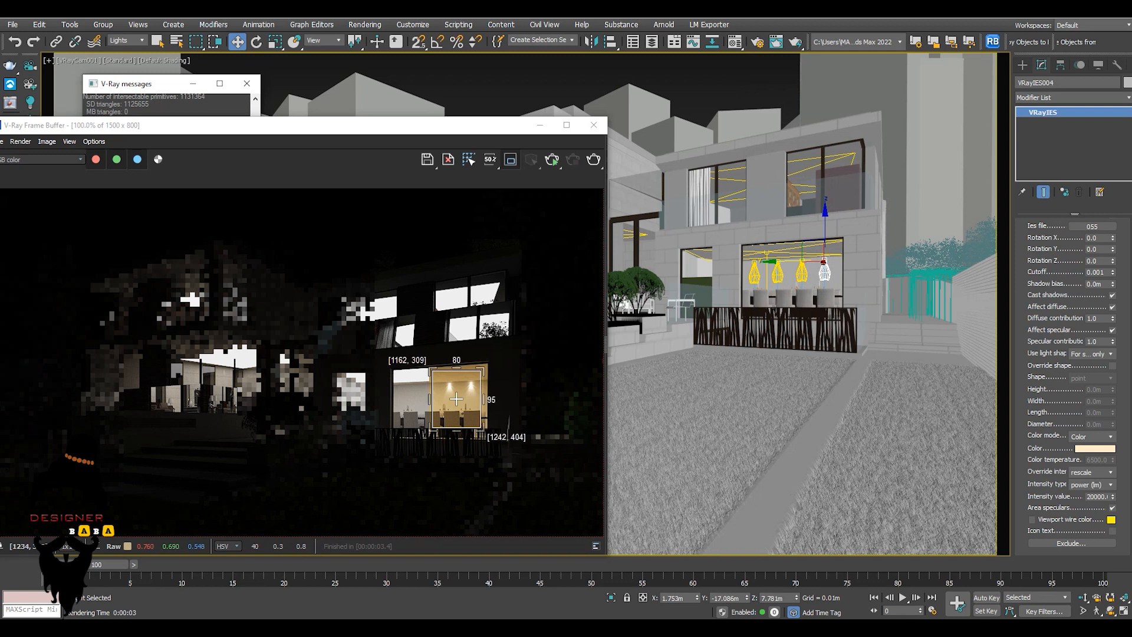
left_click_drag(377, 271, 516, 399)
key("shift+q")
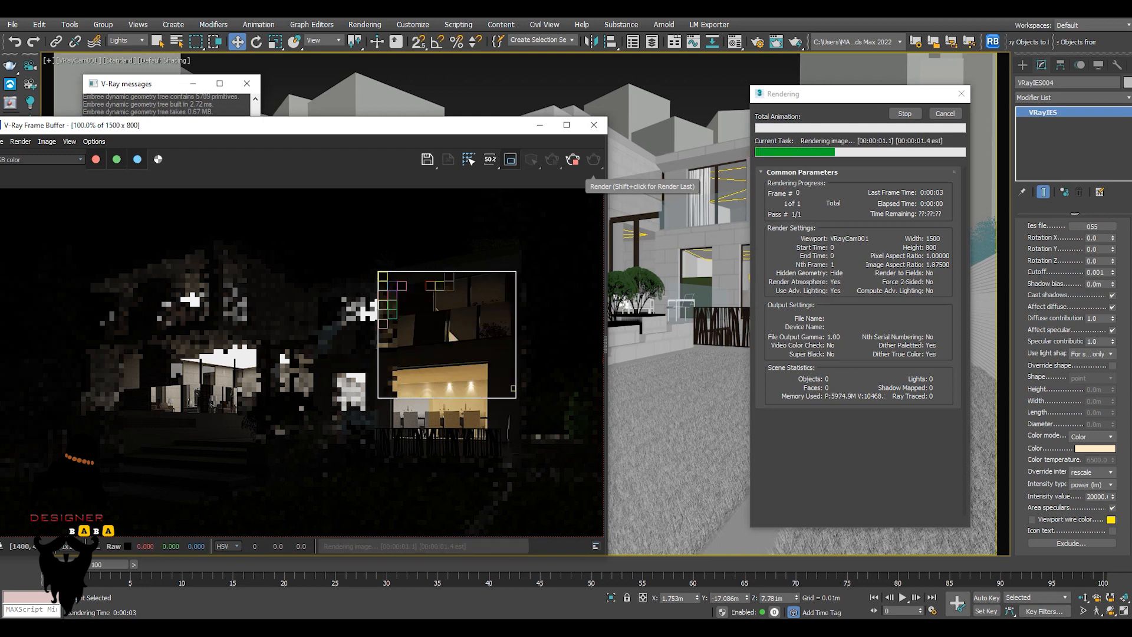
scroll(447, 328, "up", 1)
scroll(448, 301, "up", 1)
scroll(449, 301, "down", 1)
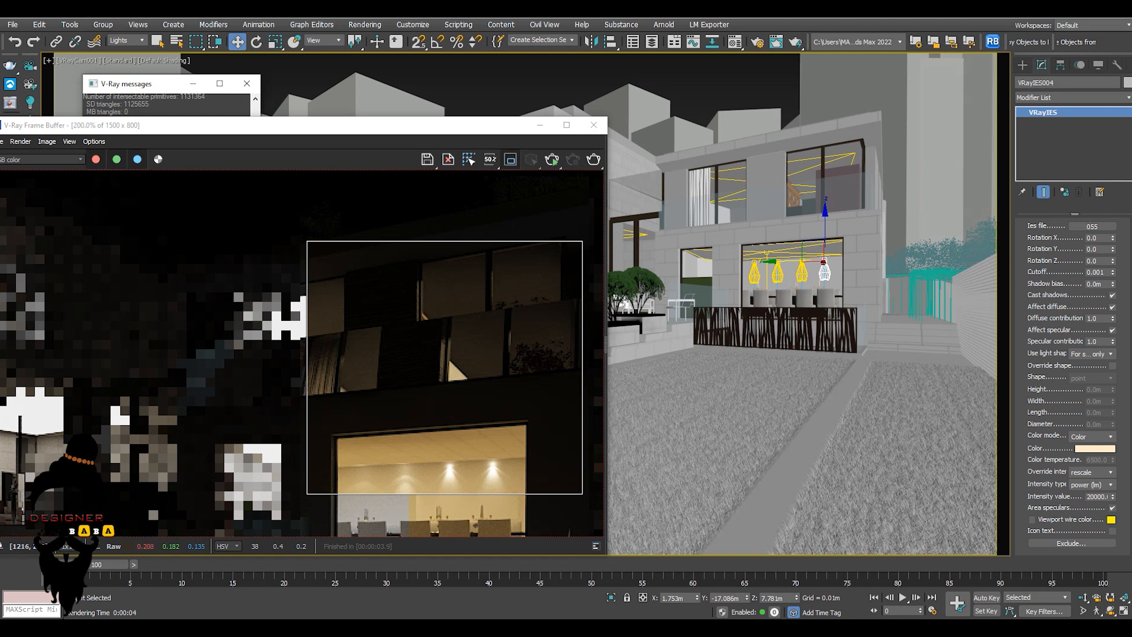
Set the upper-floor plane light's multiplier to 100 and test-render a region of about 76 by 149 pixels over the upstairs windows.
left_click(731, 178)
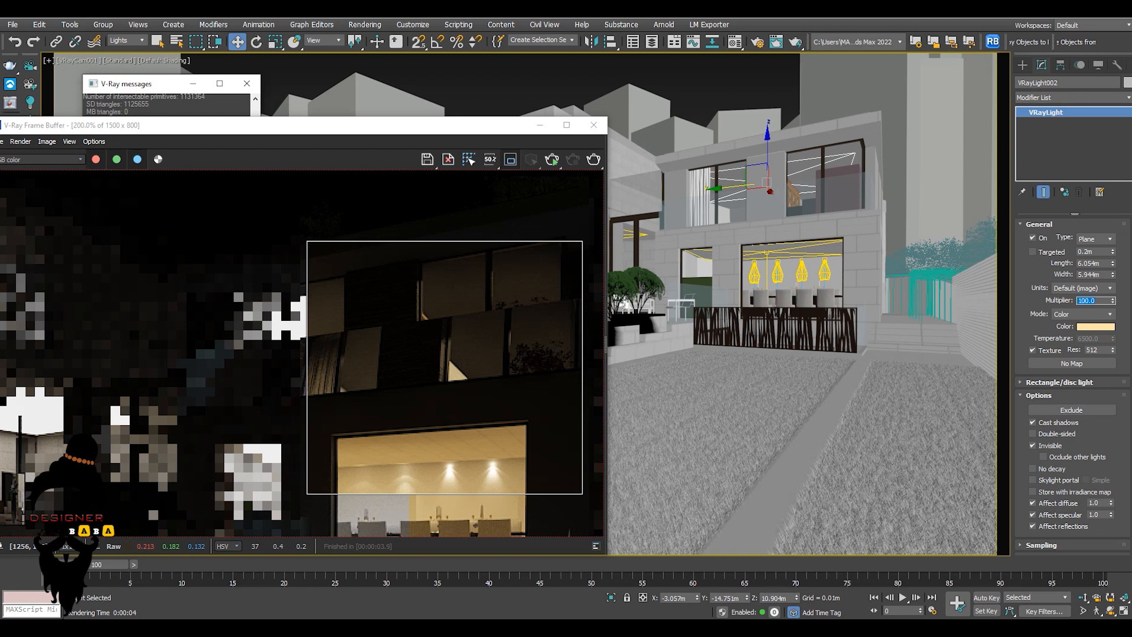
left_click_drag(448, 217, 539, 394)
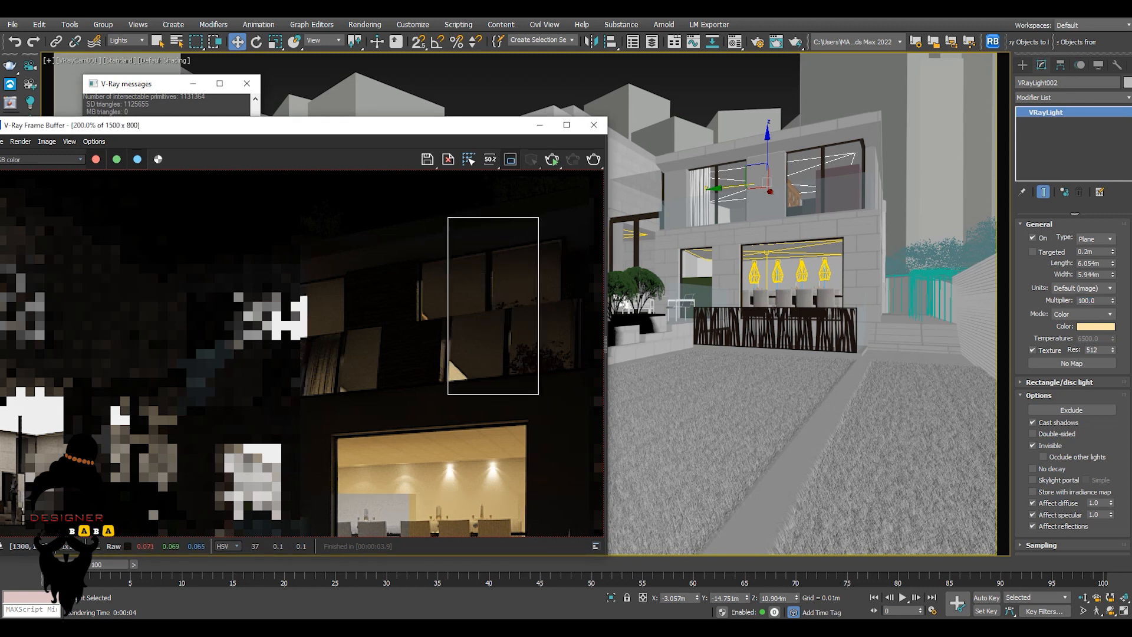
left_click(593, 159)
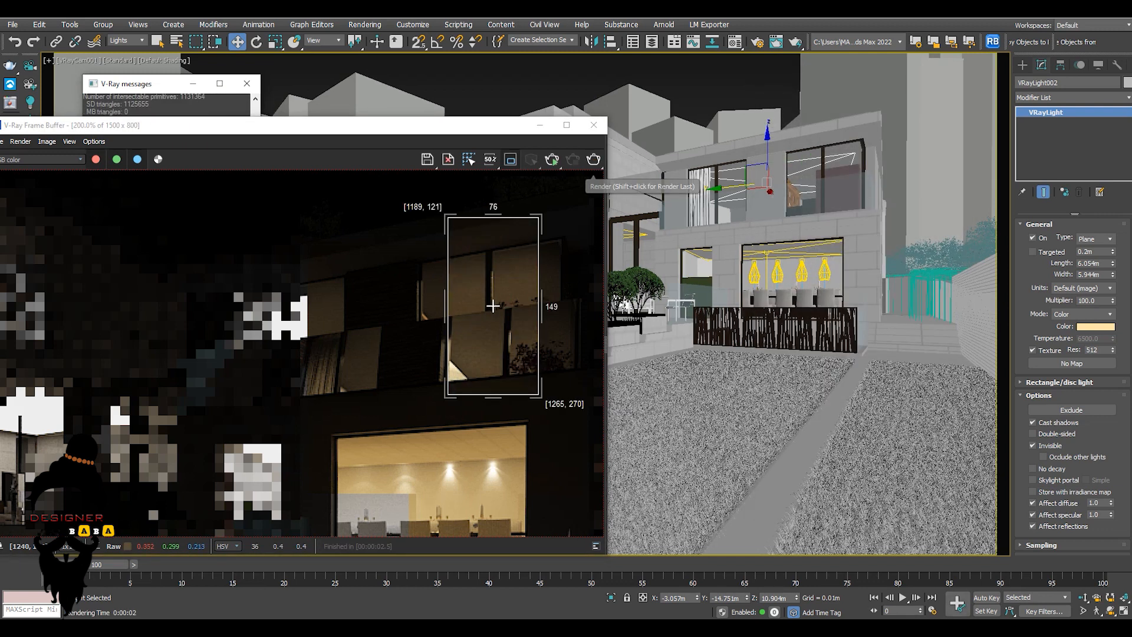
Render a region around the two-storey living wing and inspect the lighting of its interiors.
scroll(501, 304, "down", 2)
scroll(501, 303, "down", 1)
left_click_drag(263, 253, 355, 356)
key("shift+q")
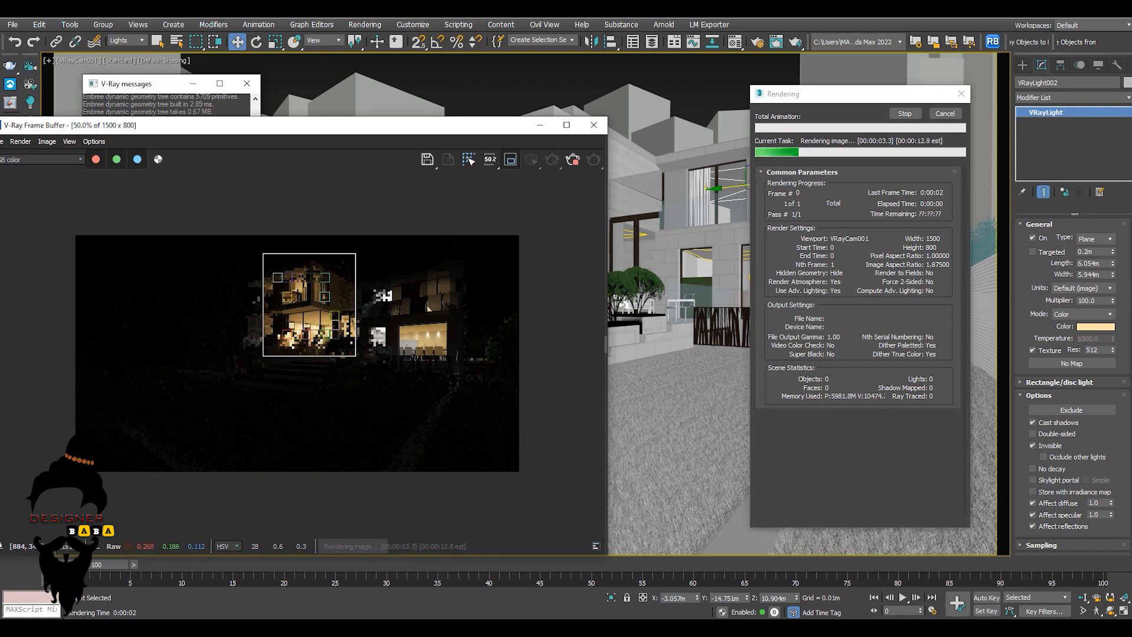
scroll(325, 286, "up", 1)
scroll(281, 295, "up", 1)
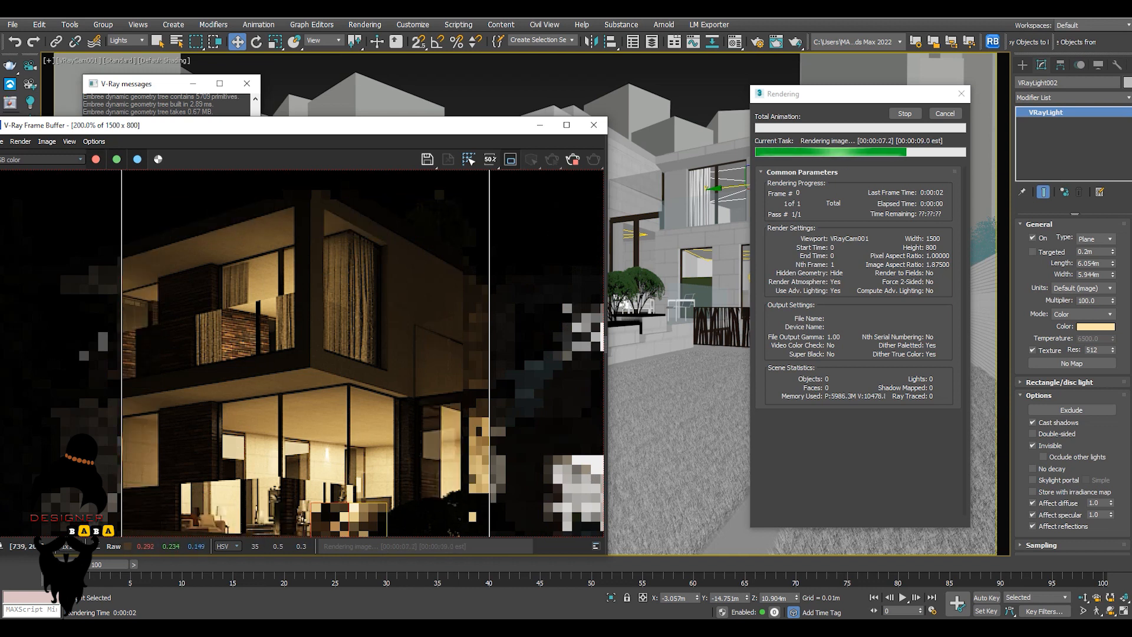
scroll(318, 353, "down", 2)
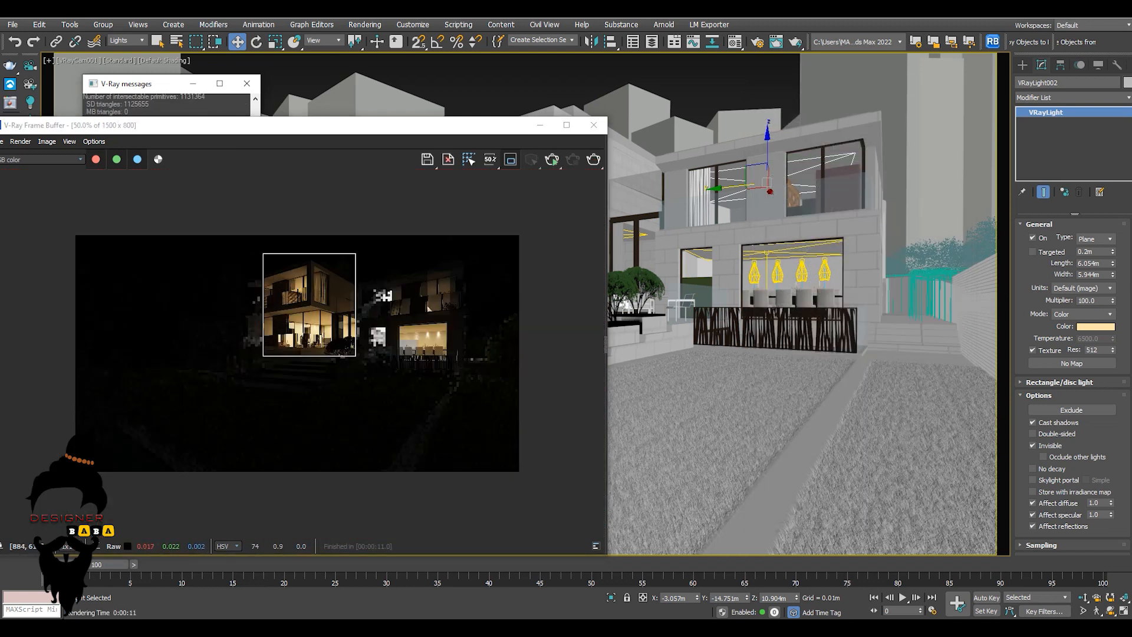
scroll(334, 323, "up", 1)
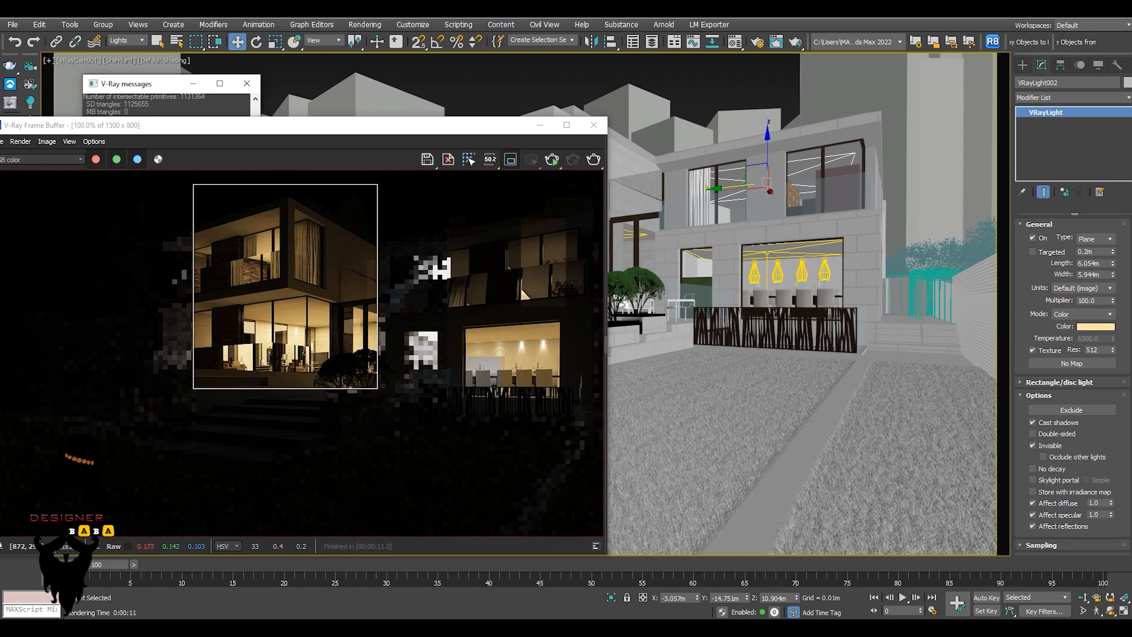
Test-render the whole frame with region rendering off, stop it partway, and close the frame buffer and V-Ray messages.
left_click(510, 158)
left_click(593, 158)
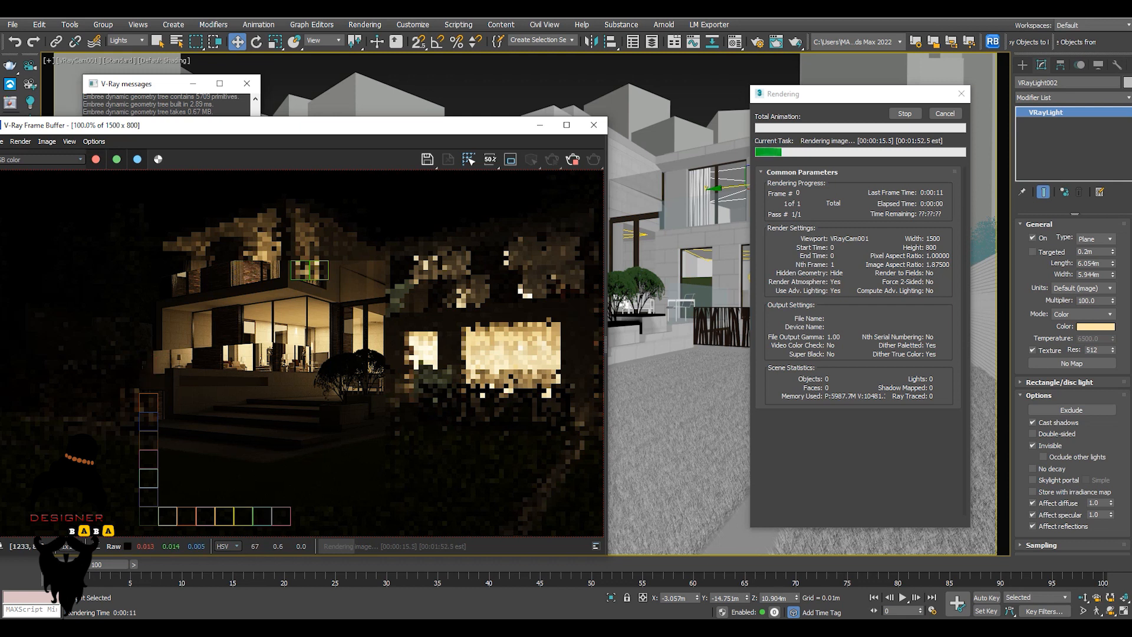
left_click(572, 160)
left_click(594, 124)
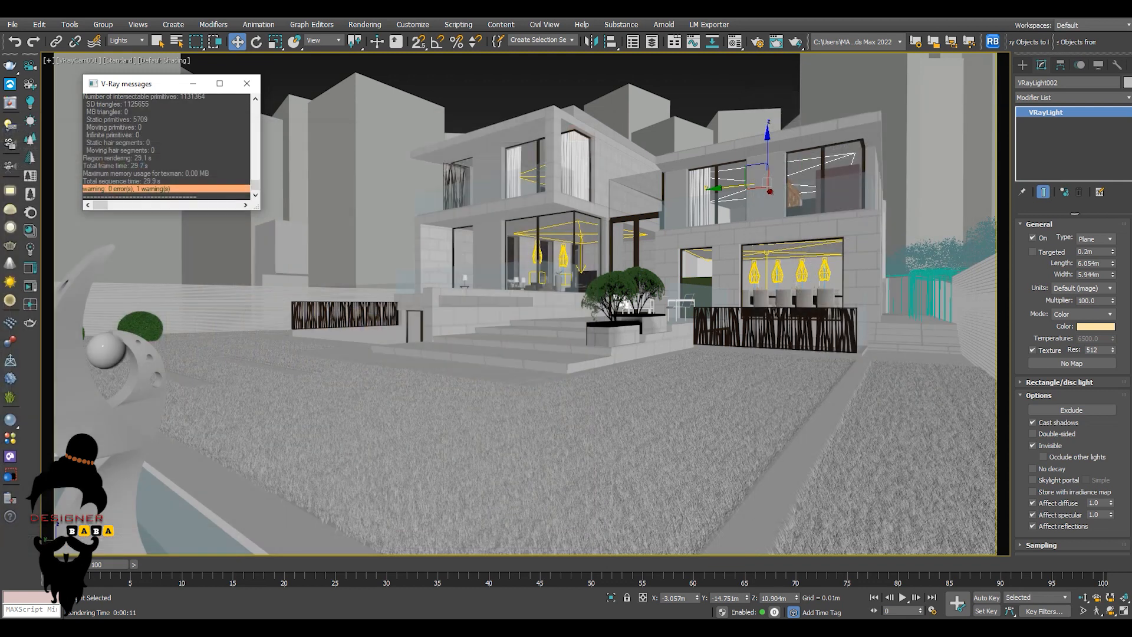
left_click(246, 83)
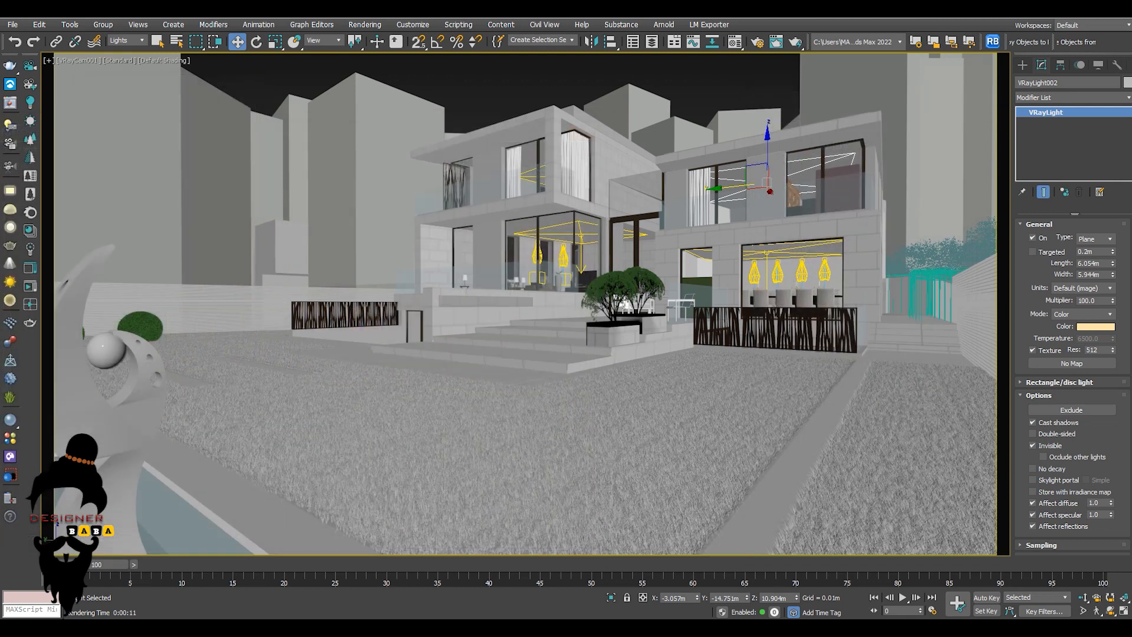
Create a Standard Target Direct light in the Top view, aimed at the villa from about 54 m away.
key("p")
key("alt+w")
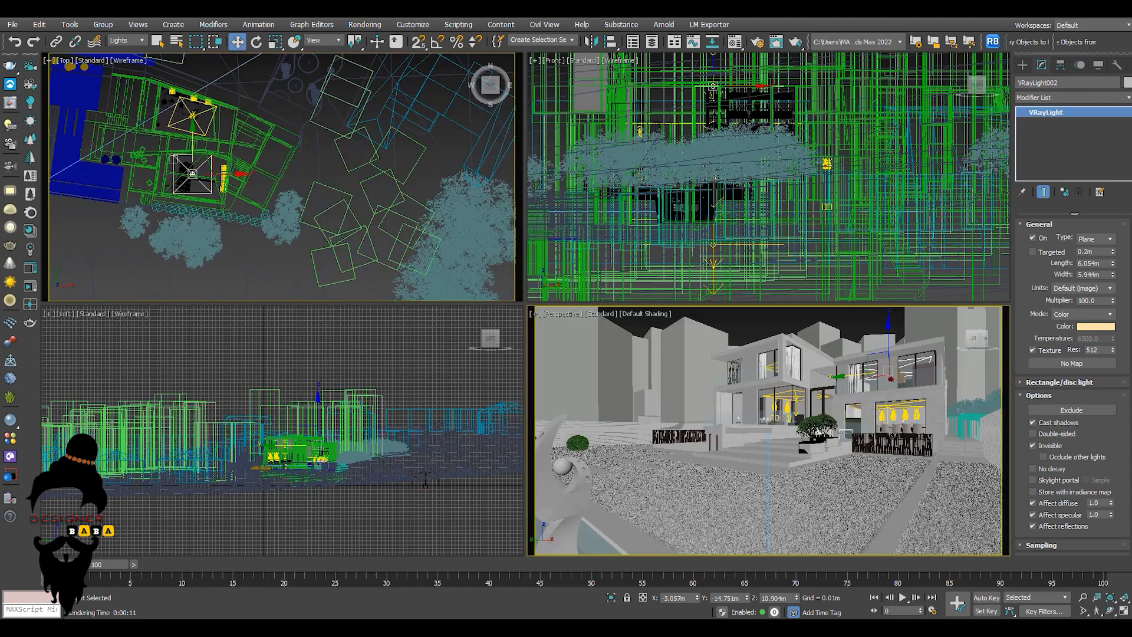
key("alt+w")
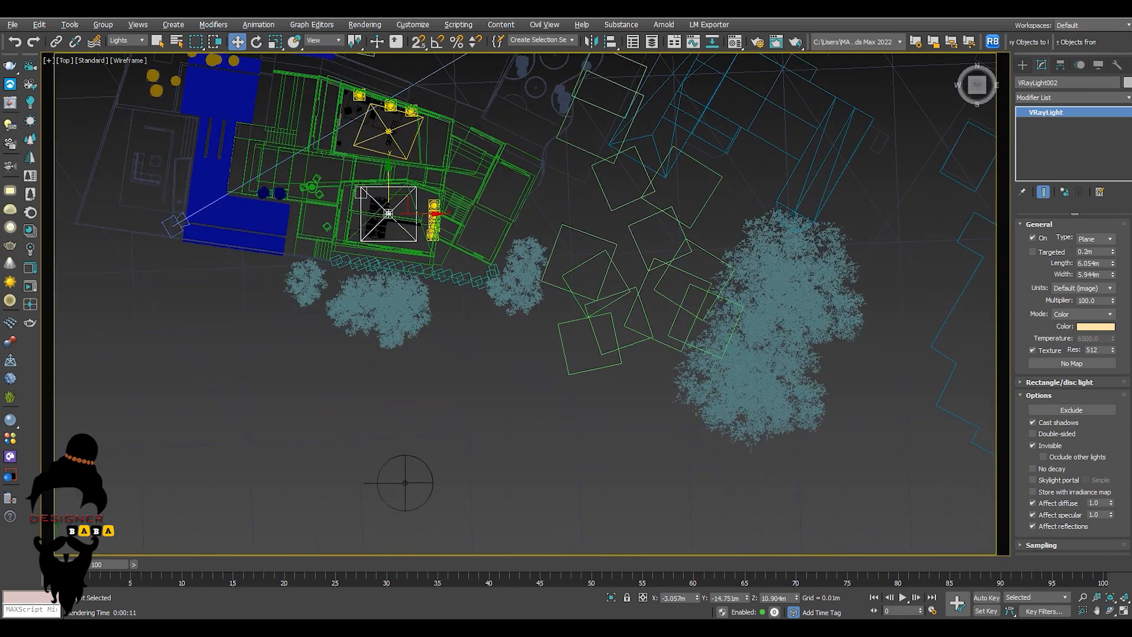
scroll(541, 300, "down", 5)
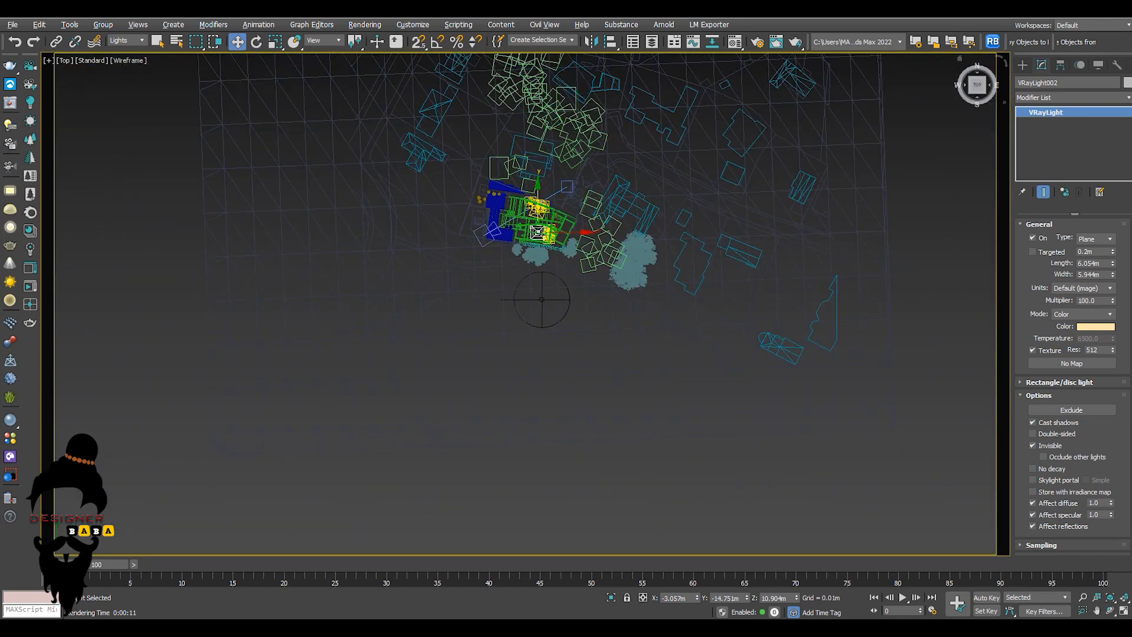
left_click(1022, 65)
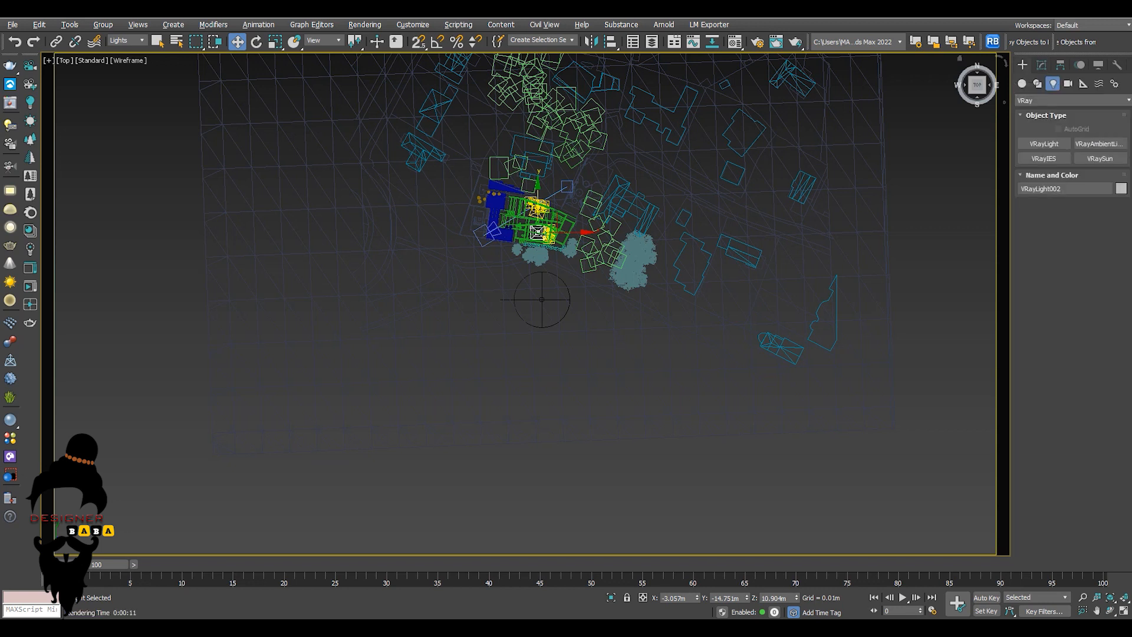
left_click(1070, 100)
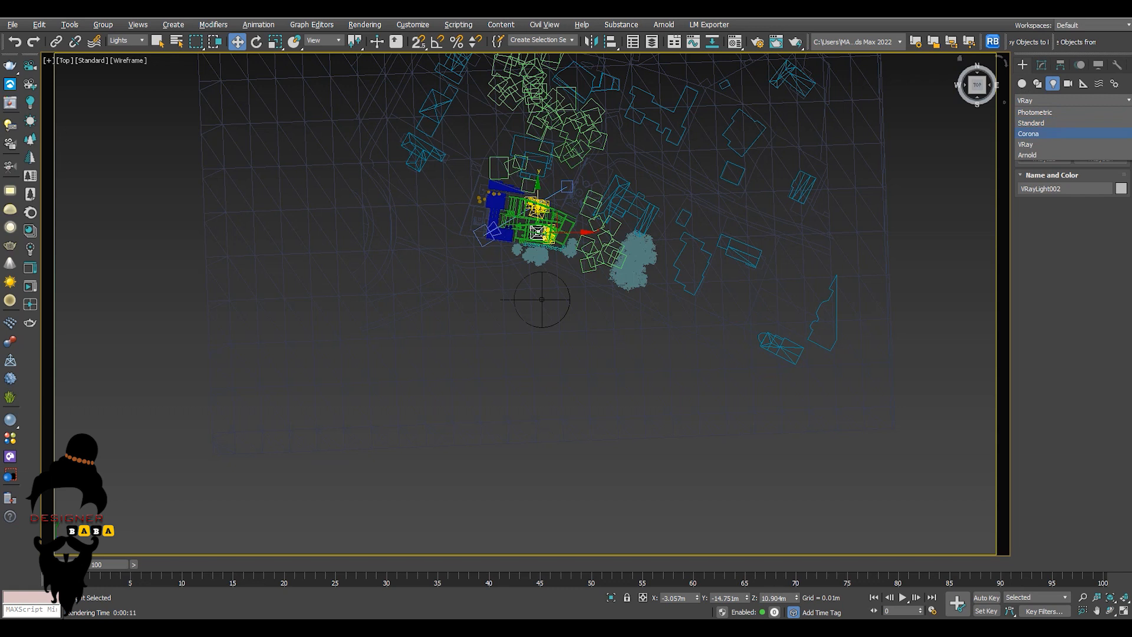
left_click(1037, 122)
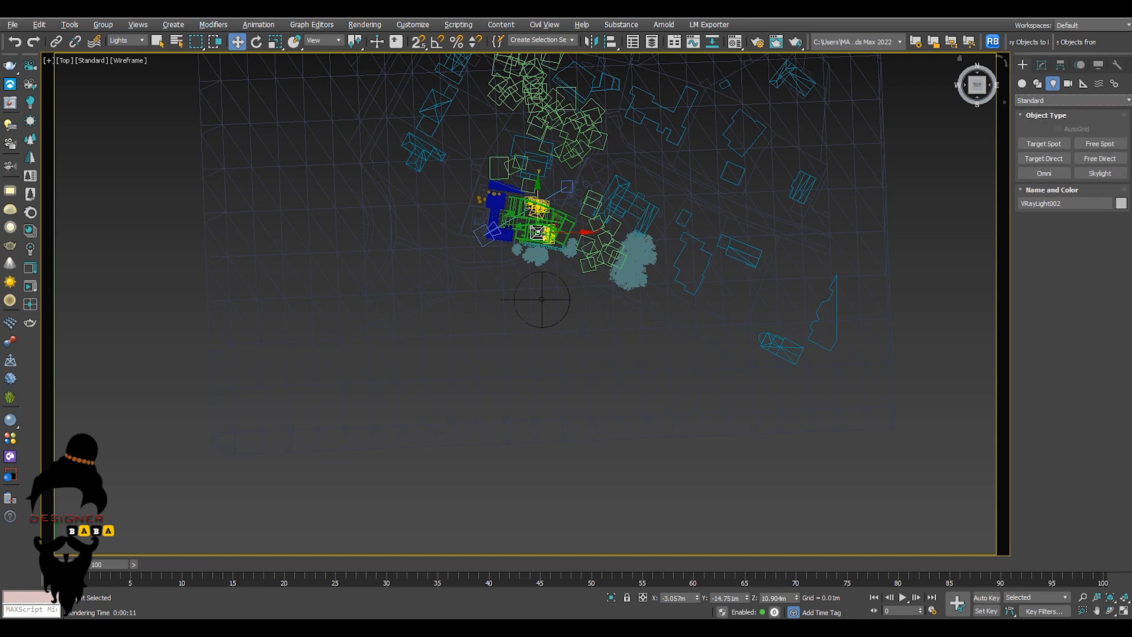
left_click(1043, 159)
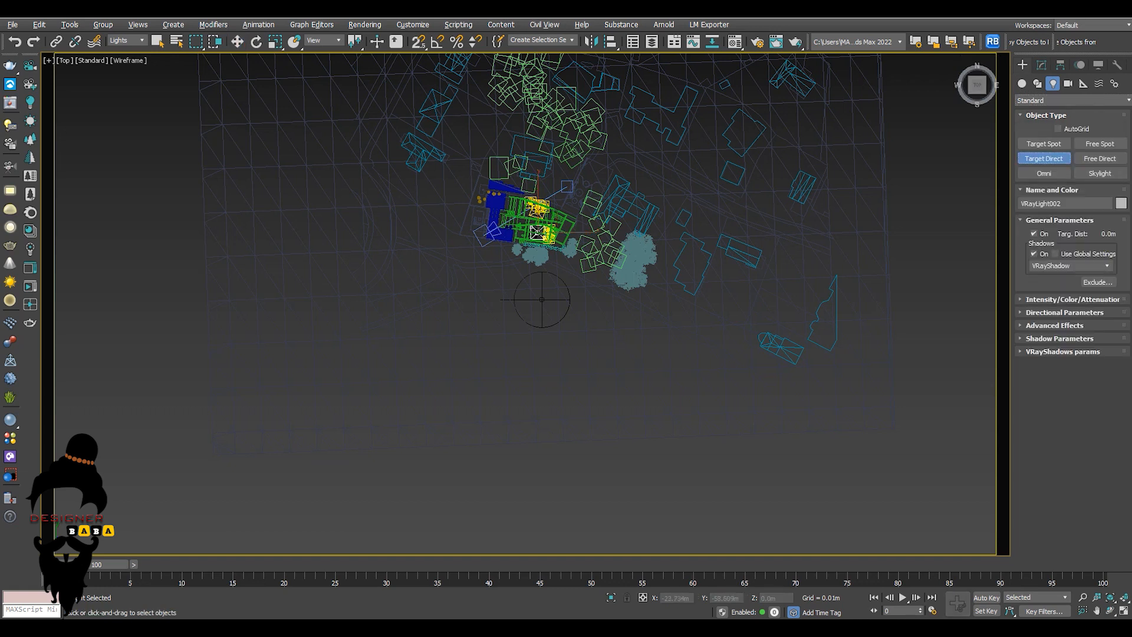
left_click_drag(494, 334, 538, 227)
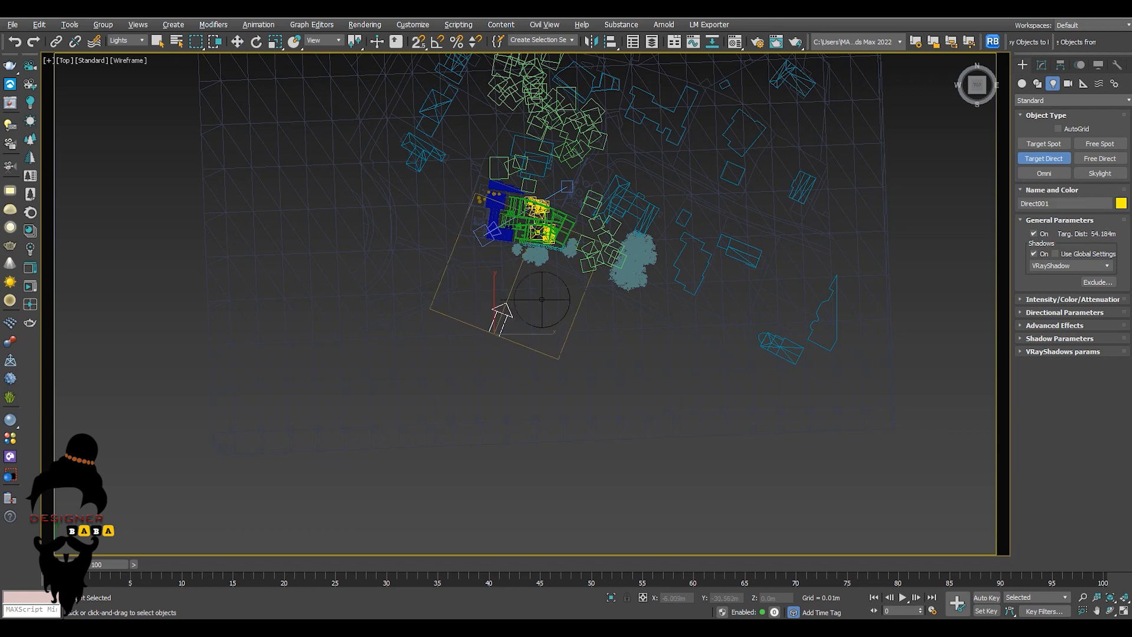
Move the directional light farther back, to about 72 m from its target, and open its parameters.
key("w")
left_click_drag(500, 330, 483, 361)
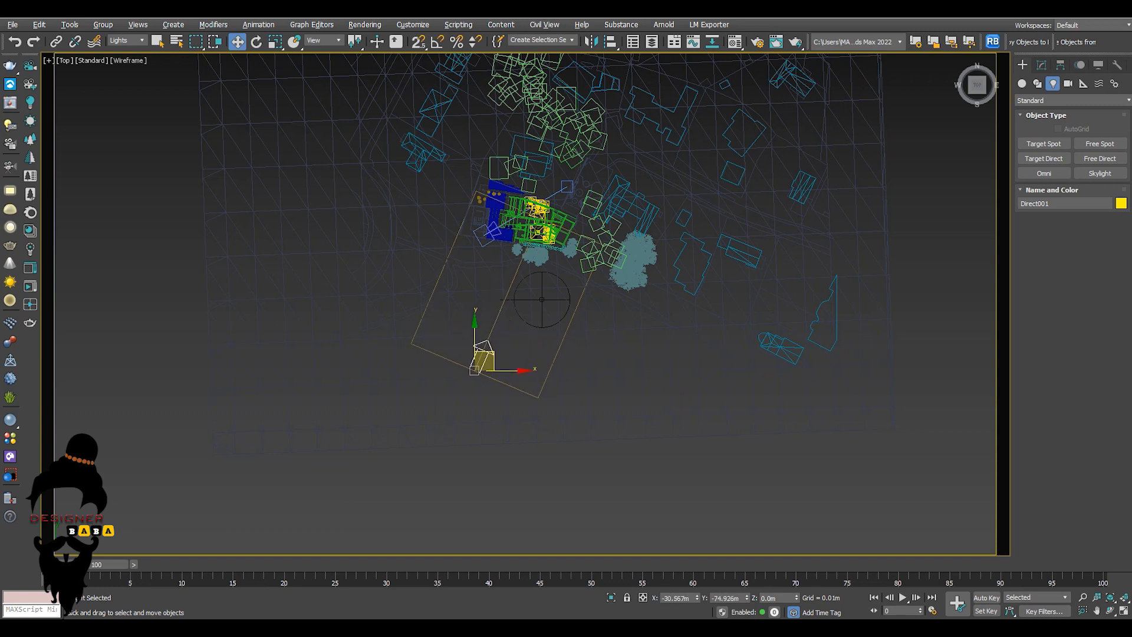
left_click(1041, 65)
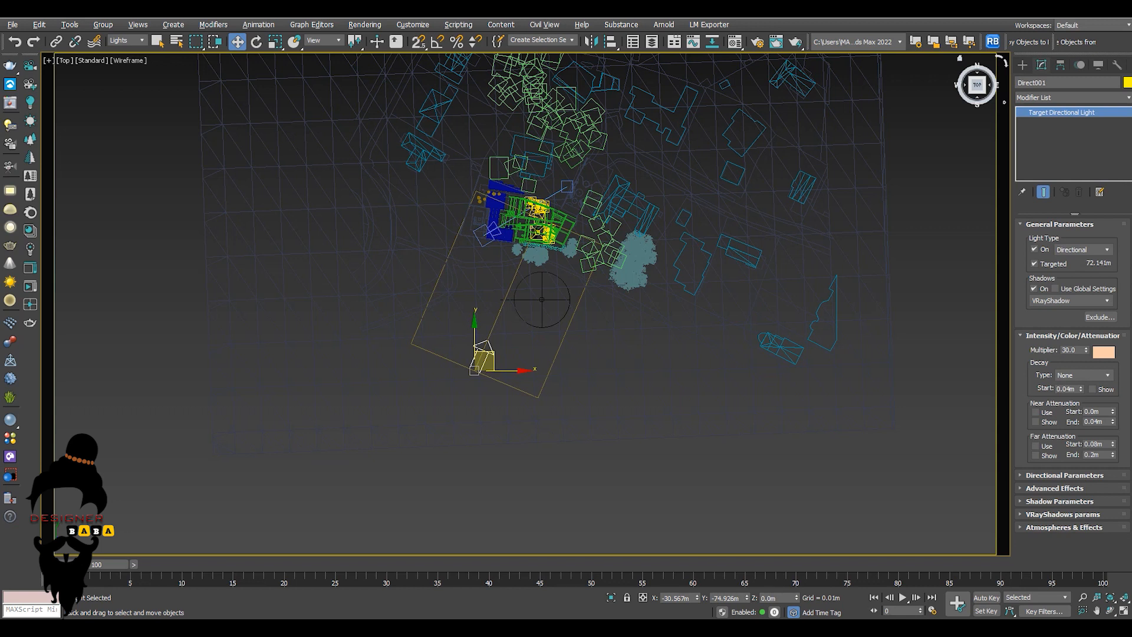
Keep the directional light's peach colour and, in the Front view, raise the light to about 42.3 m and its target to about 11.6 m.
left_click(1103, 352)
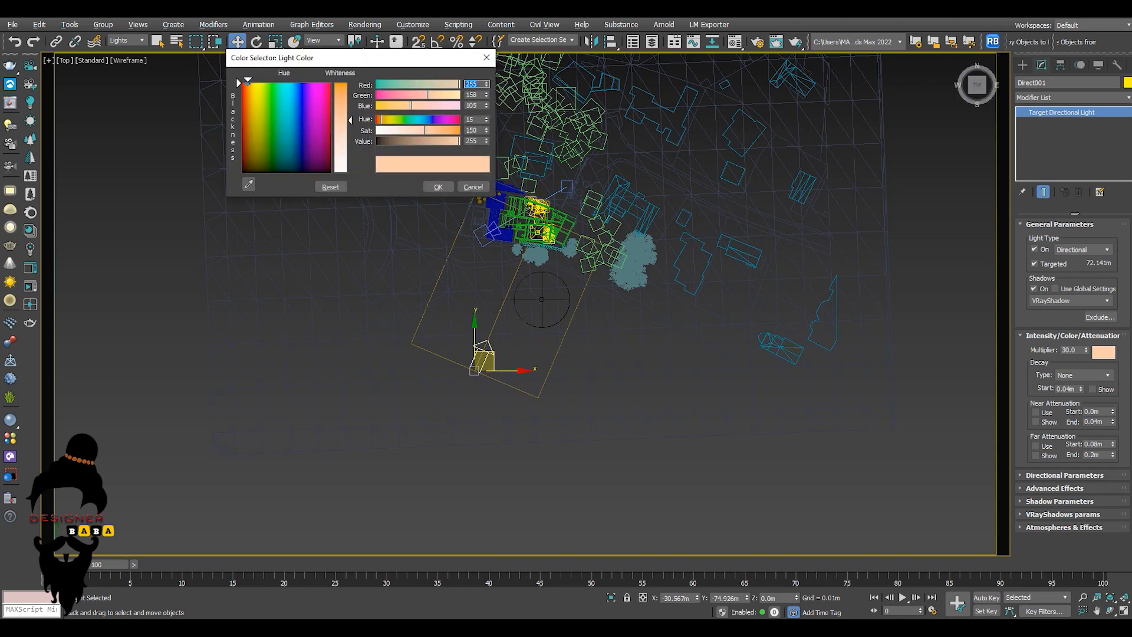
left_click(438, 187)
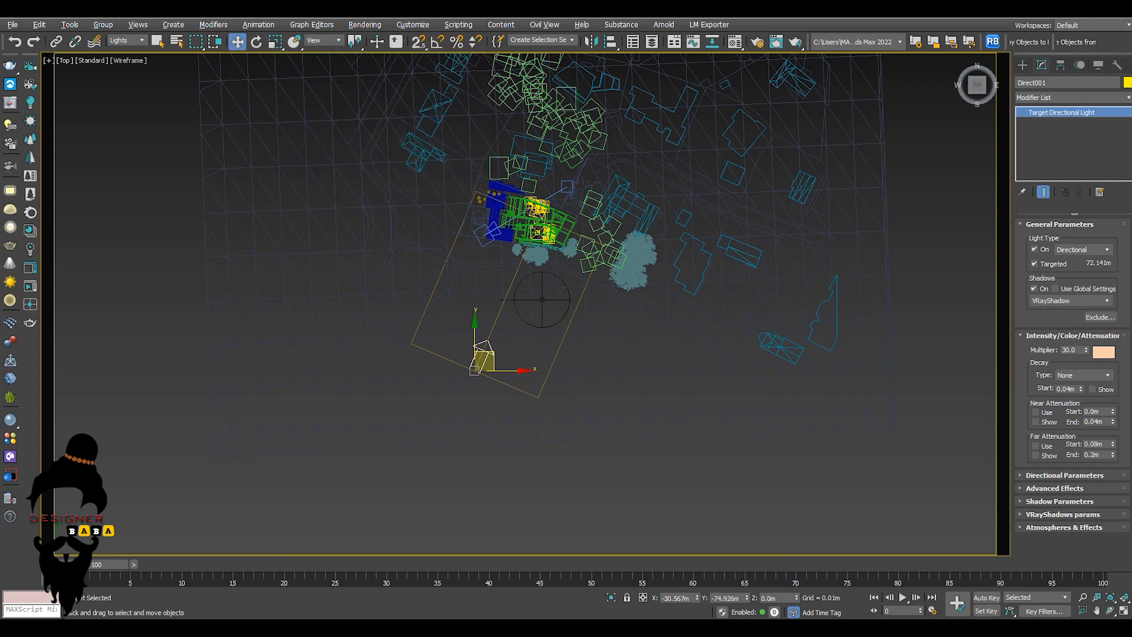
key("alt+w")
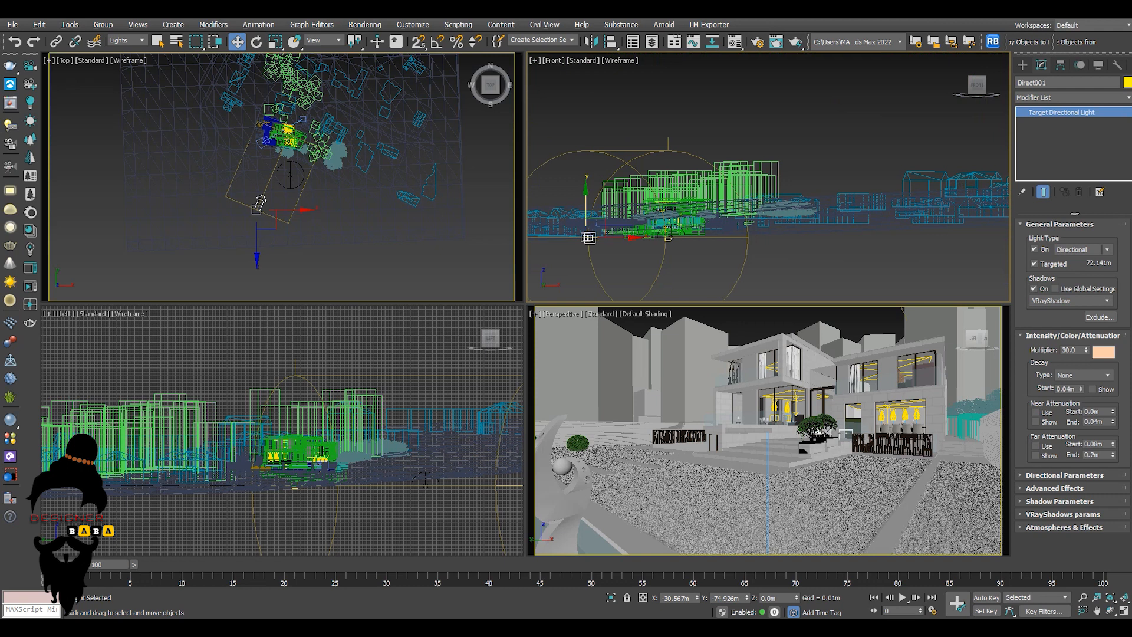
left_click_drag(588, 237, 588, 117)
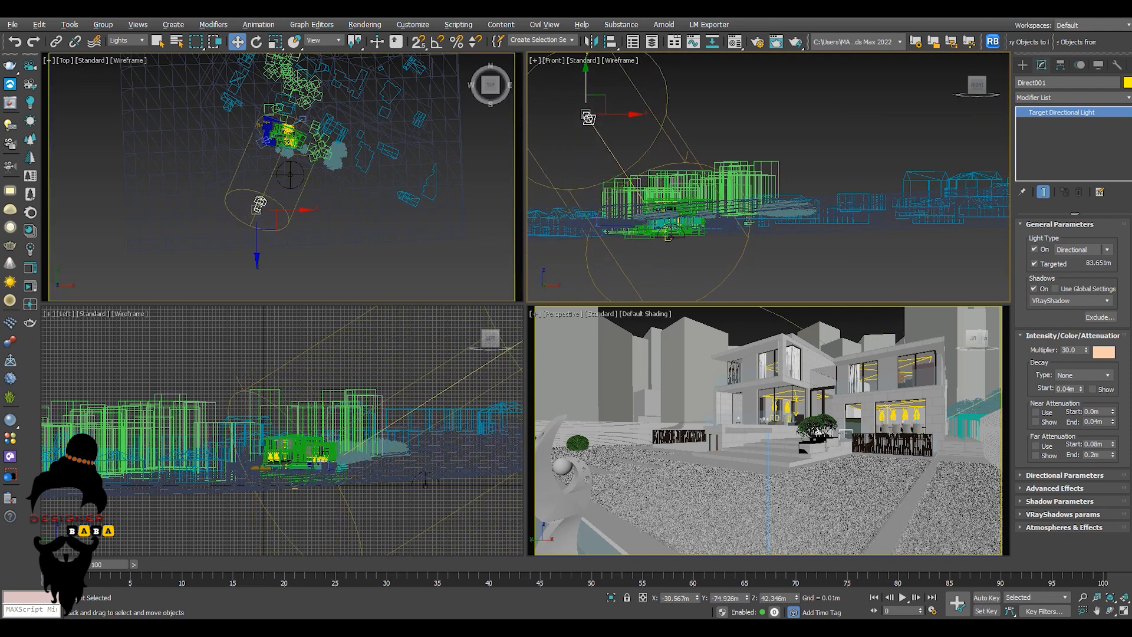
left_click(667, 236)
left_click_drag(667, 236, 667, 202)
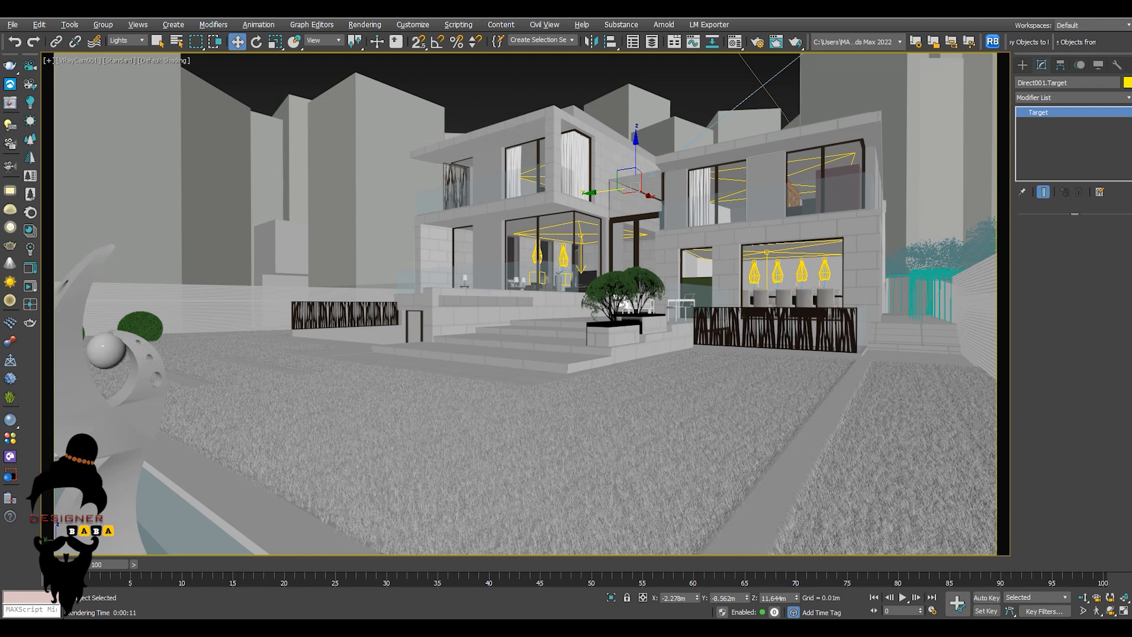
Assign a VRayBitmap as the scene's environment map in the environment settings.
key("8")
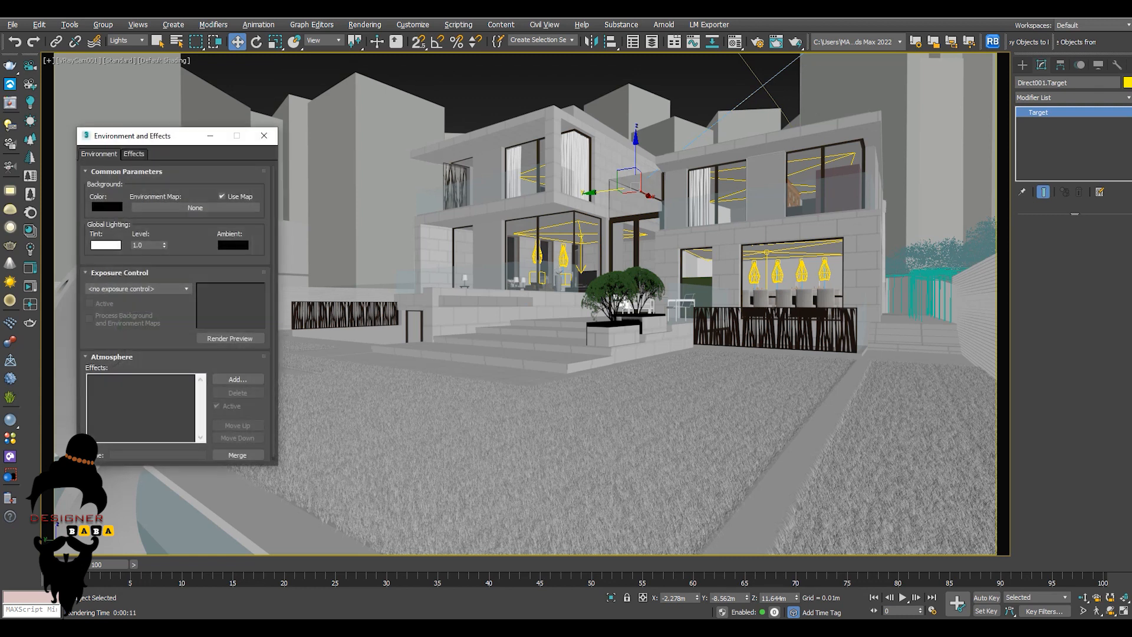
left_click_drag(168, 143, 191, 139)
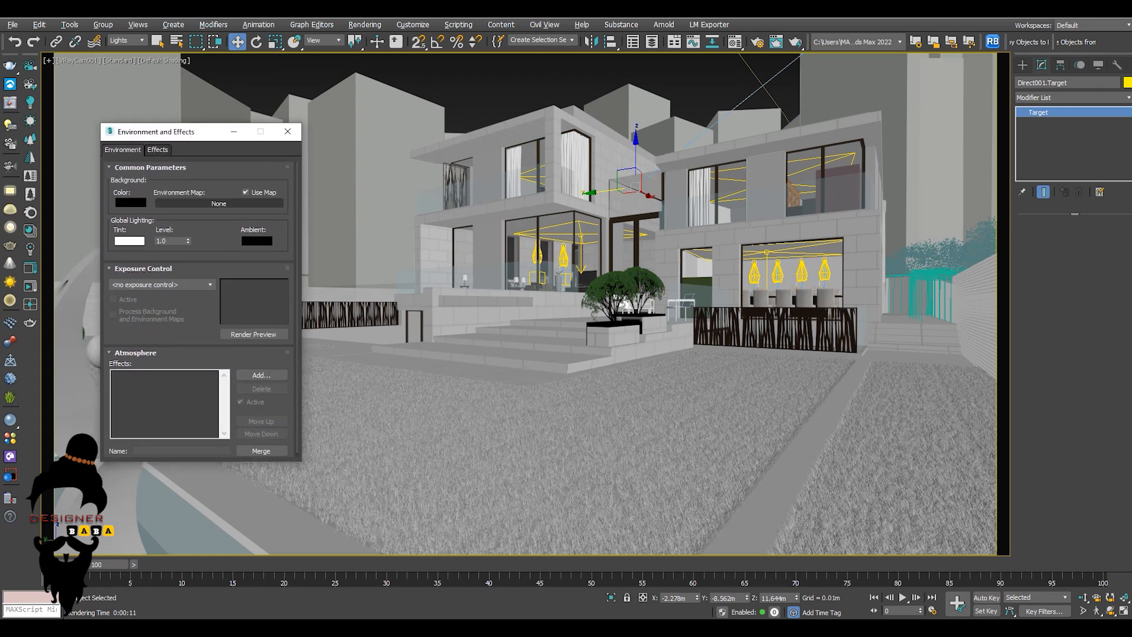
left_click(219, 203)
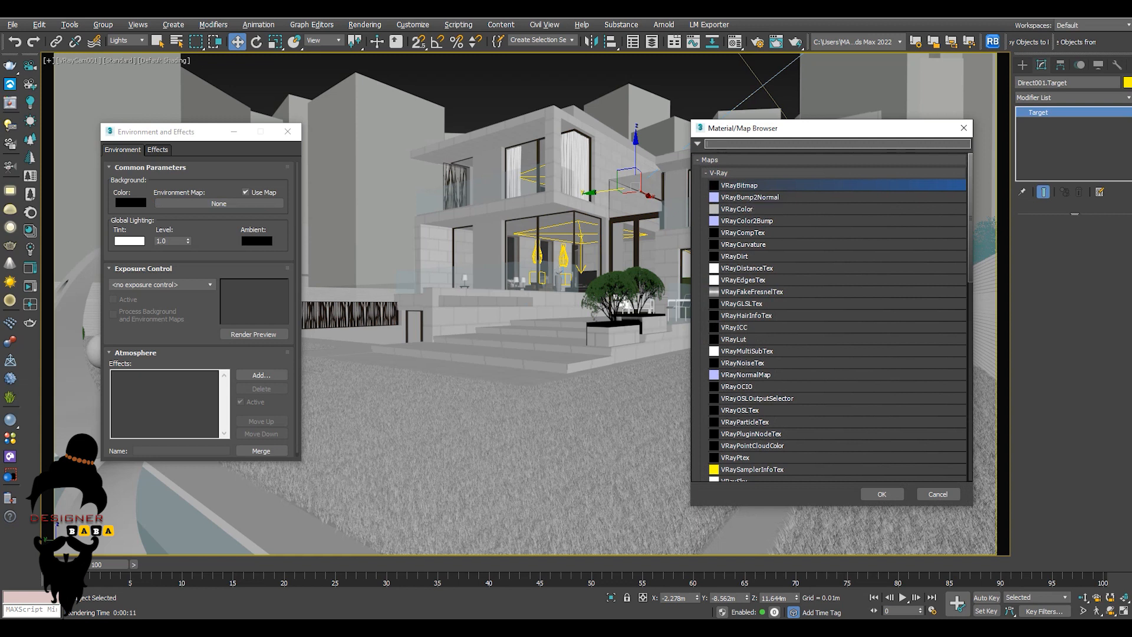
left_click(733, 187)
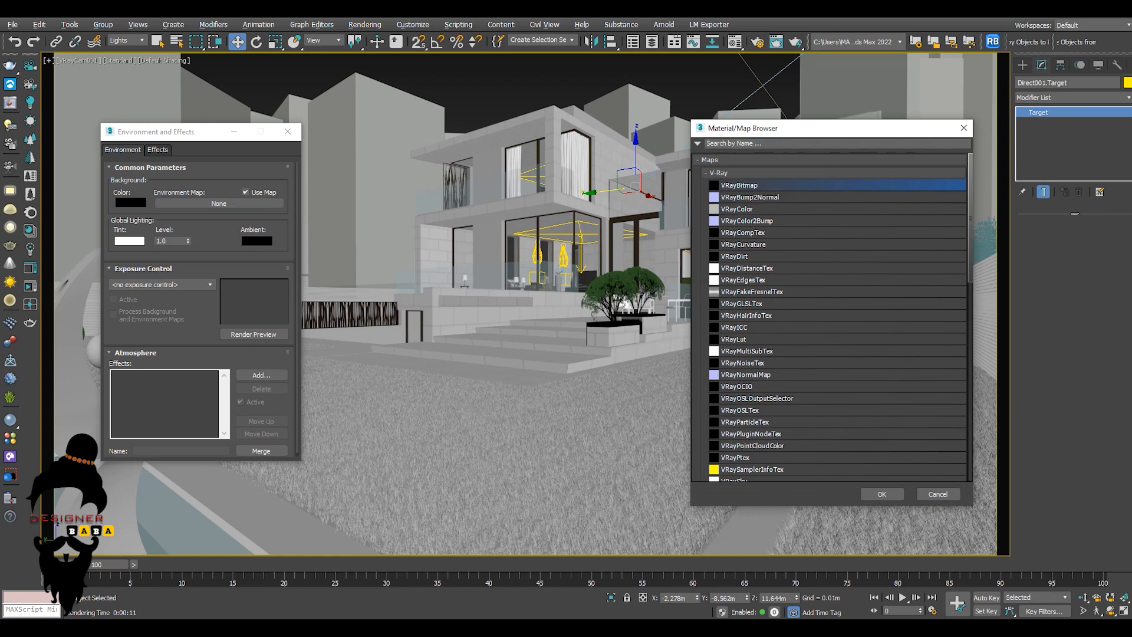
left_click(881, 494)
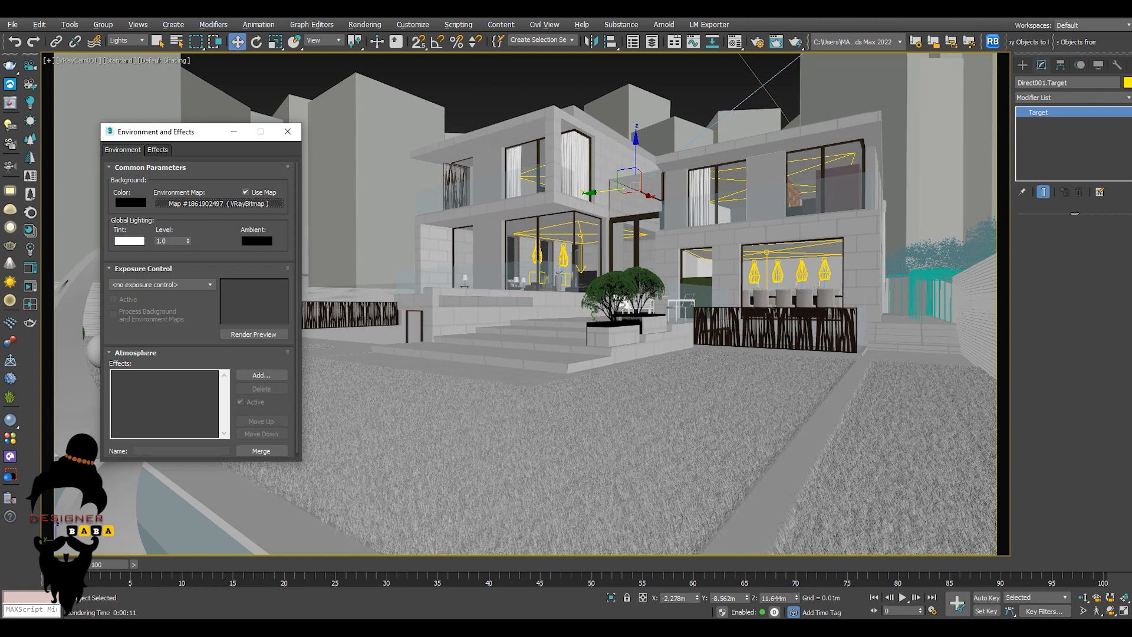
Place the environment map in a material slot as an instance and load the HDR image 0707 Dawn Sun into it.
key("m")
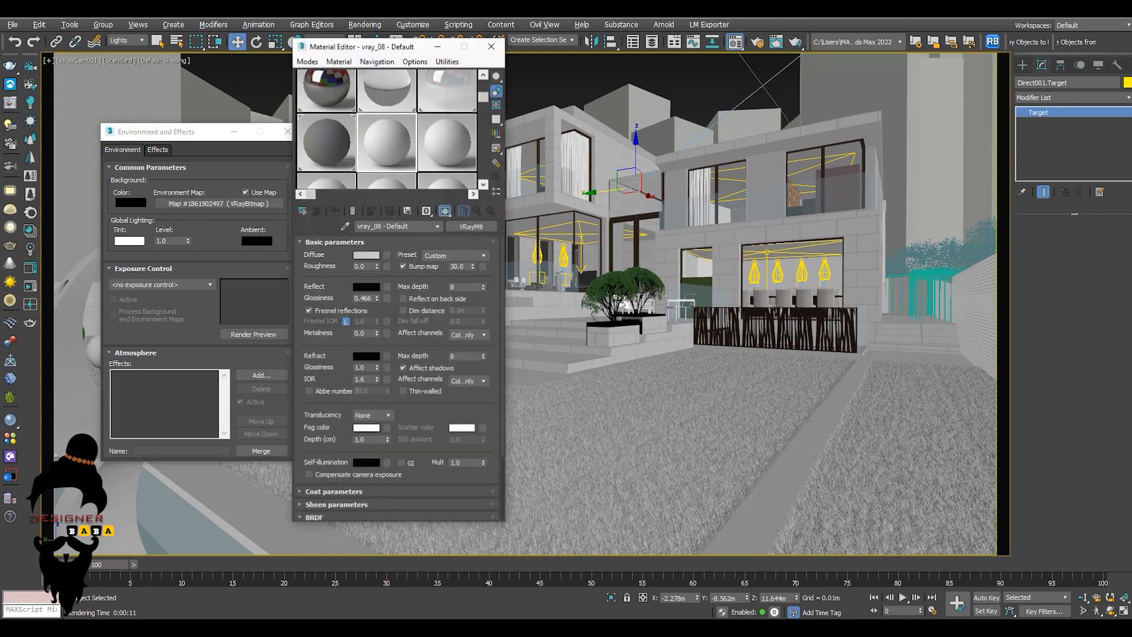
left_click_drag(219, 203, 386, 142)
key("Return")
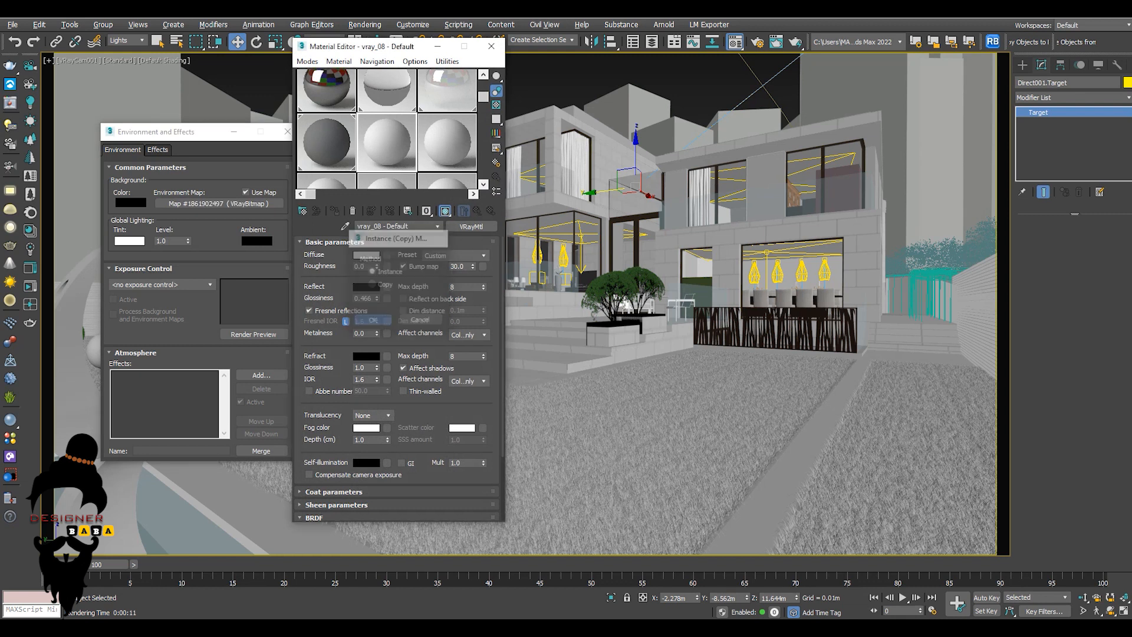
left_click(482, 260)
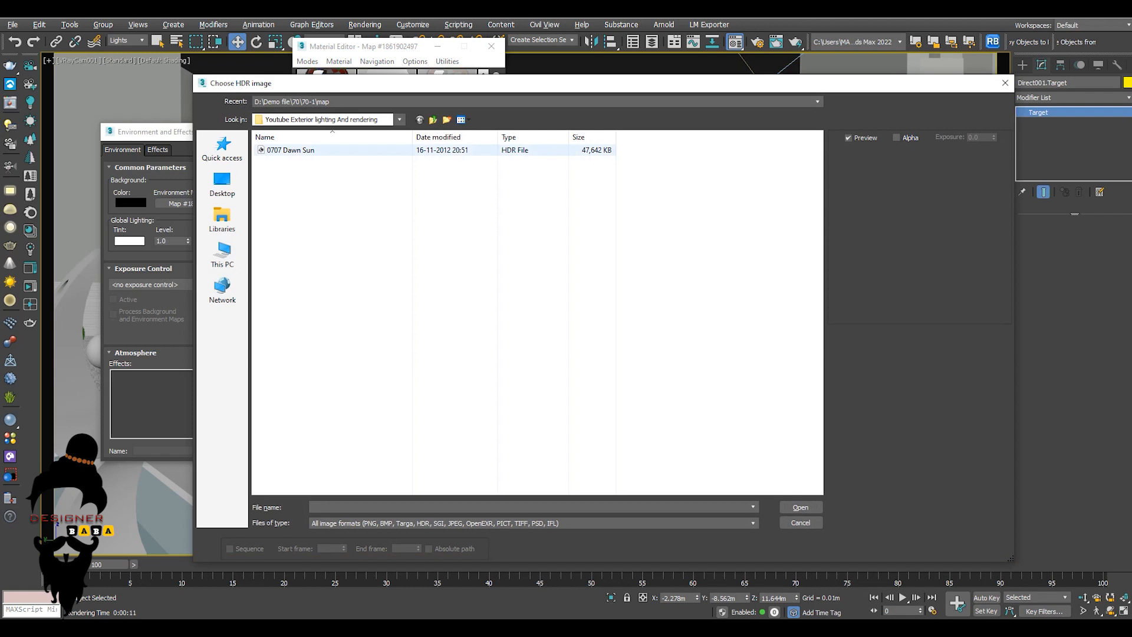
left_click(301, 151)
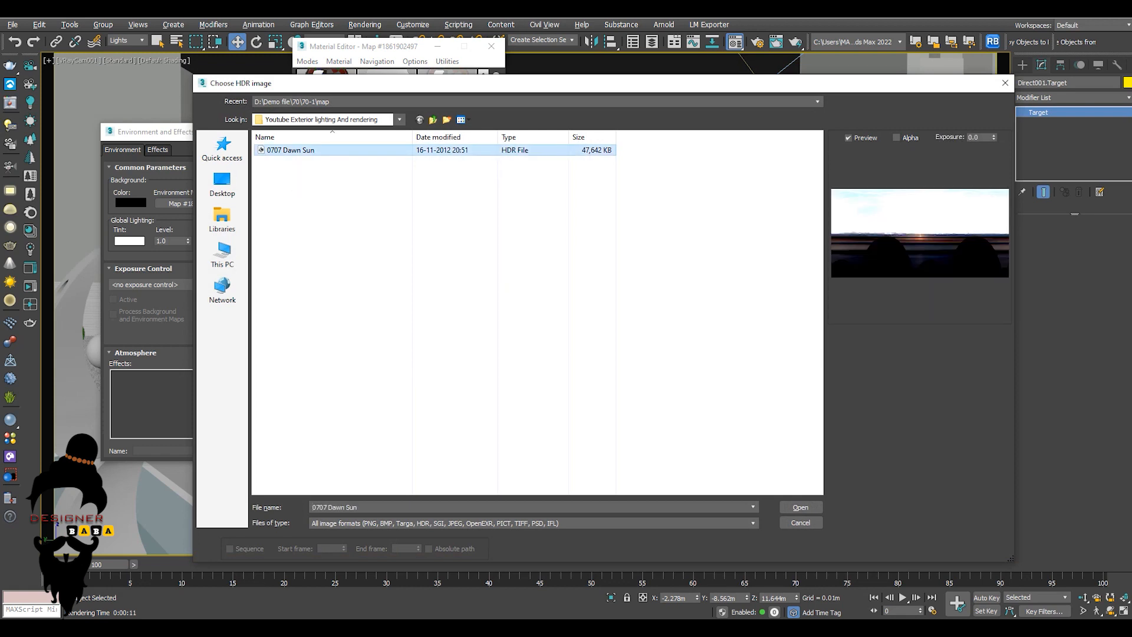
left_click(801, 507)
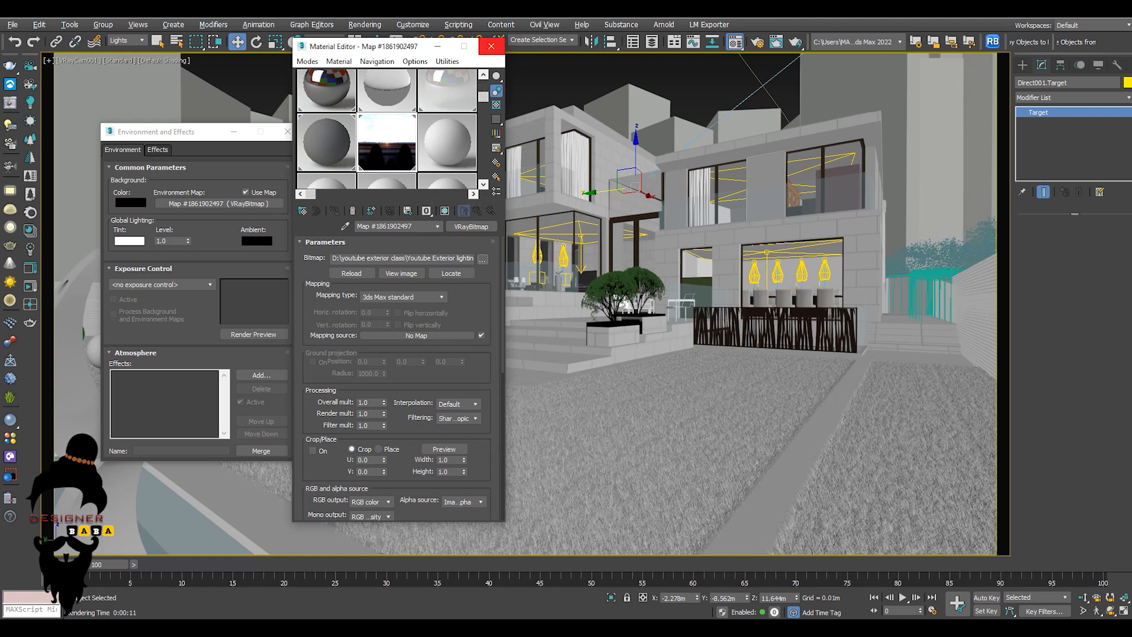
left_click(491, 47)
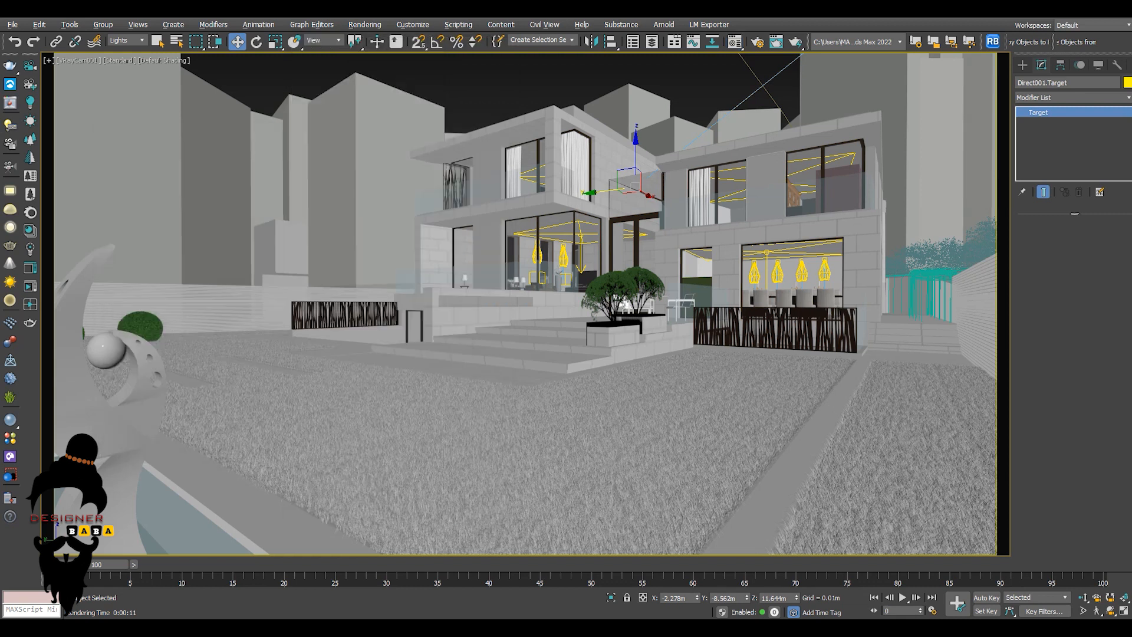
Test-render the camera view with the HDR sky, continue it interactively, and inspect the villa's facade and surroundings up close and at full frame.
left_click(10, 102)
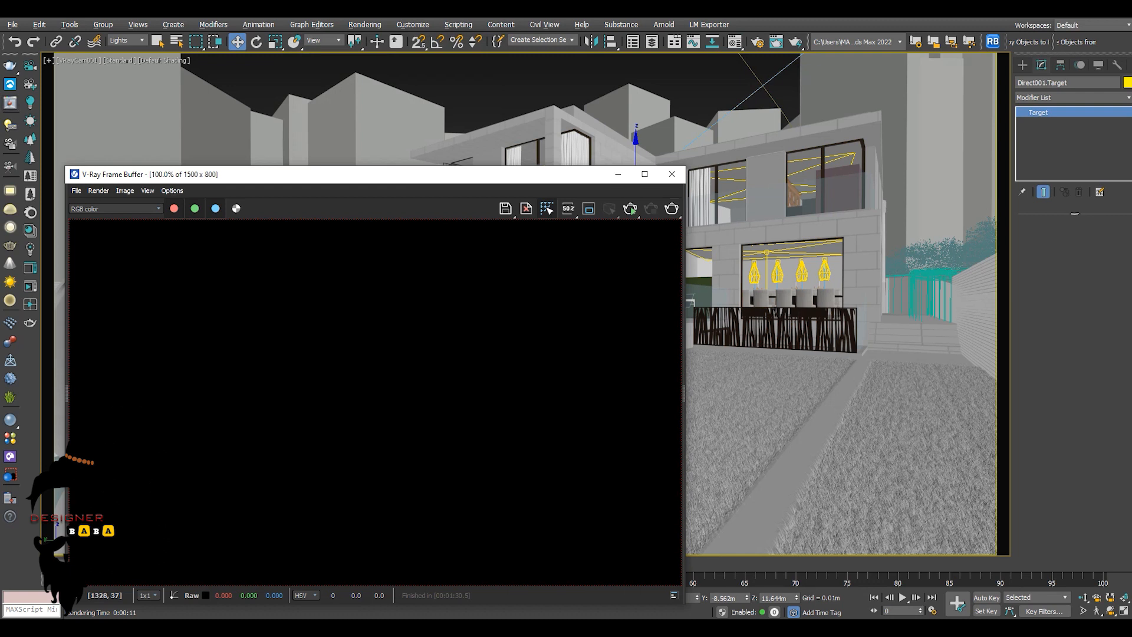
left_click(671, 208)
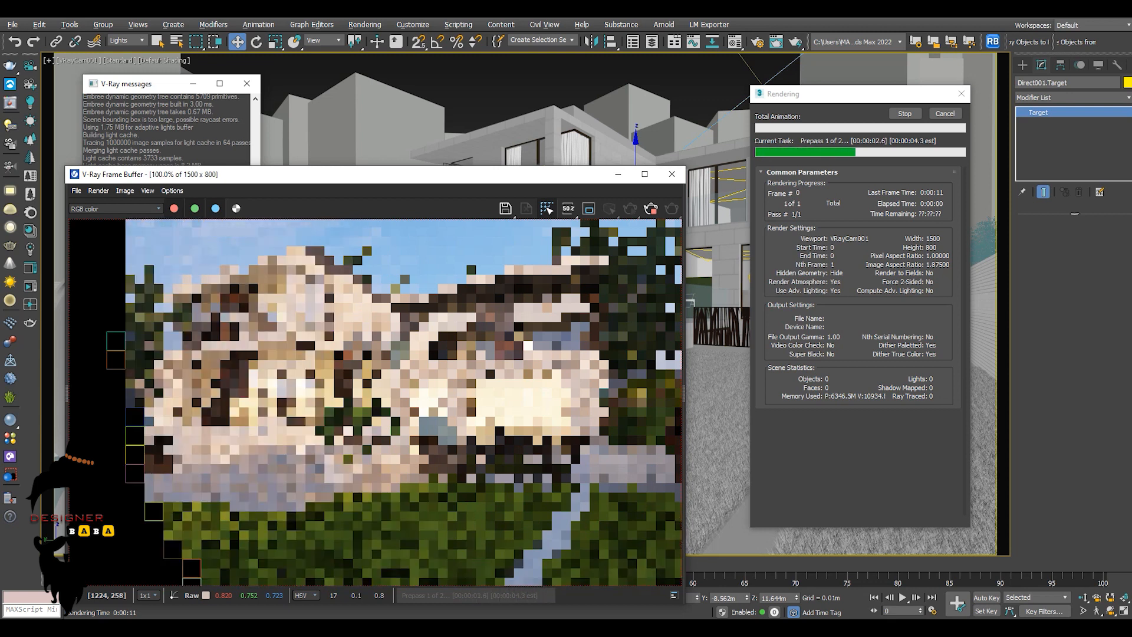
scroll(374, 401, "down", 1)
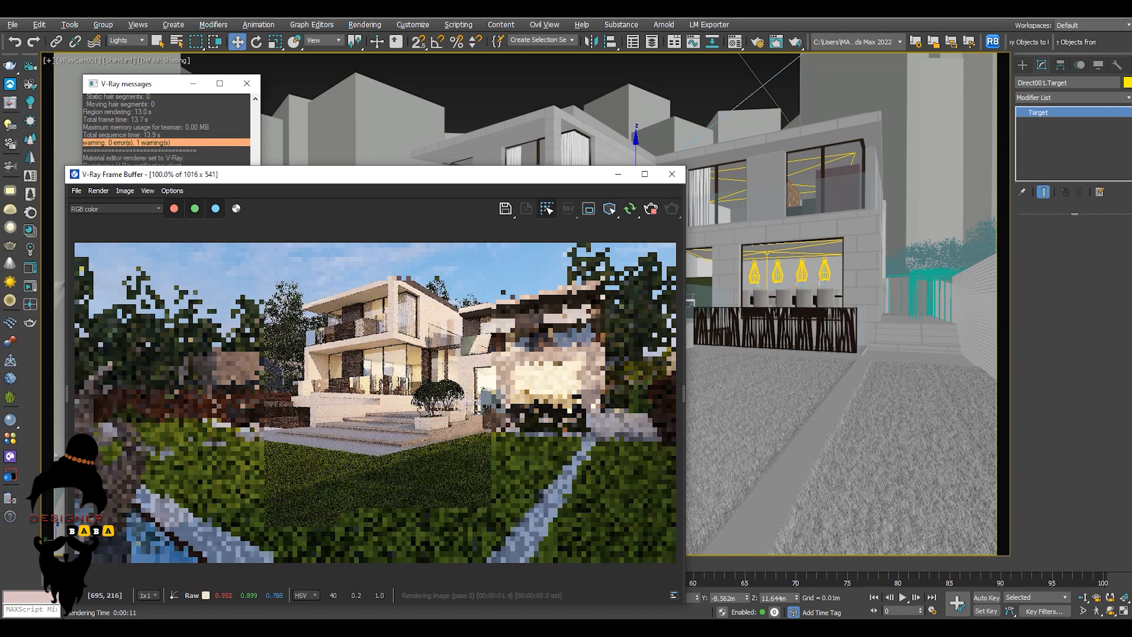
scroll(560, 303, "up", 1)
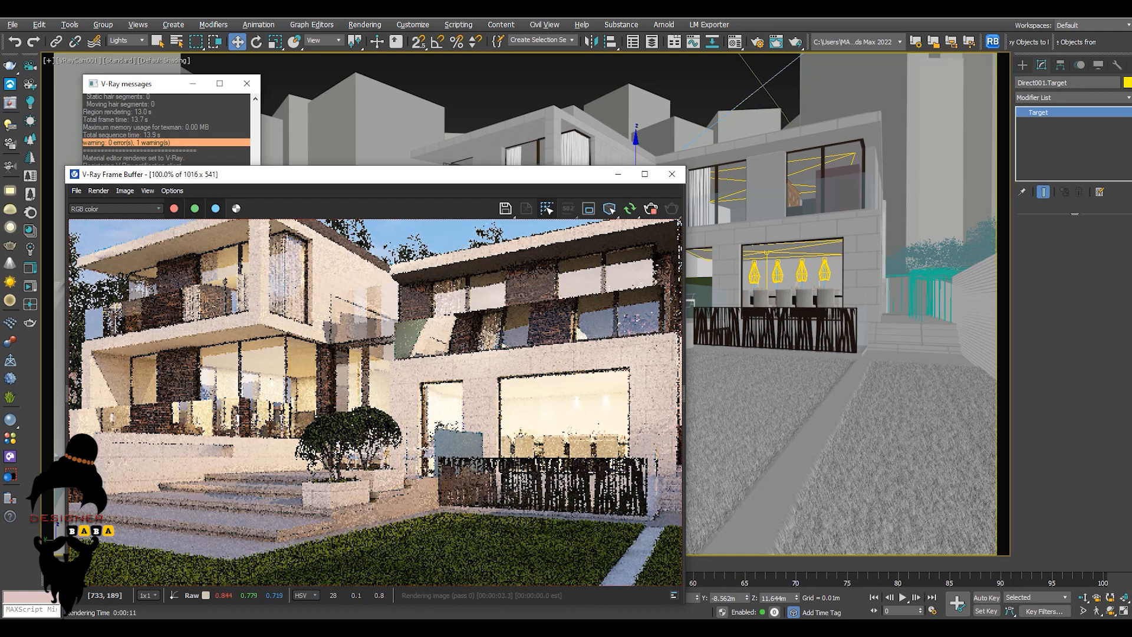
scroll(375, 402, "down", 2)
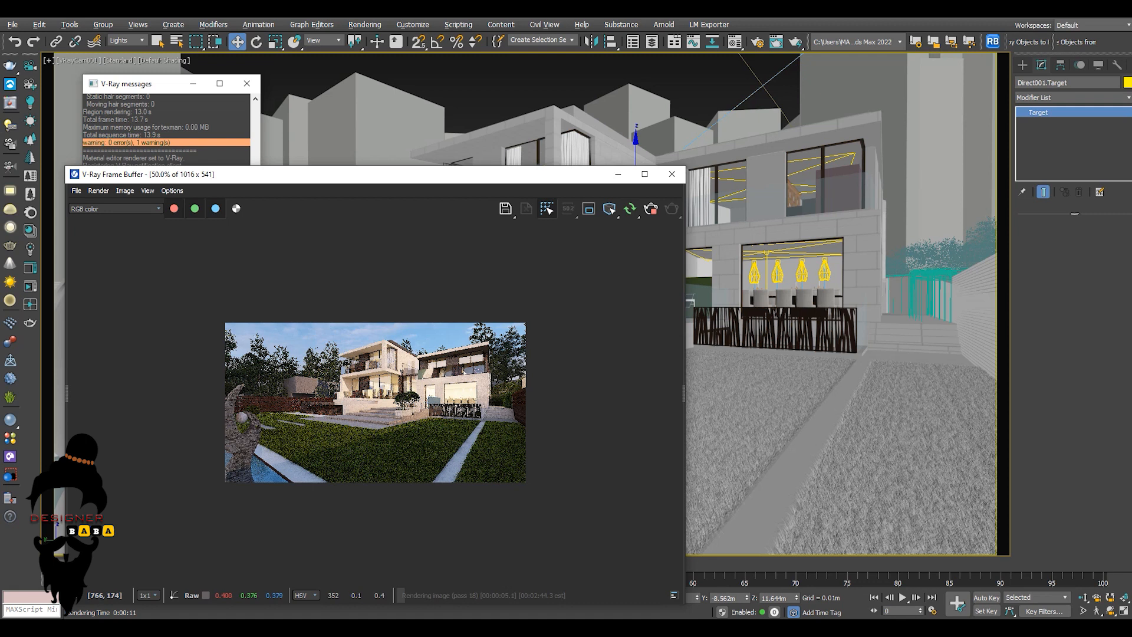
scroll(425, 377, "up", 1)
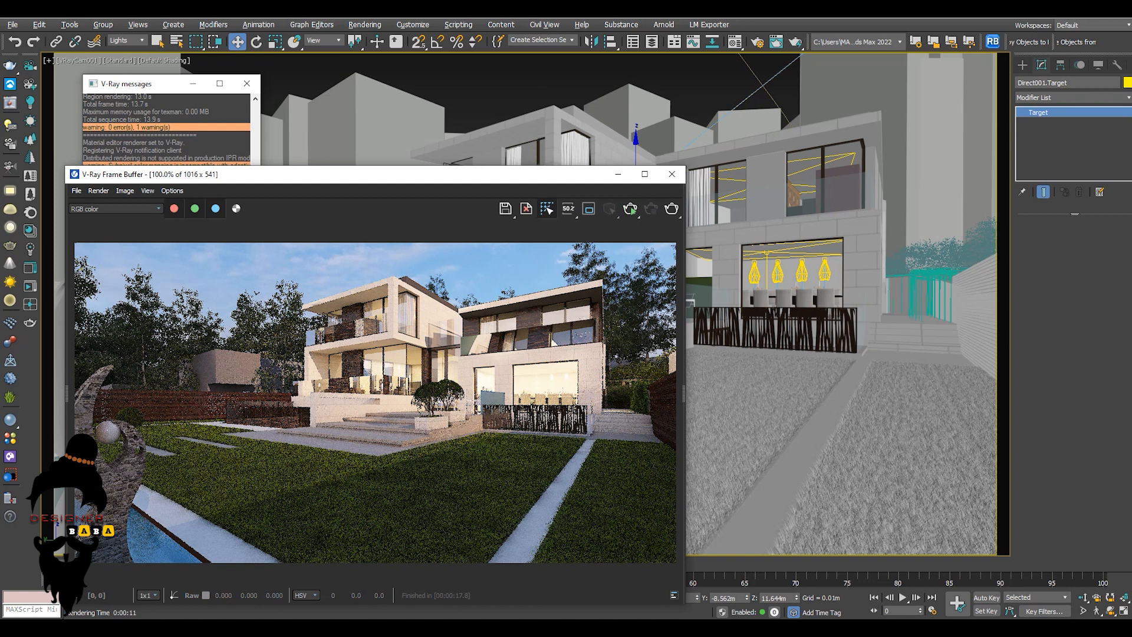
left_click(672, 174)
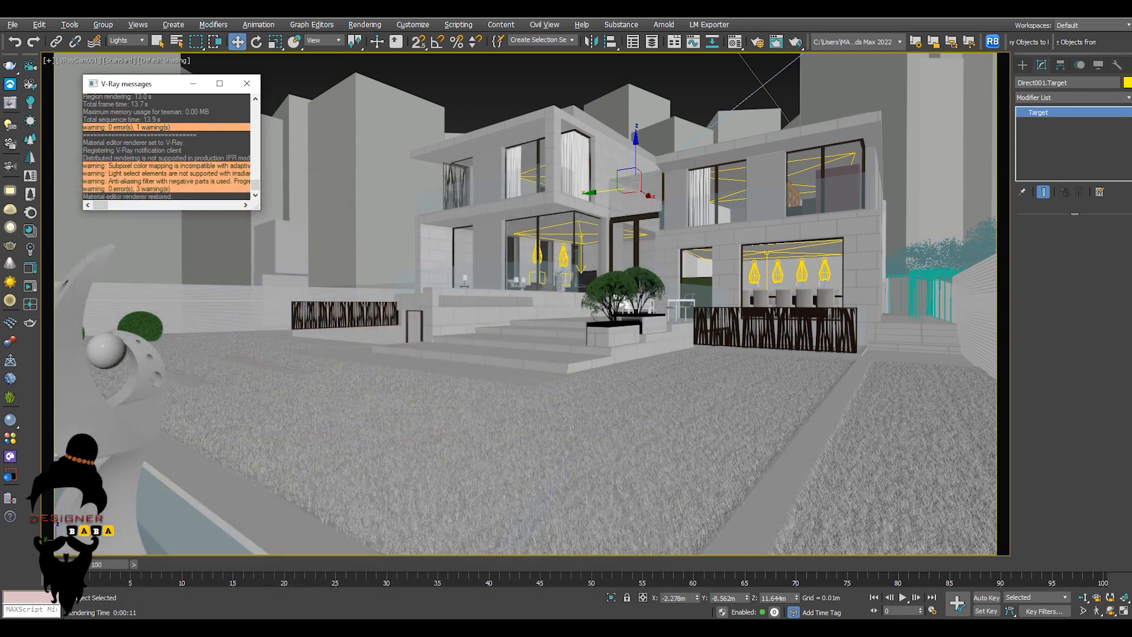
Move the directional light farther from the villa in the Top view, to about 197 m from its target.
key("alt+w")
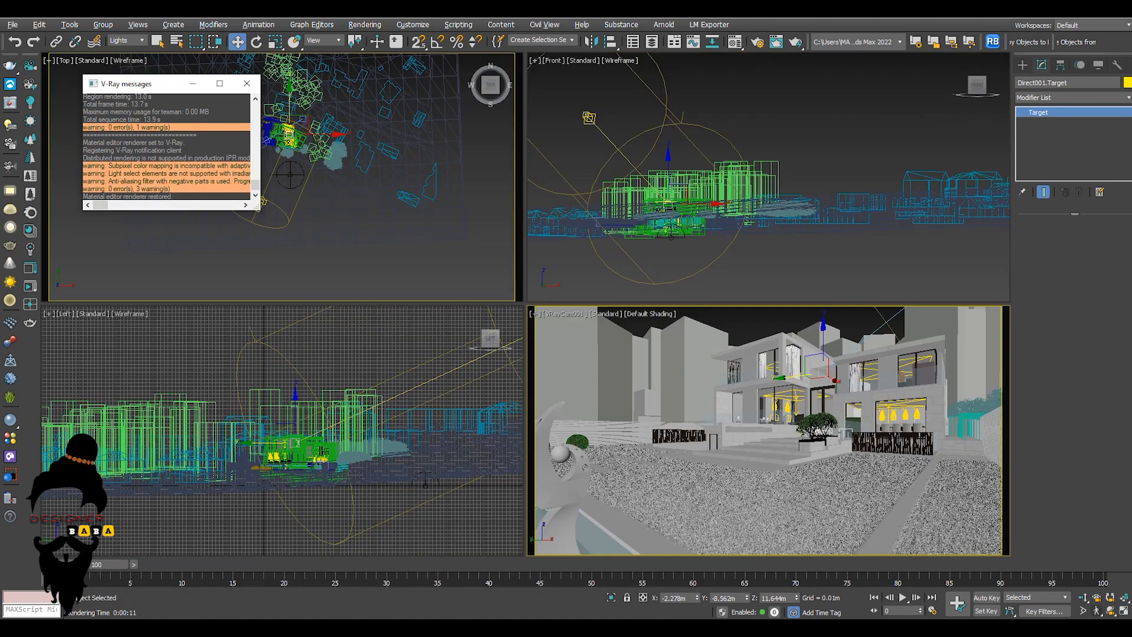
key("ctrl+d")
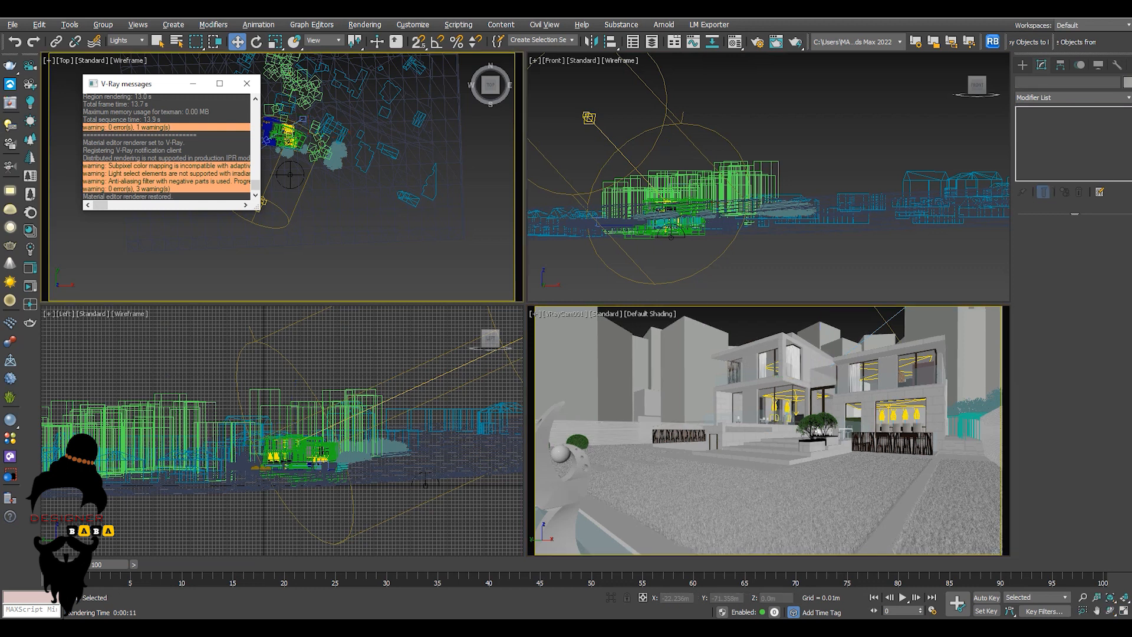
left_click(246, 83)
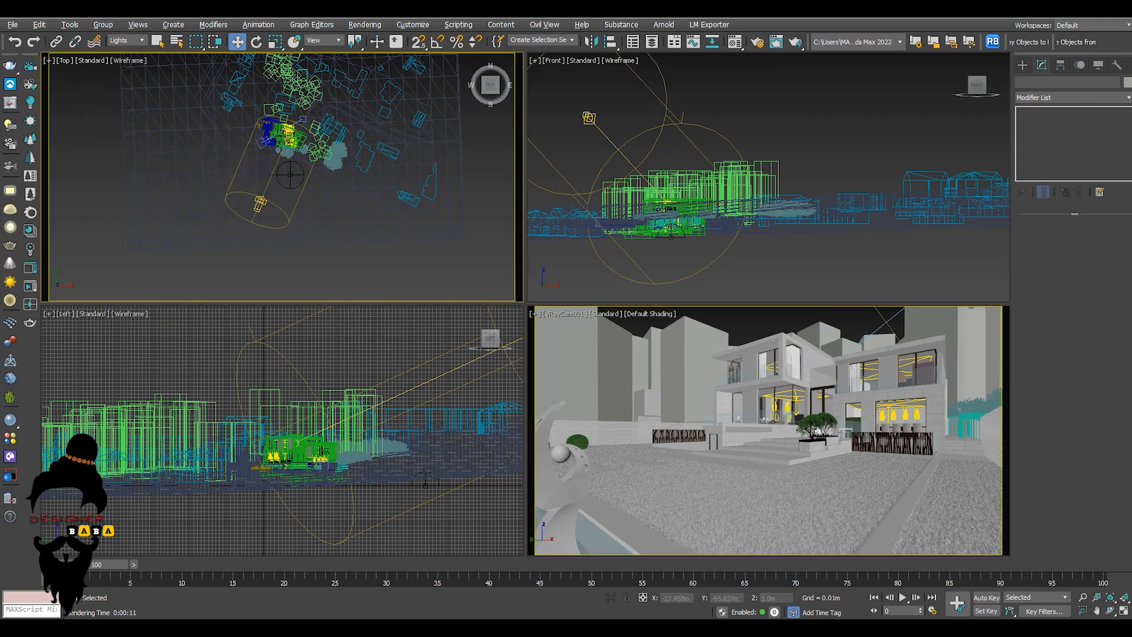
left_click(259, 203)
left_click_drag(259, 204, 230, 296)
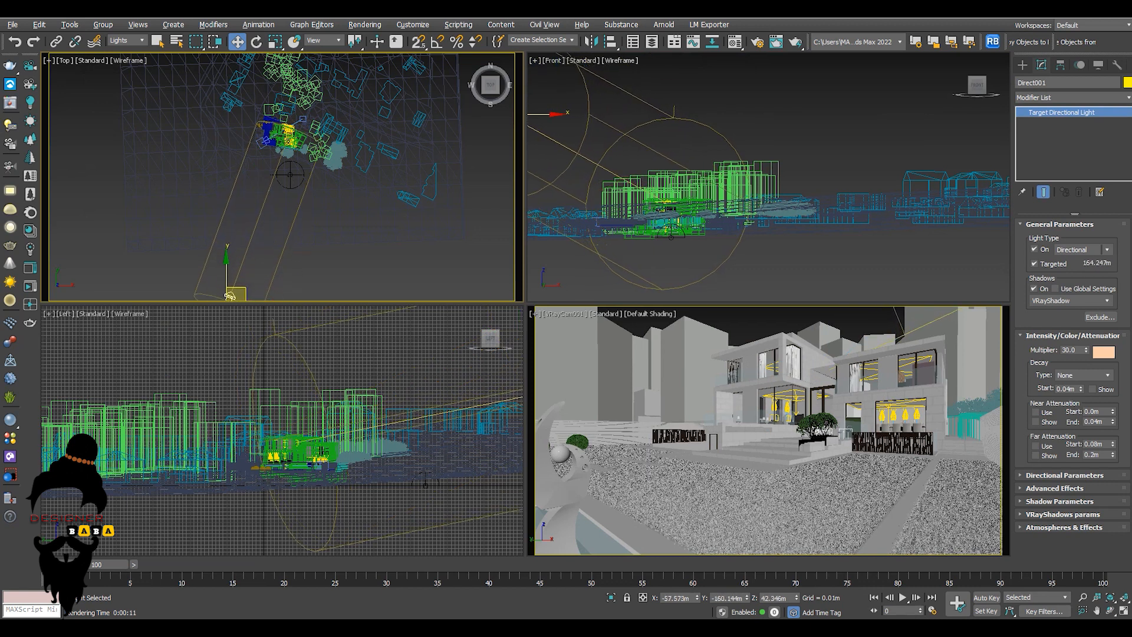
scroll(230, 296, "down", 4)
left_click_drag(249, 239, 241, 258)
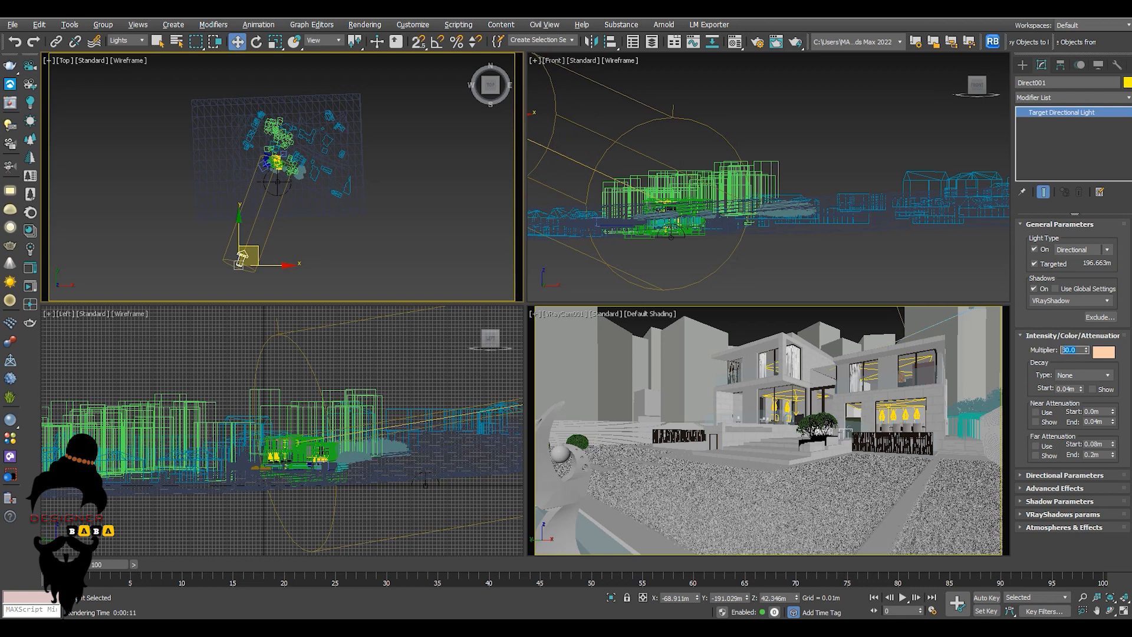
Set the directional light's multiplier to 20 and rerun the interactive render of the camera view.
right_click(818, 432)
key("alt+w")
right_click(373, 323)
left_click(425, 463)
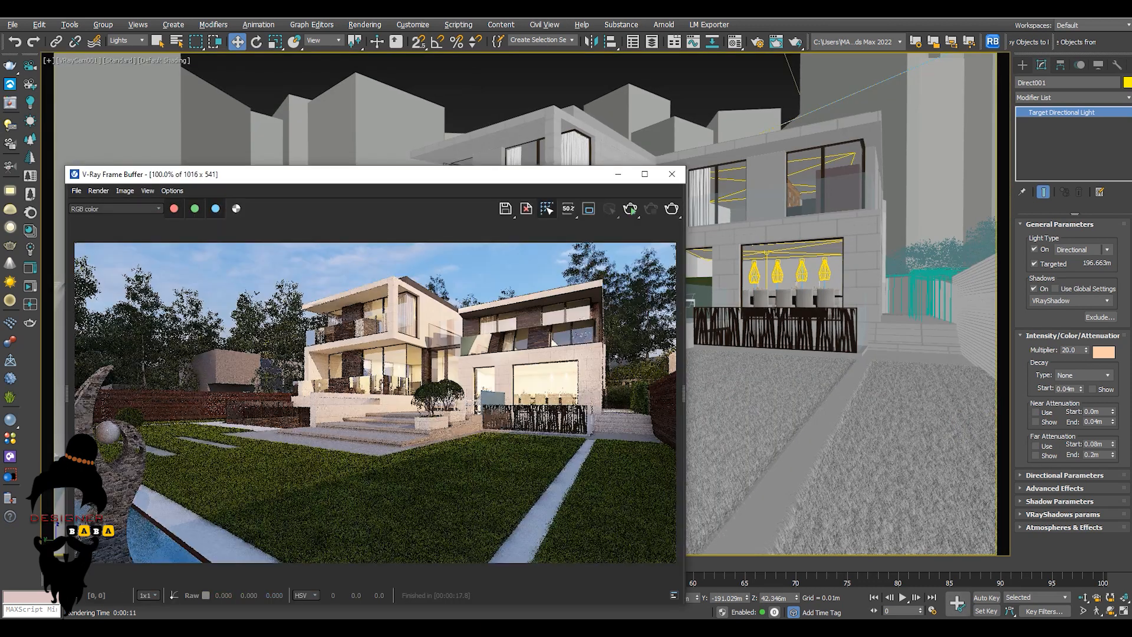
left_click(630, 209)
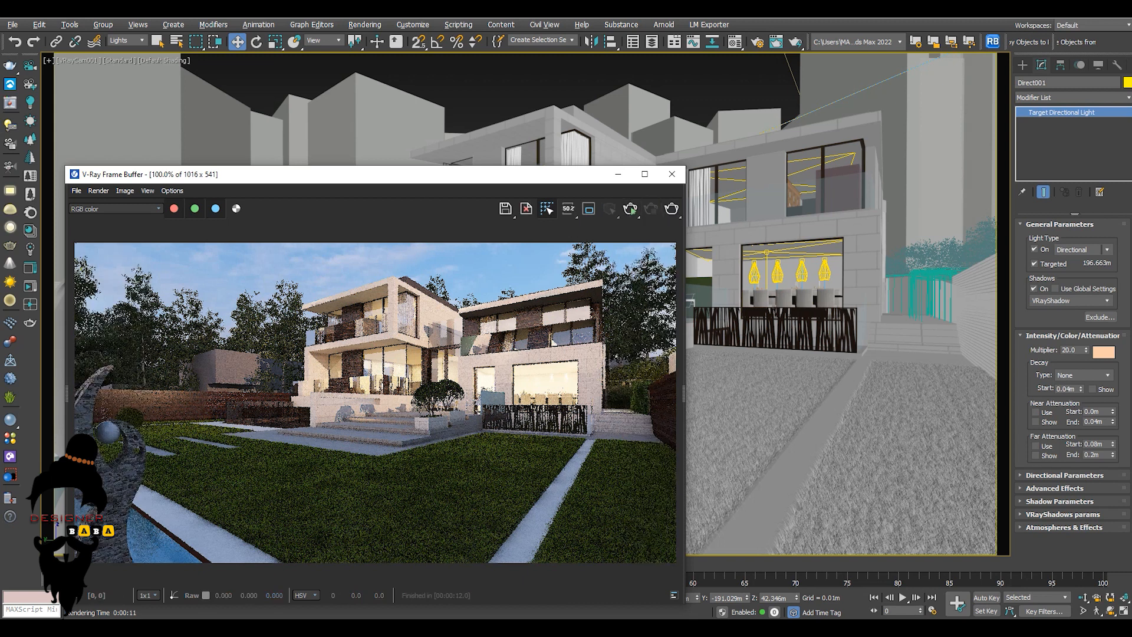
Select the dining-room plane light and start an interactive region render around the dining-room window.
left_click(767, 253)
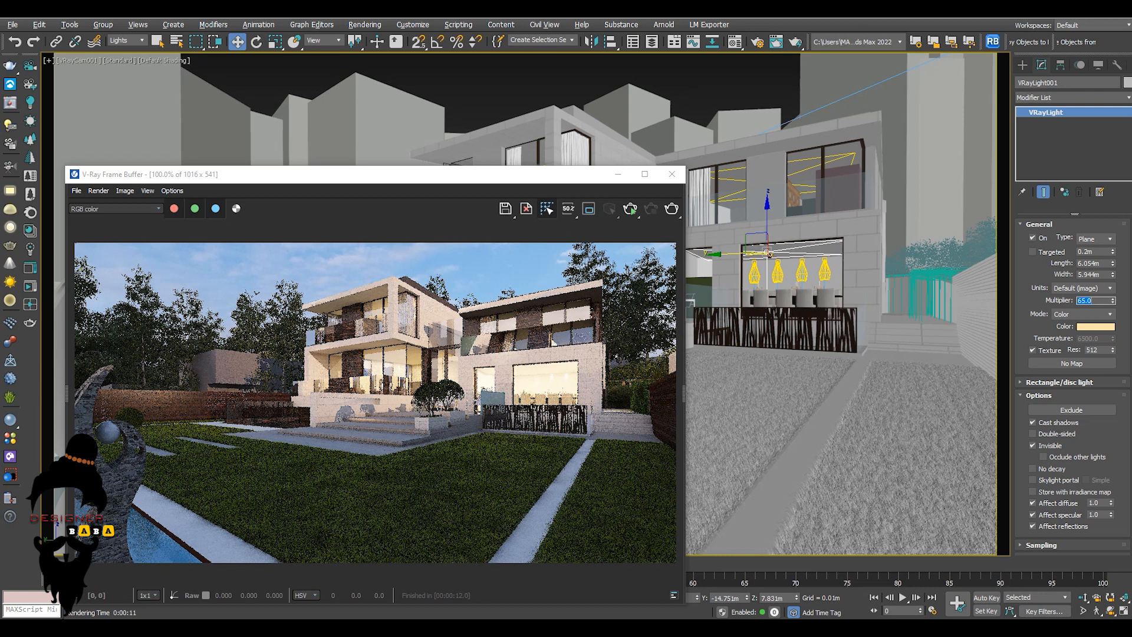
left_click_drag(491, 342, 581, 459)
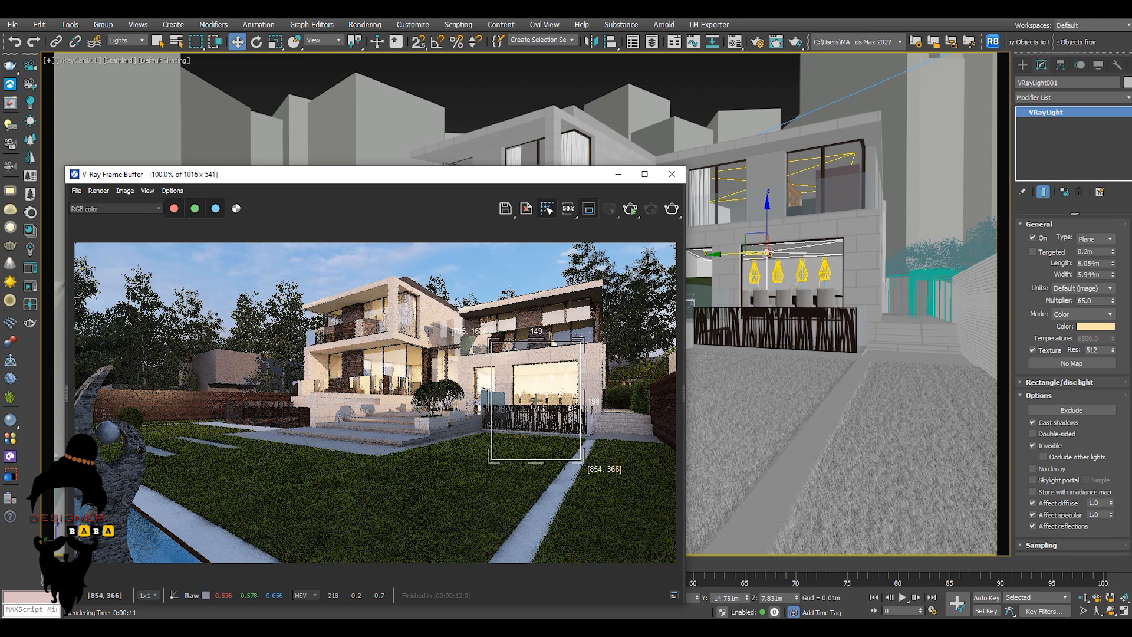
key("shift+q")
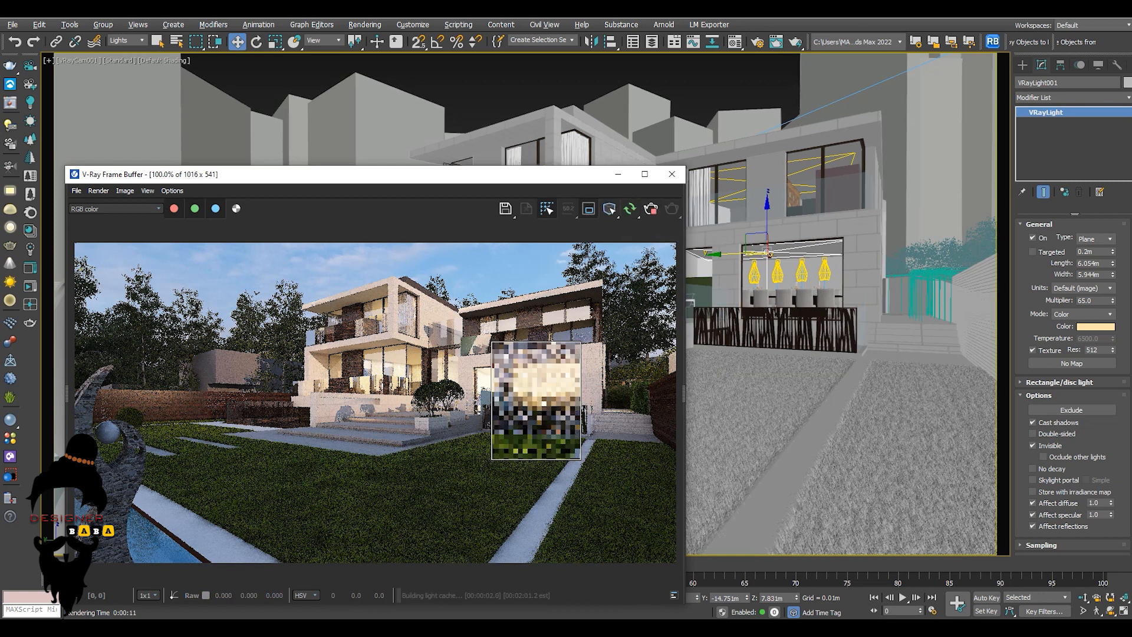
Try a multiplier of 50 for the dining-room plane light, settle on 30, and enlarge the interactive render region to cover the villa.
double_click(1086, 301)
type("50")
key("Return")
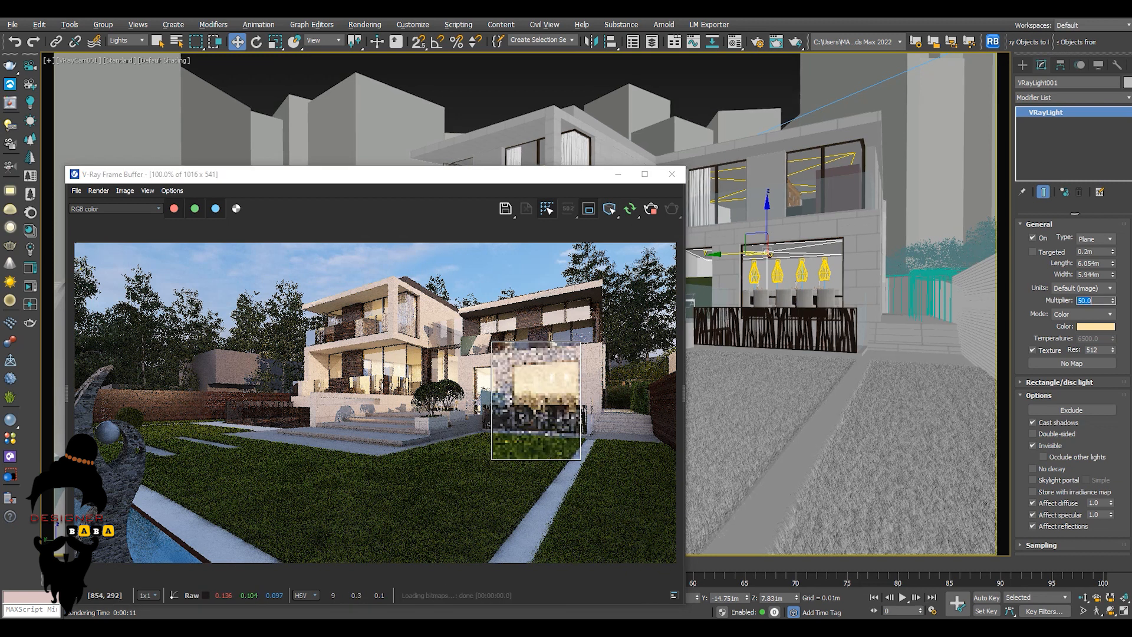
type("4")
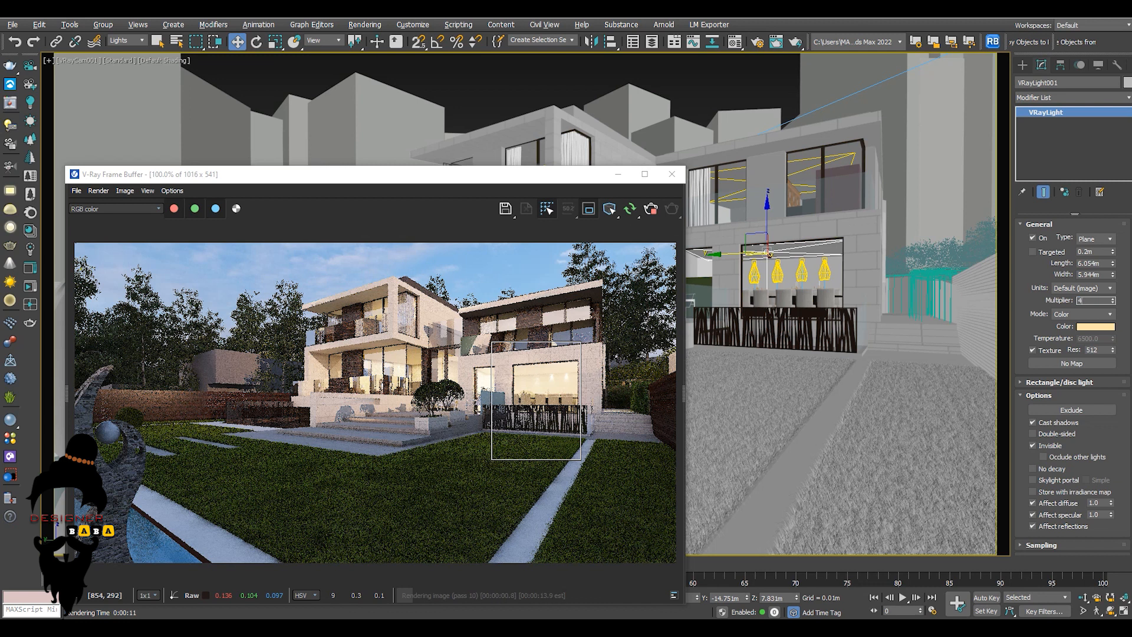
type("0")
key("Return")
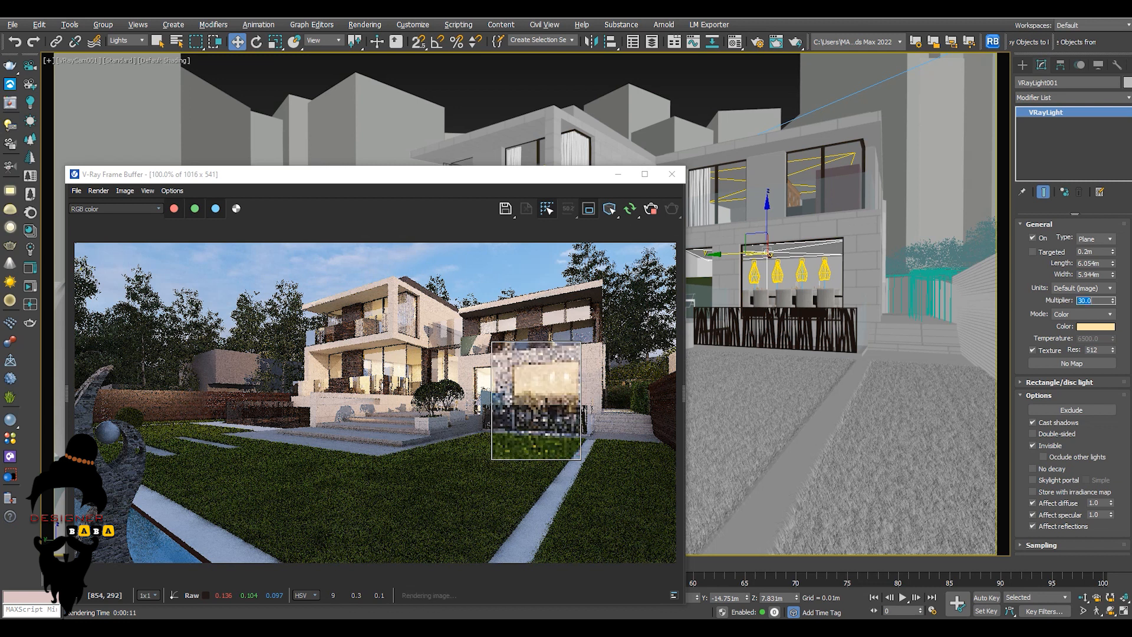
left_click_drag(298, 290, 569, 446)
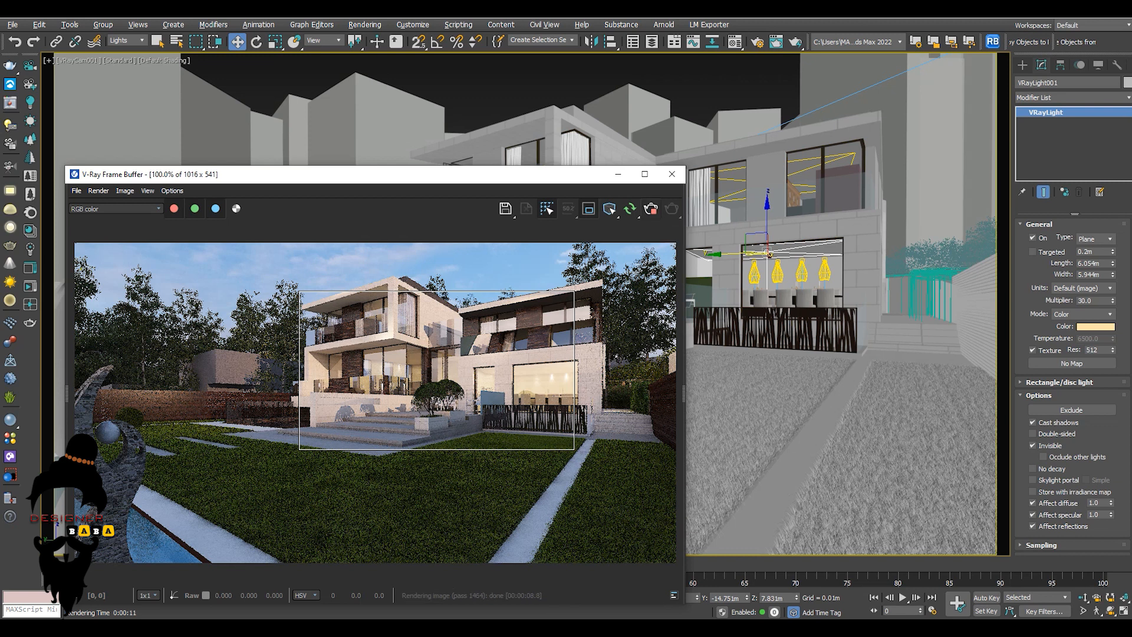
Unhide all objects in the scene and turn off region rendering in the V-Ray frame buffer.
left_click(671, 174)
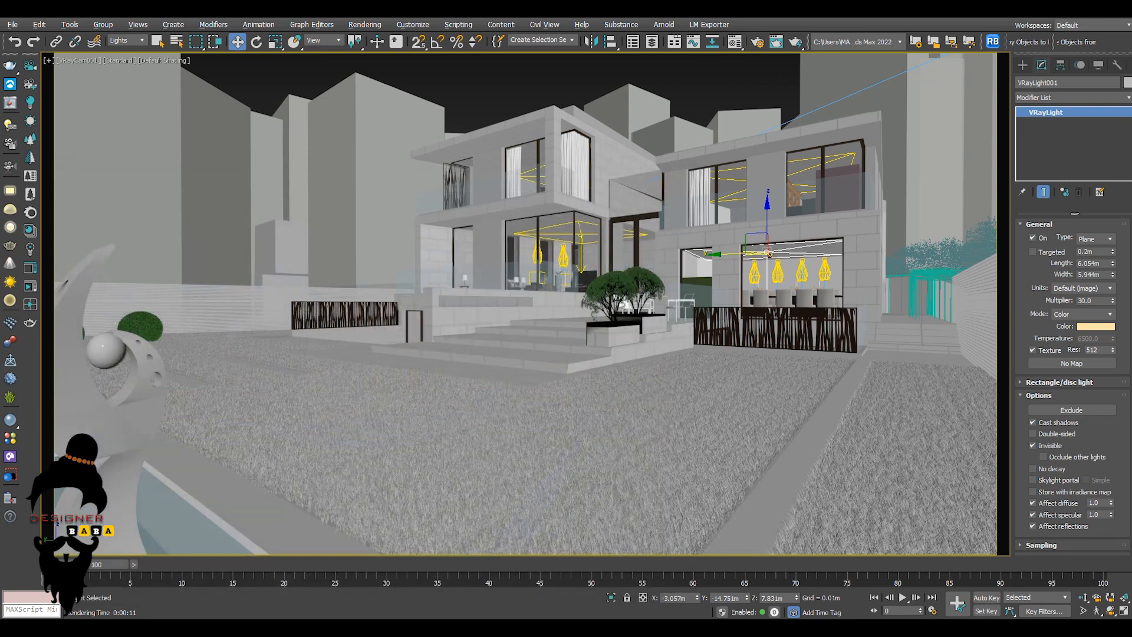
right_click(541, 321)
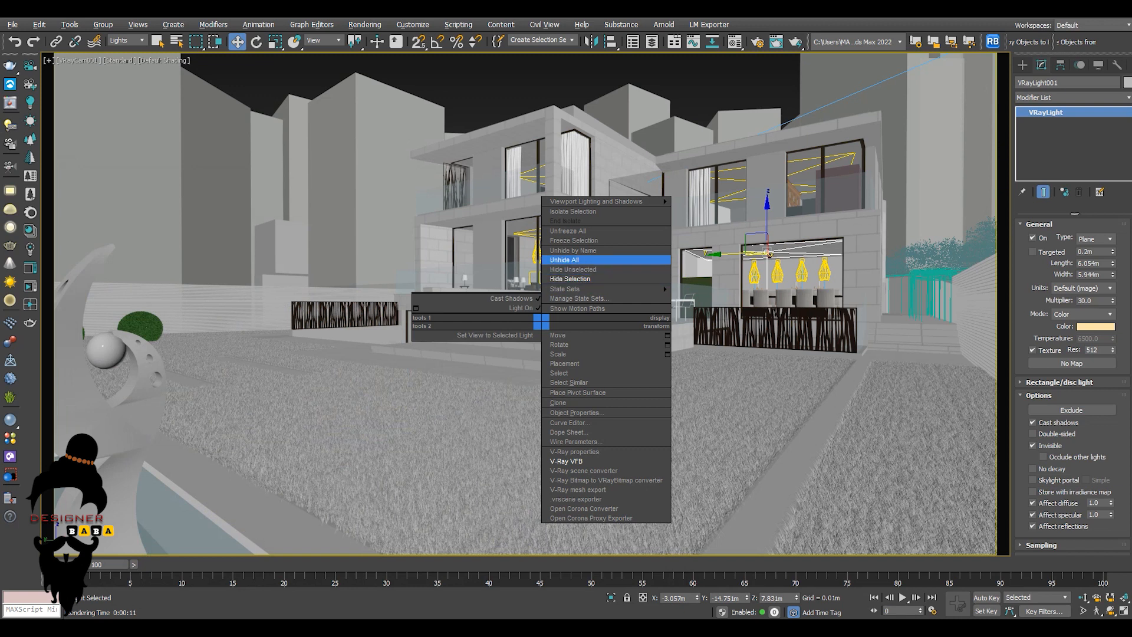
left_click(565, 259)
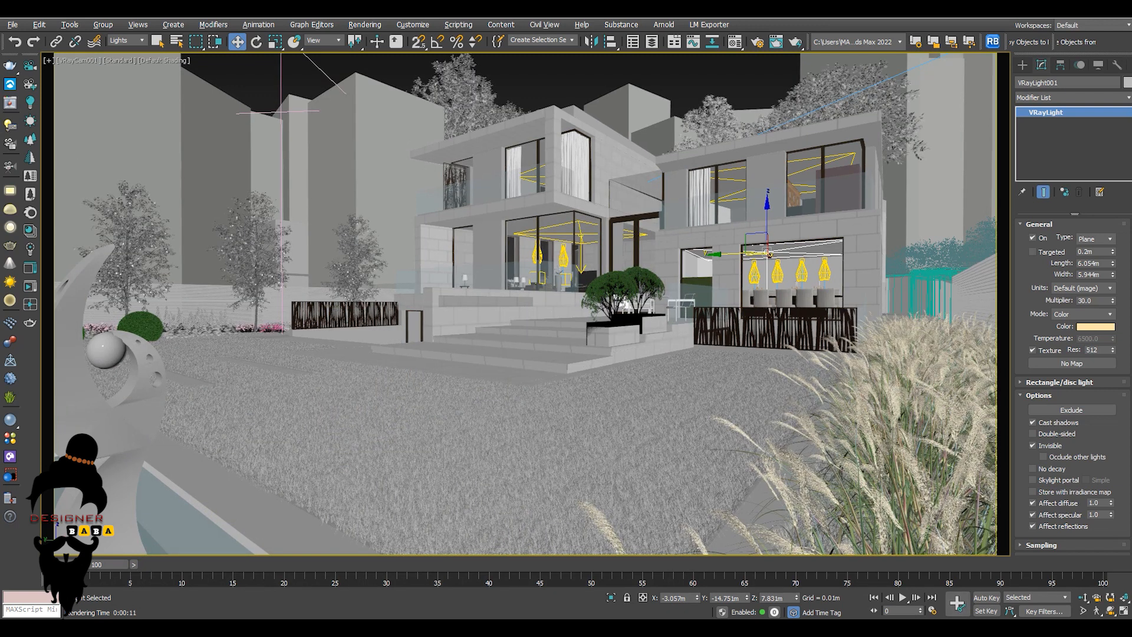
left_click(10, 103)
left_click(588, 208)
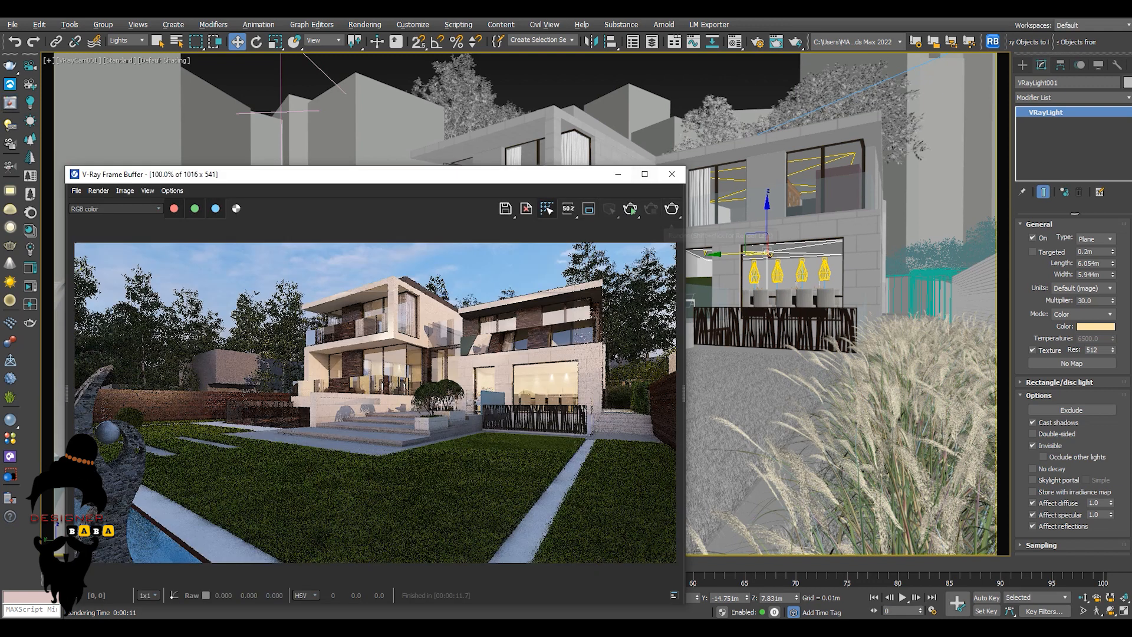
Set the secondary global illumination engine to Brute force and expand the irradiance map settings.
left_click(756, 41)
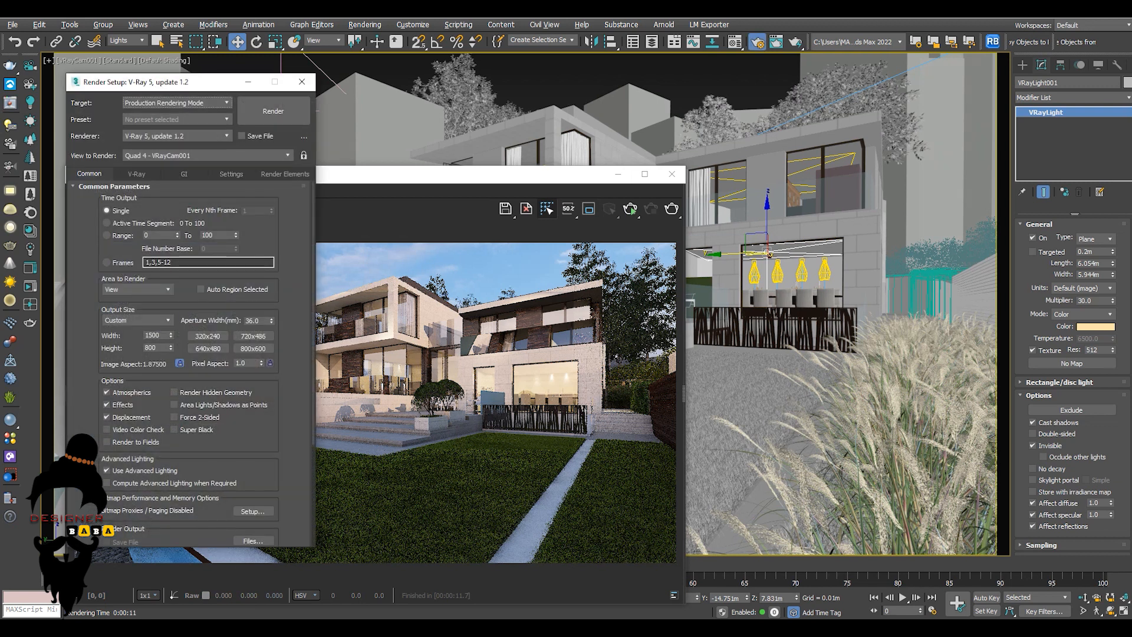
left_click(184, 174)
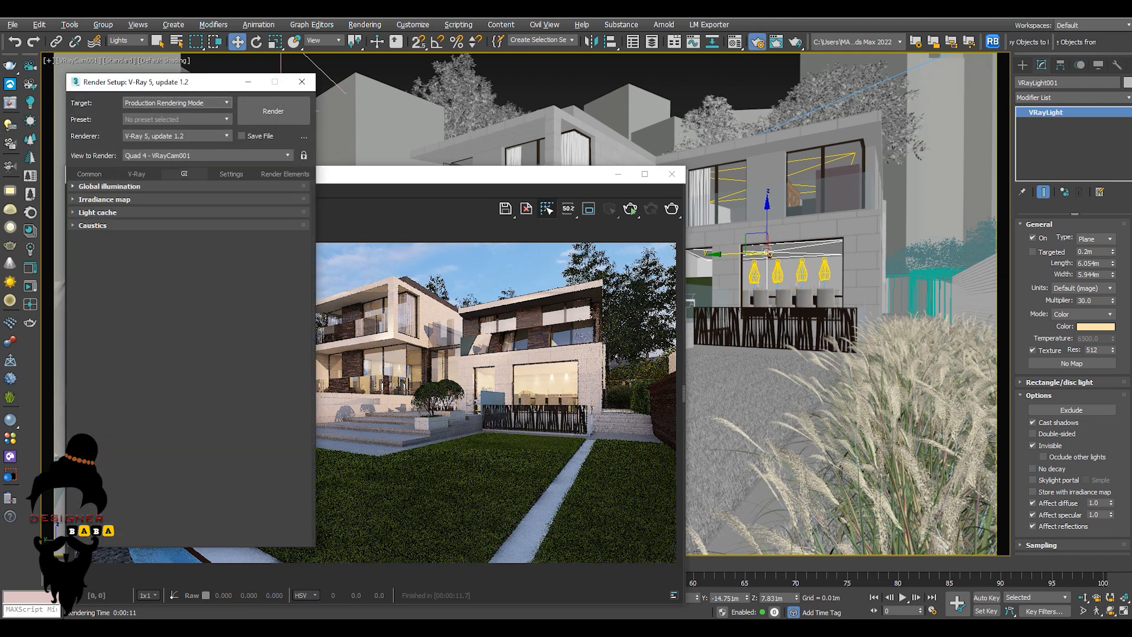
left_click(109, 186)
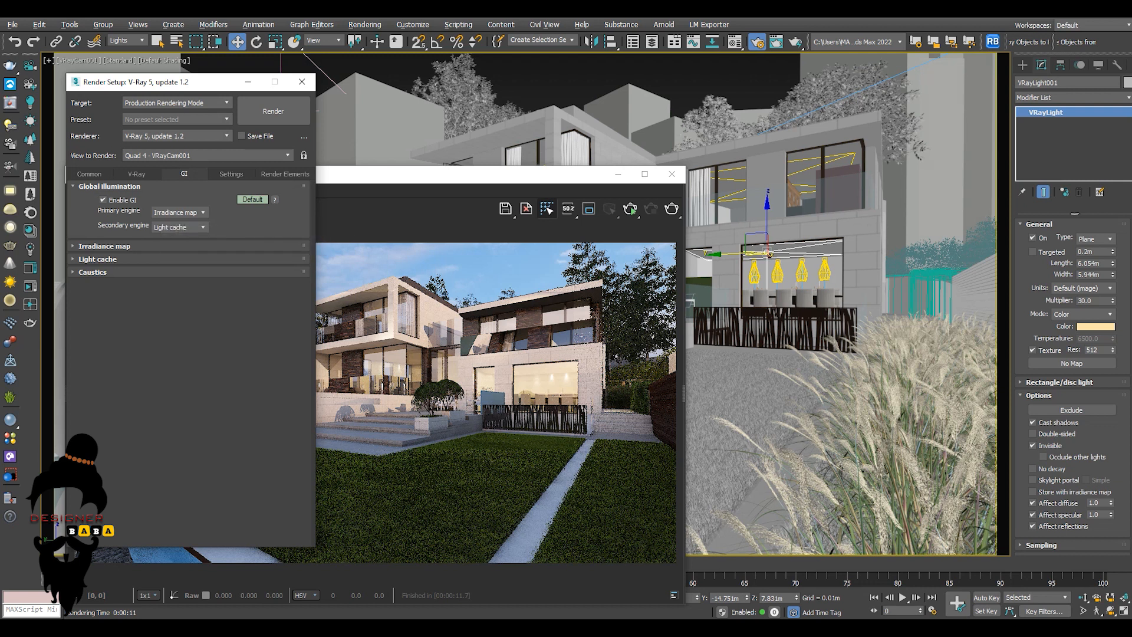
left_click(177, 226)
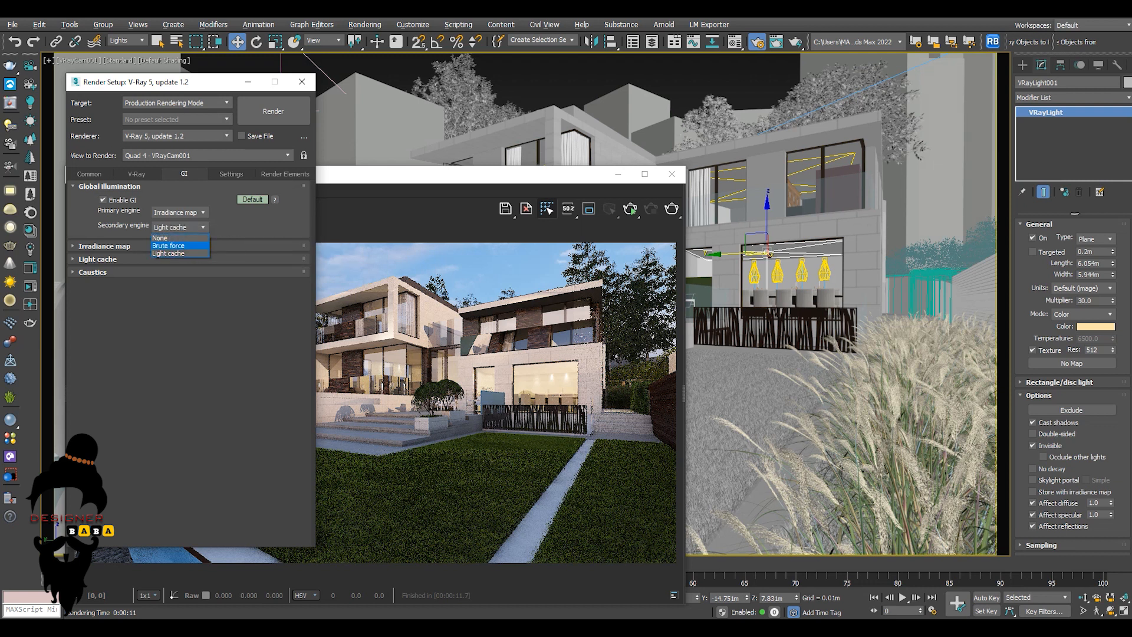
left_click(168, 246)
left_click(101, 258)
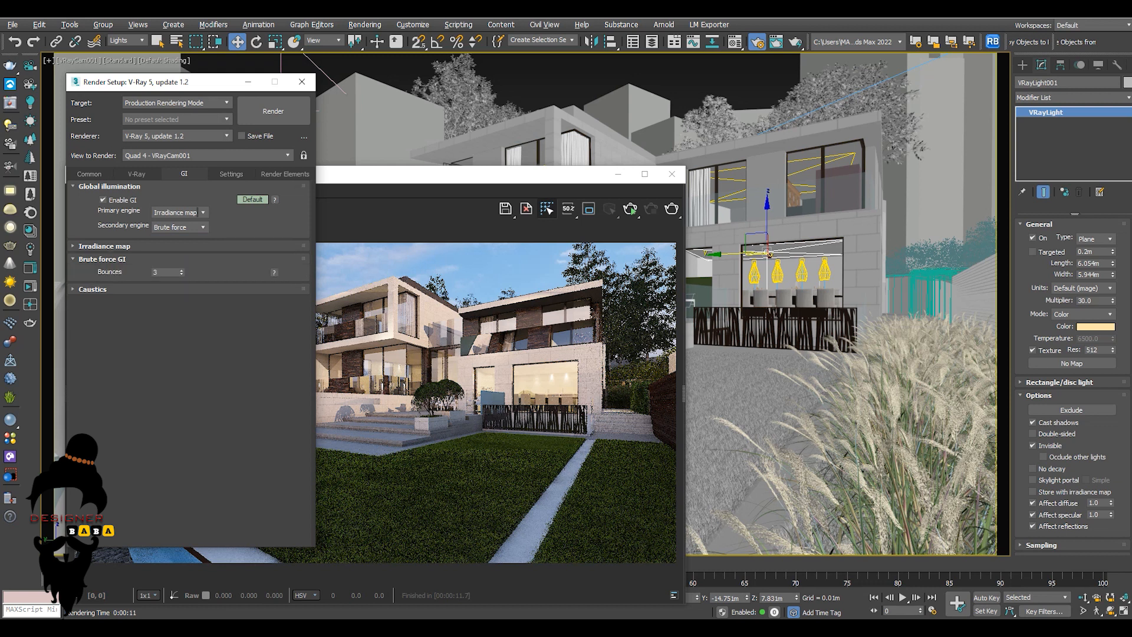
left_click(104, 245)
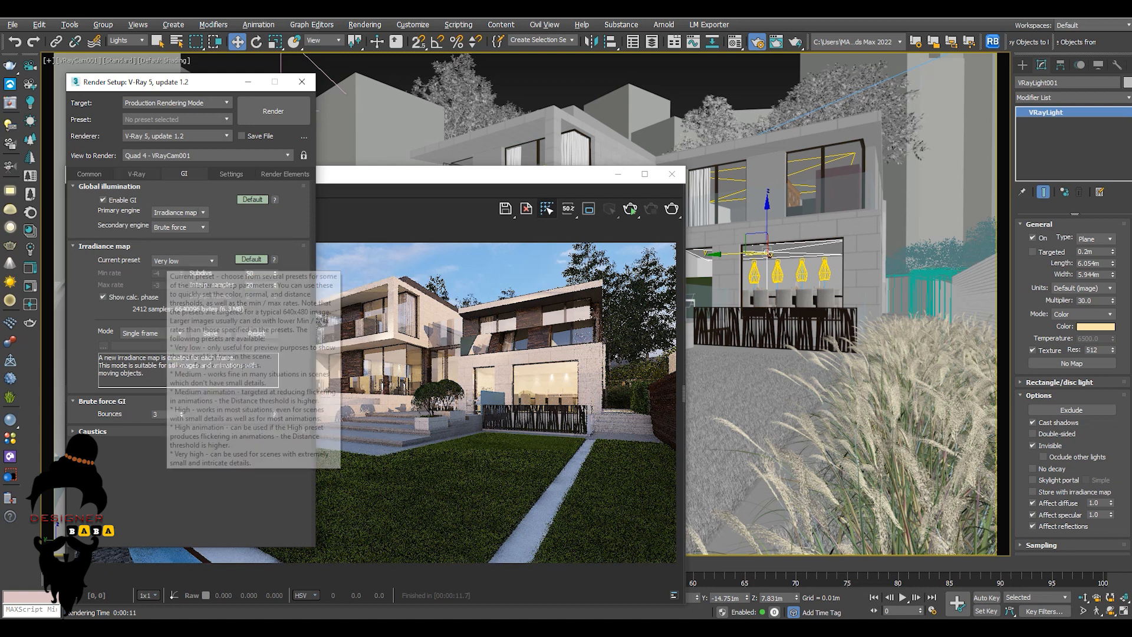
Set the bucket image sampler's max subdivs to 5.
left_click(137, 173)
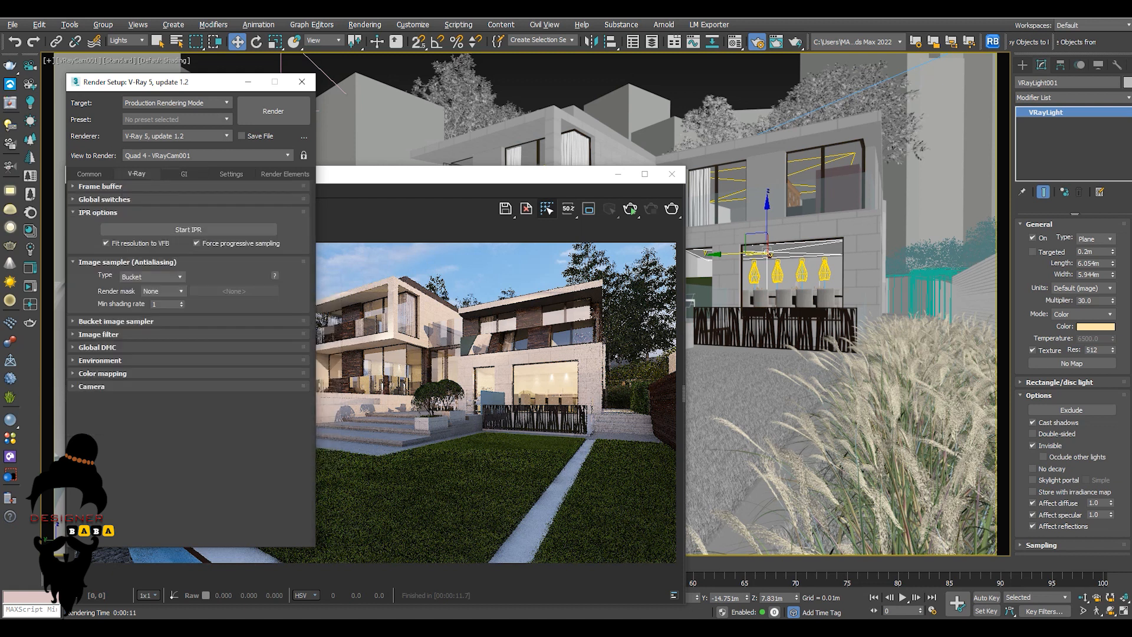
left_click(115, 321)
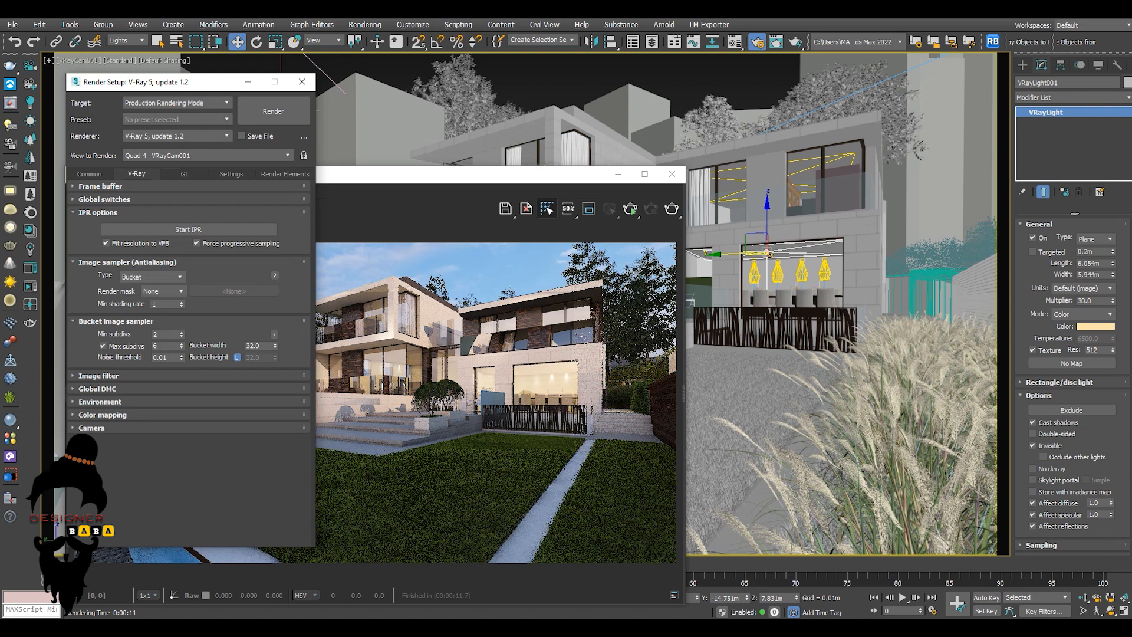
left_click(162, 334)
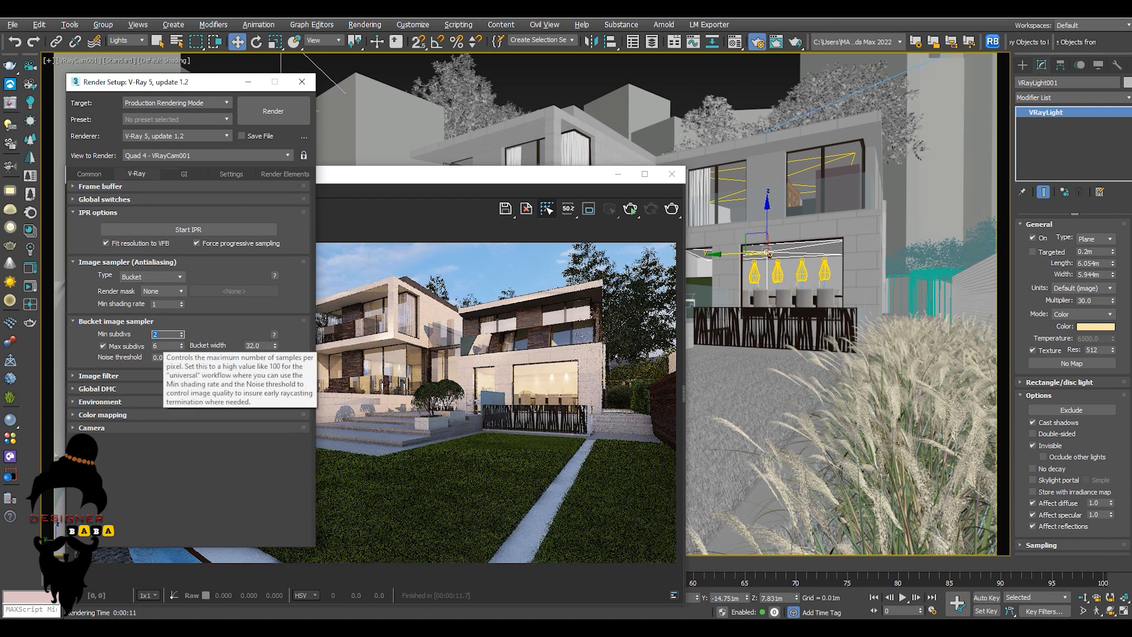
left_click(166, 345)
type("5")
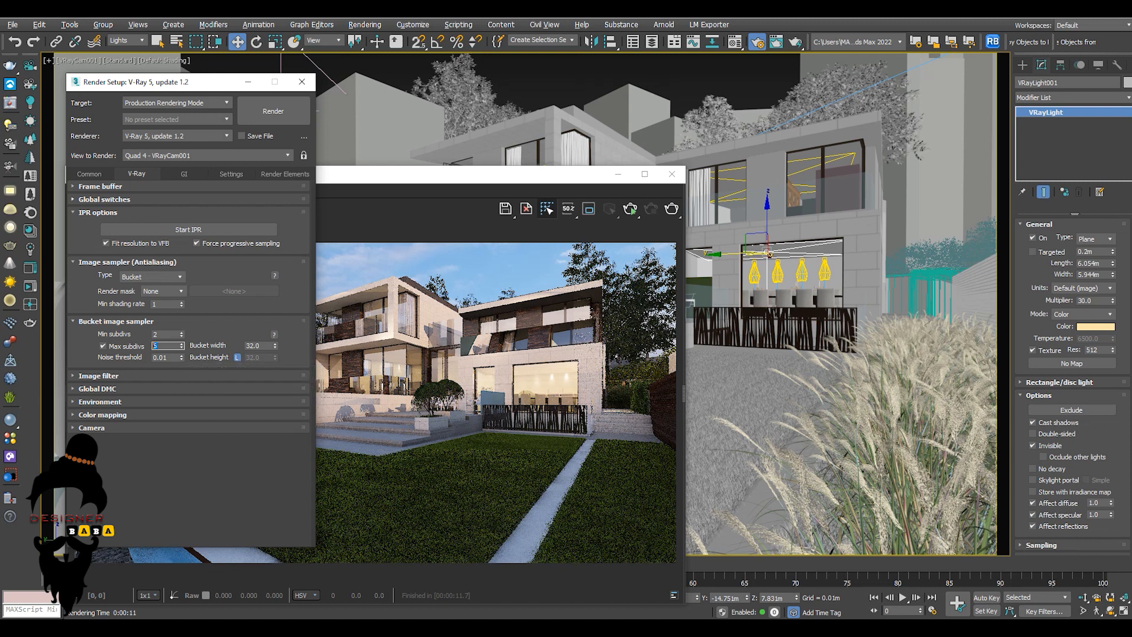
Set the output size to 2500 × 1333 and run a production render of the camera view.
left_click(89, 173)
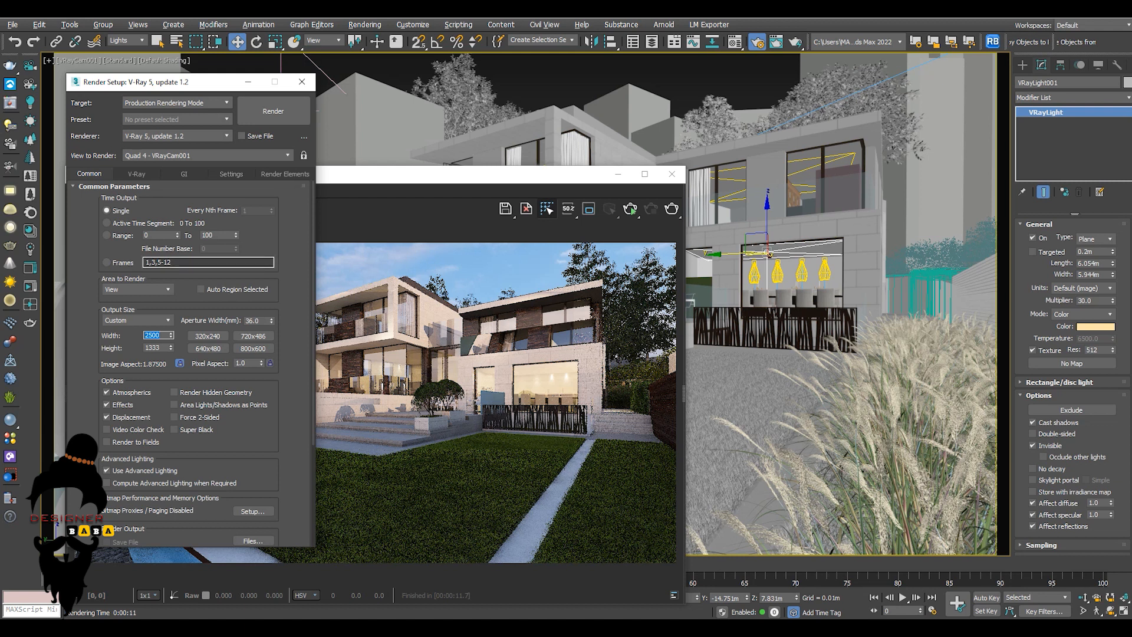
left_click(273, 110)
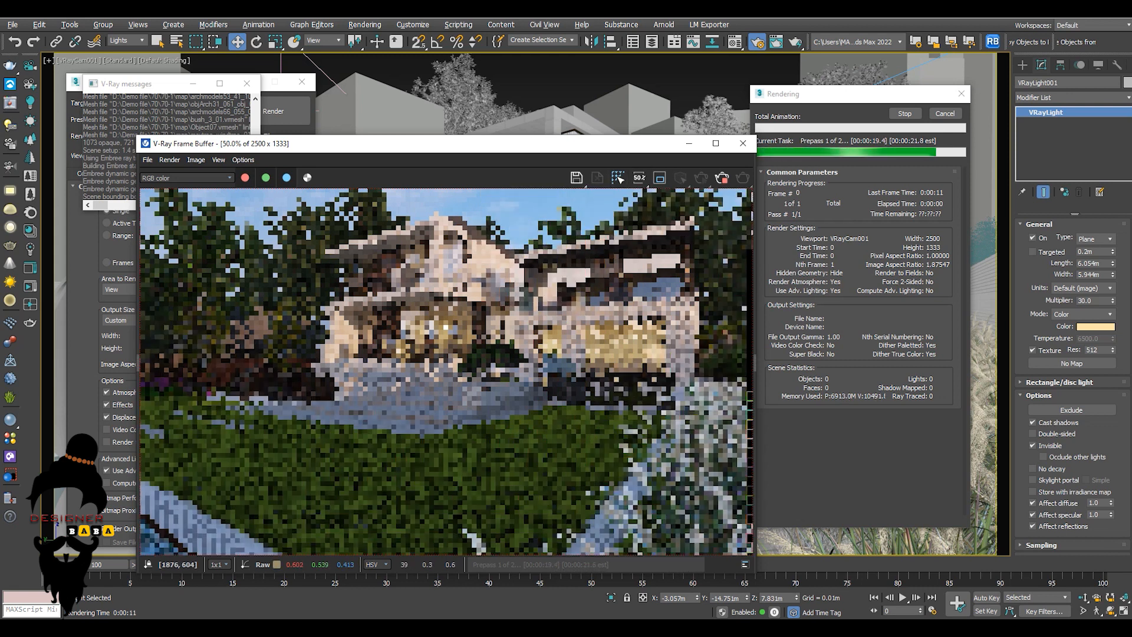
scroll(453, 318, "down", 1)
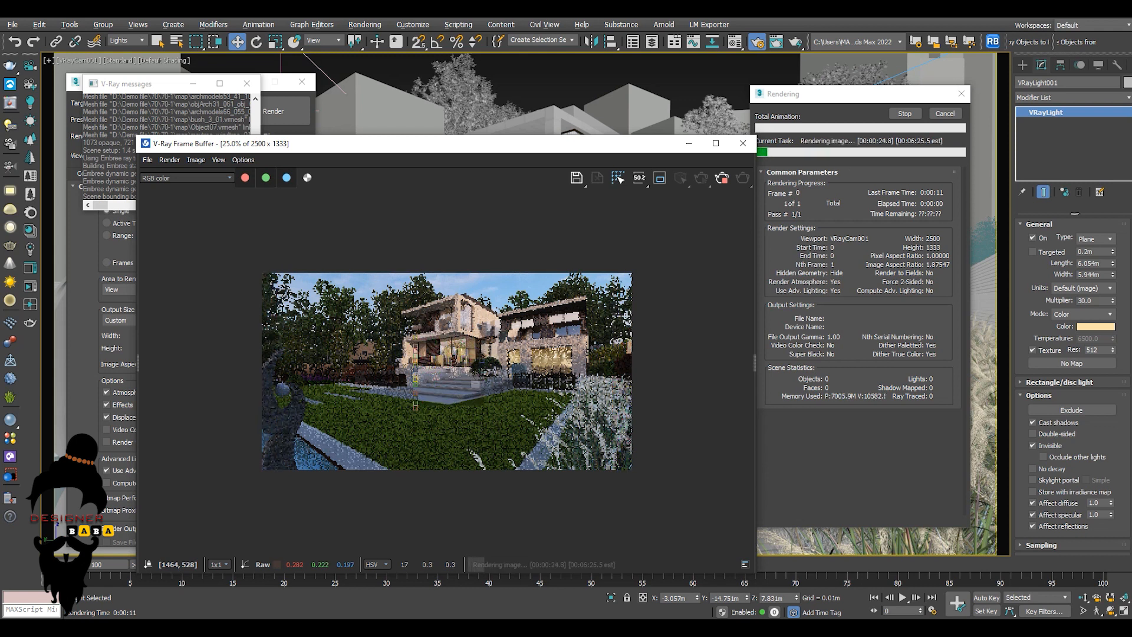
scroll(481, 389, "up", 1)
scroll(446, 371, "down", 1)
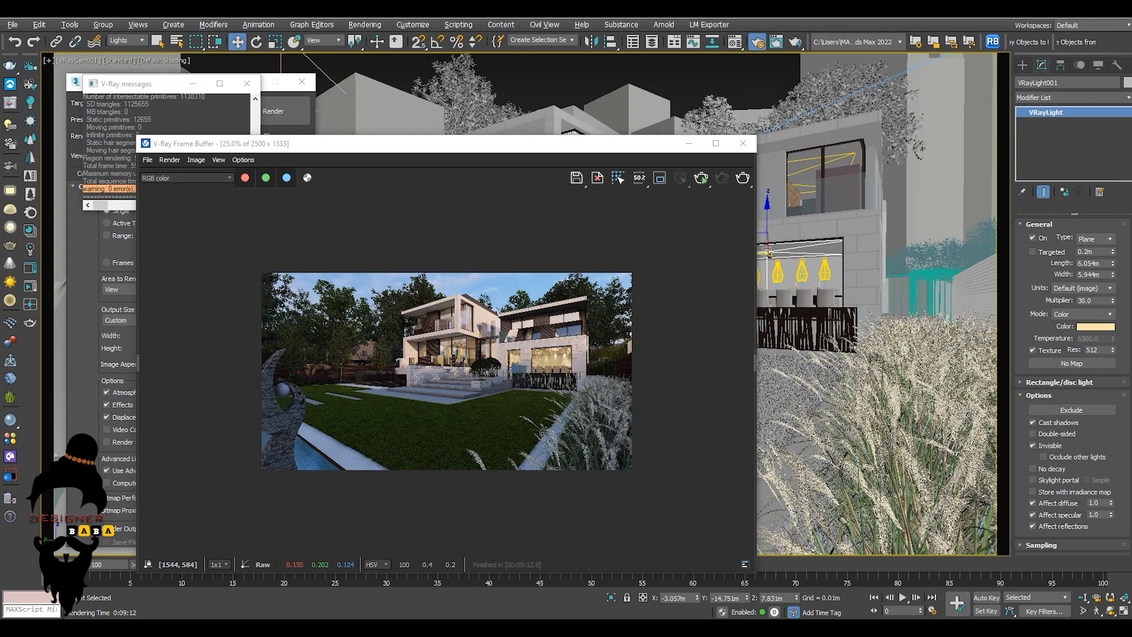
Examine the finished render at several zoom levels, checking the villa's facade, lit interiors, lawn, grasses and sky.
scroll(488, 363, "up", 1)
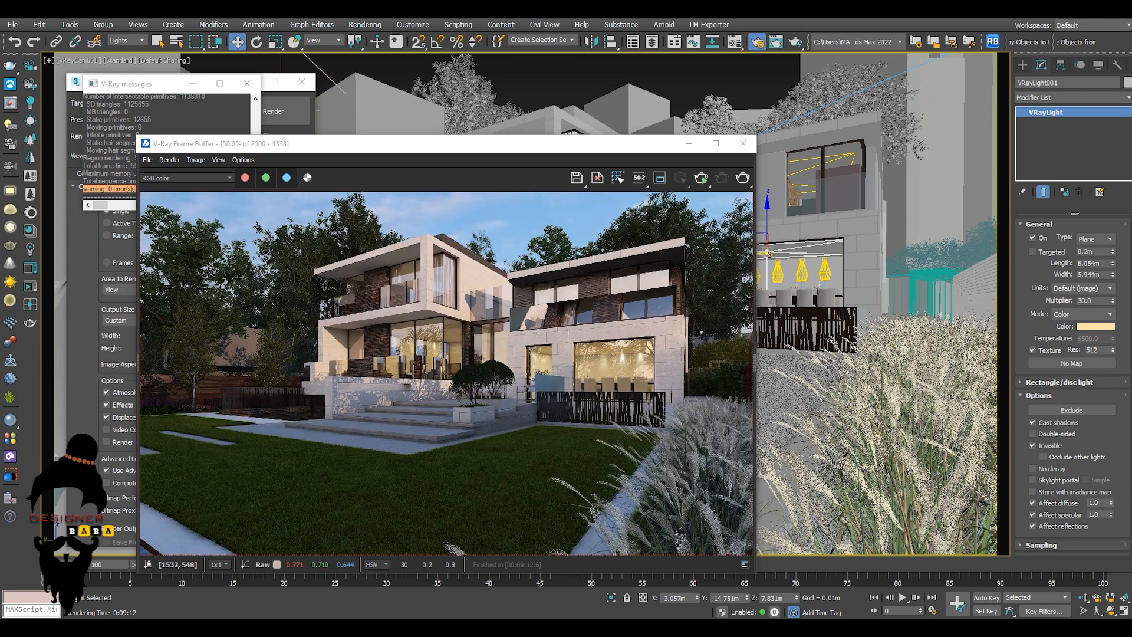
scroll(488, 363, "up", 1)
scroll(488, 363, "down", 1)
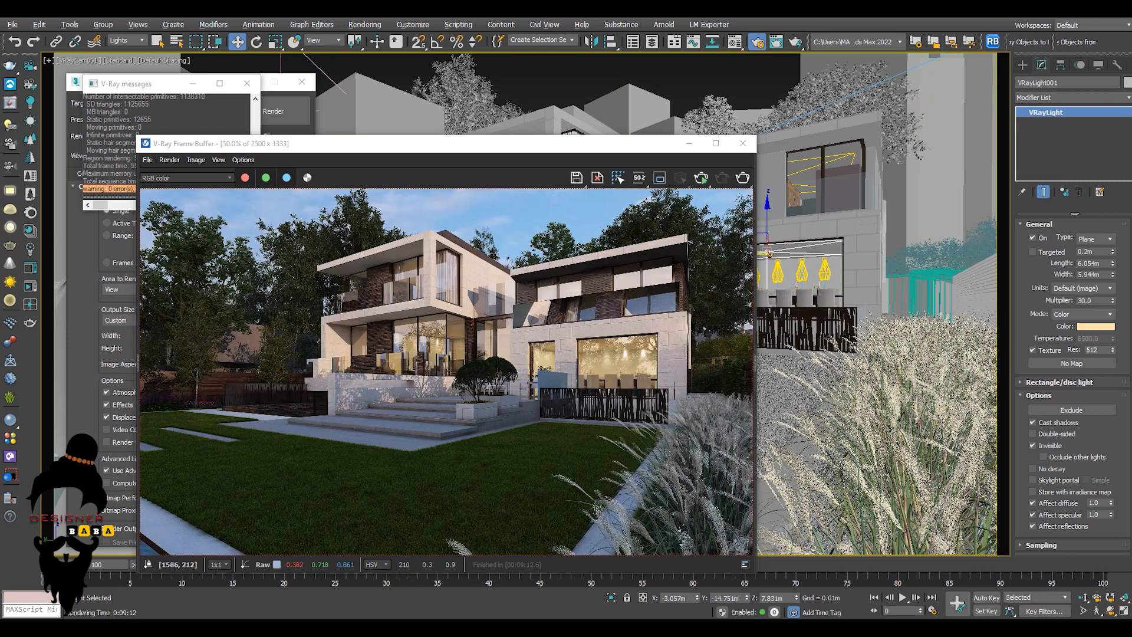
scroll(524, 300, "up", 2)
scroll(525, 301, "down", 2)
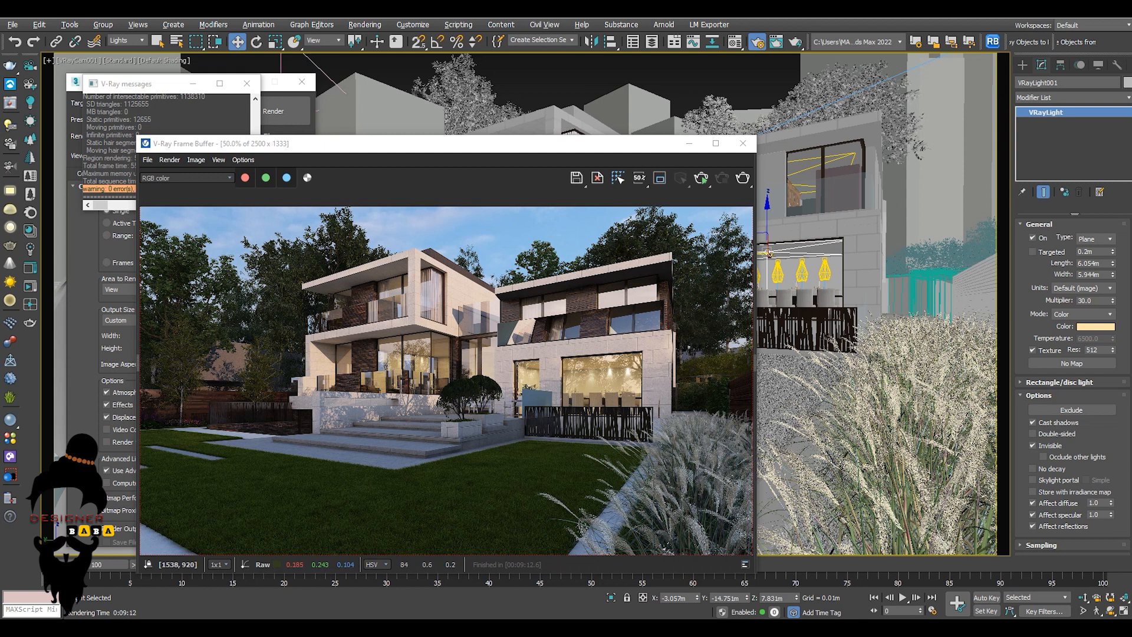
scroll(590, 442, "up", 1)
scroll(589, 442, "down", 1)
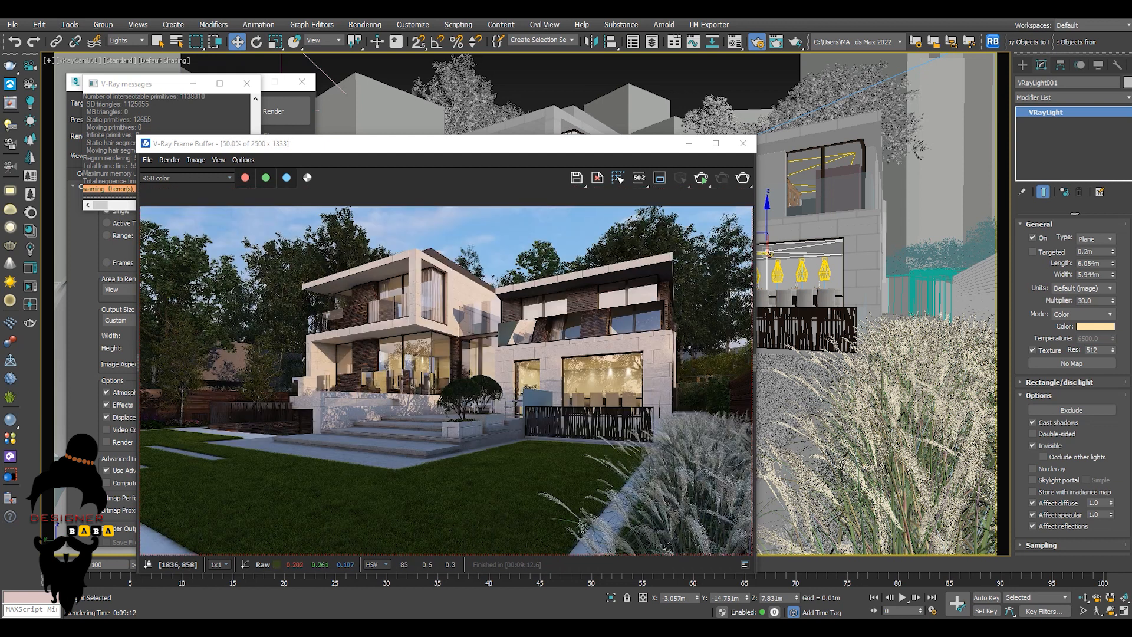
scroll(590, 442, "up", 1)
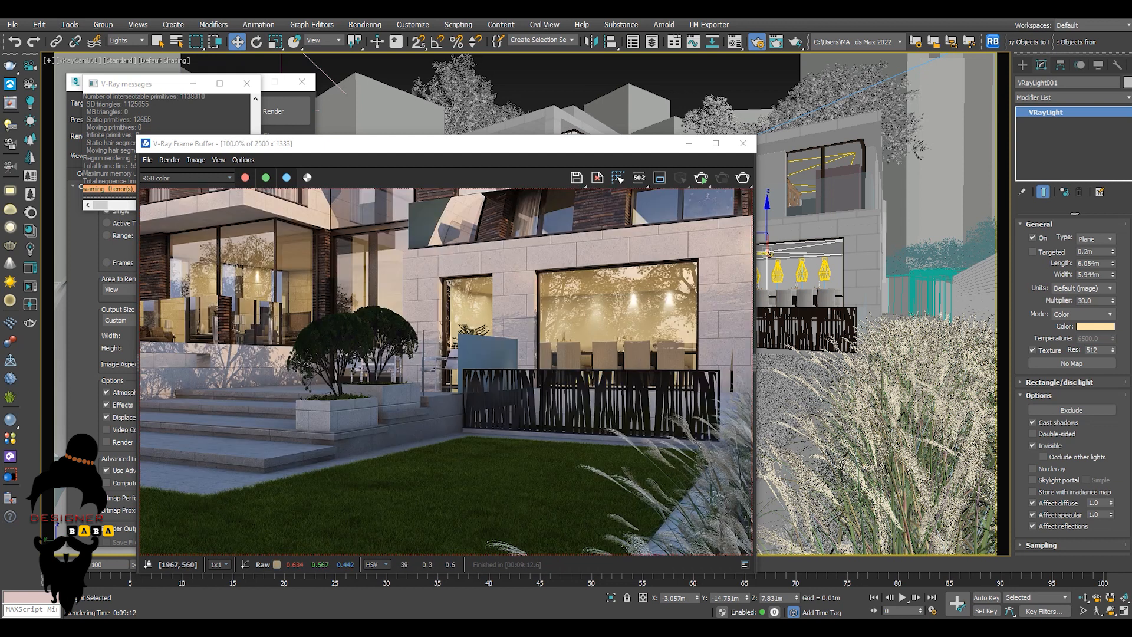
scroll(307, 366, "down", 1)
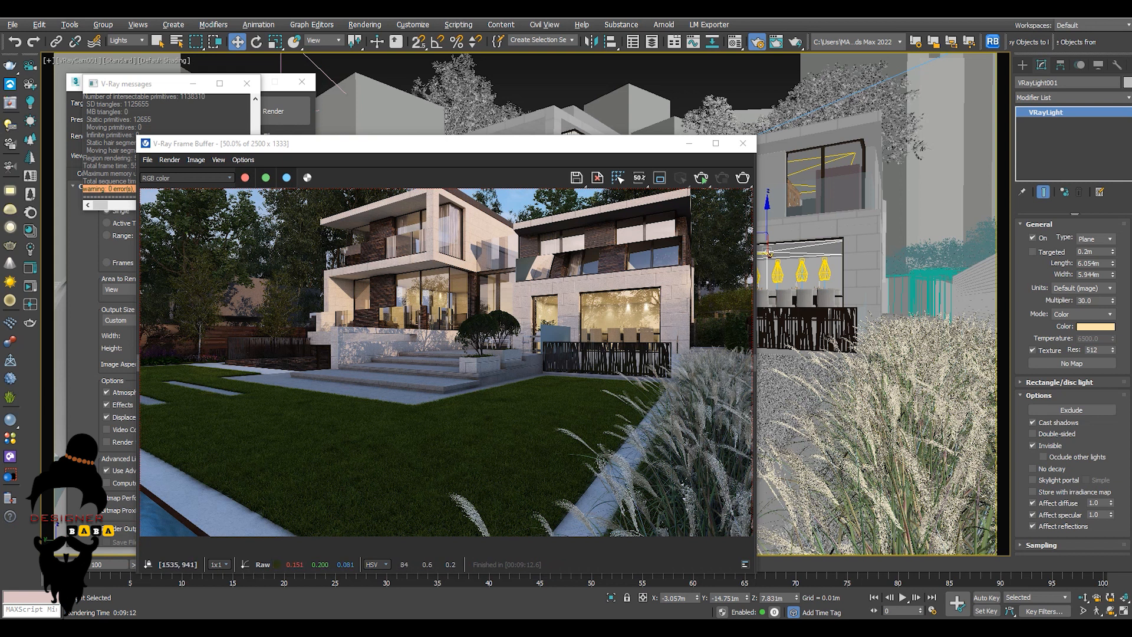
scroll(438, 380, "up", 1)
scroll(436, 371, "down", 1)
scroll(562, 377, "down", 1)
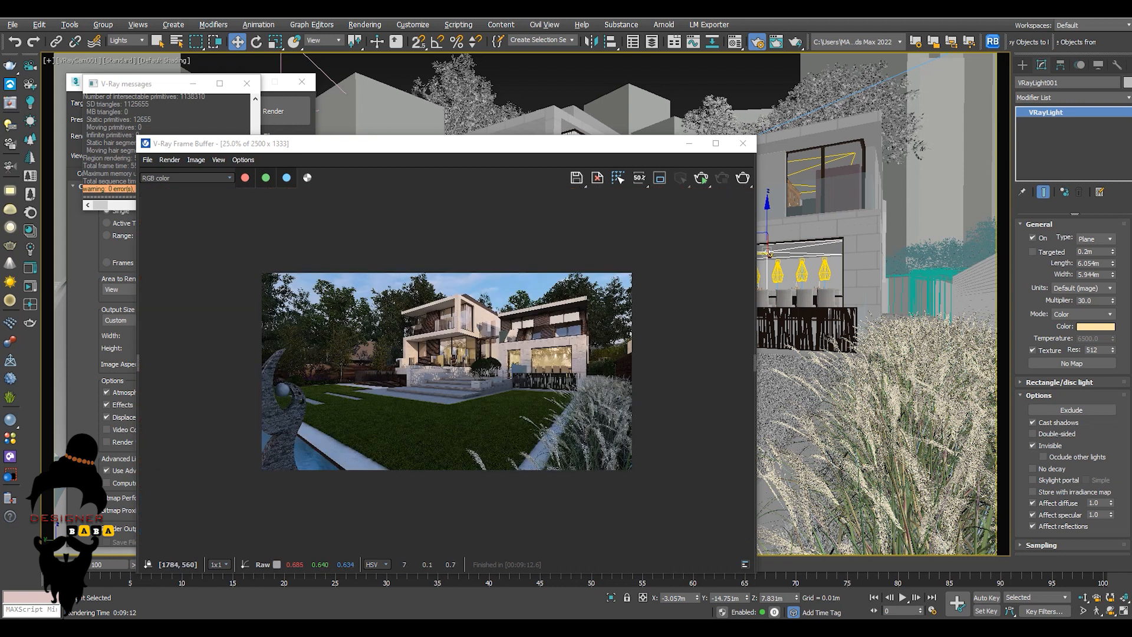
scroll(543, 407, "up", 1)
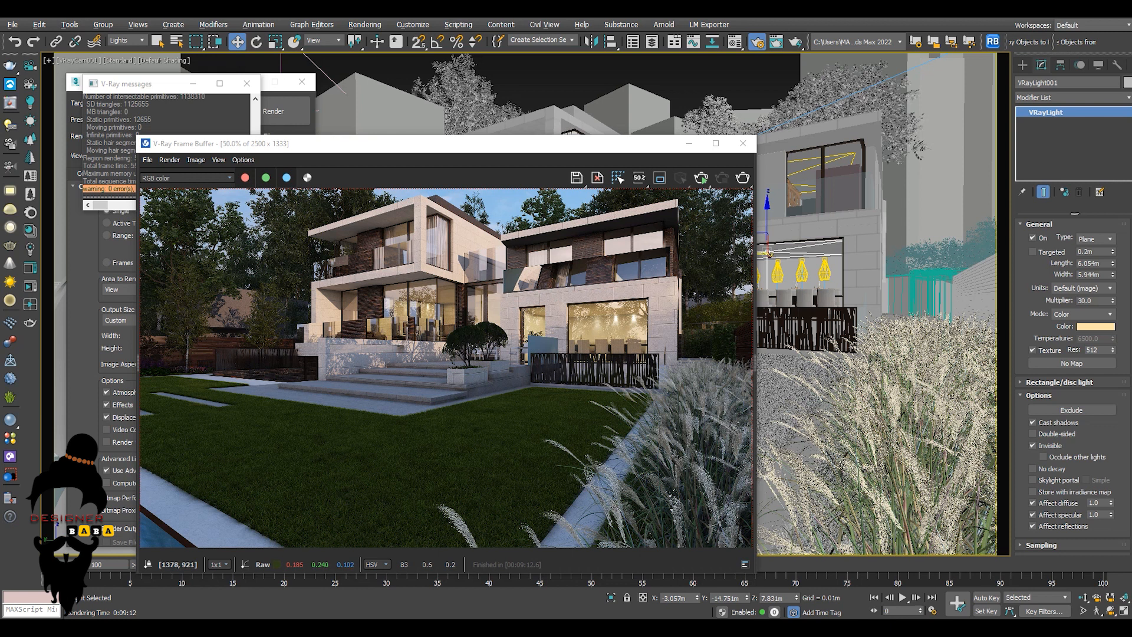